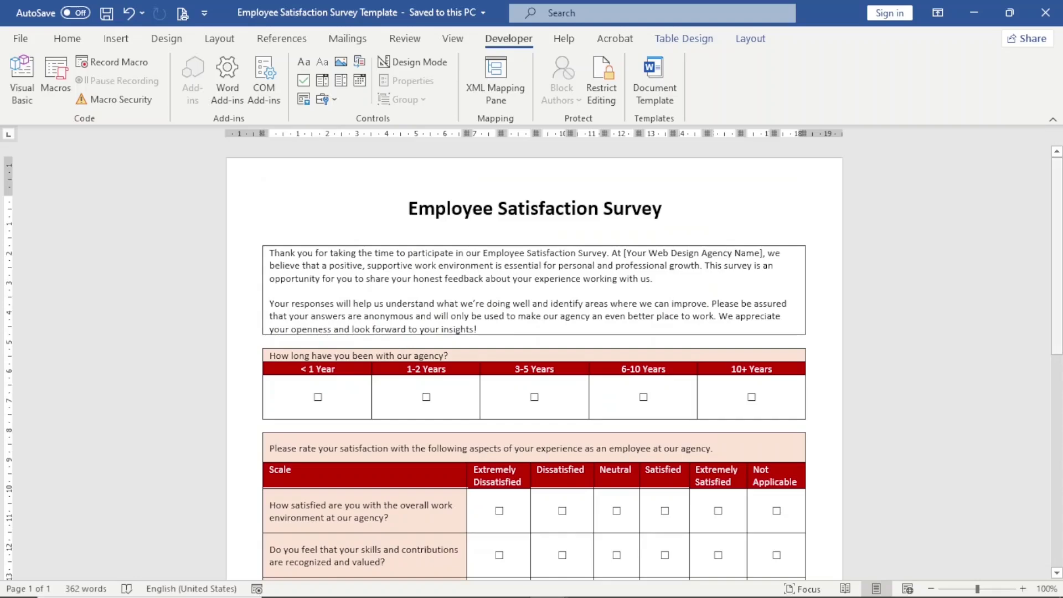
Step: Scroll through the completed Employee Satisfaction Survey template to review its layout
{"action": "left_click_drag", "start_coordinate": [1056, 255], "coordinate": [1056, 259]}
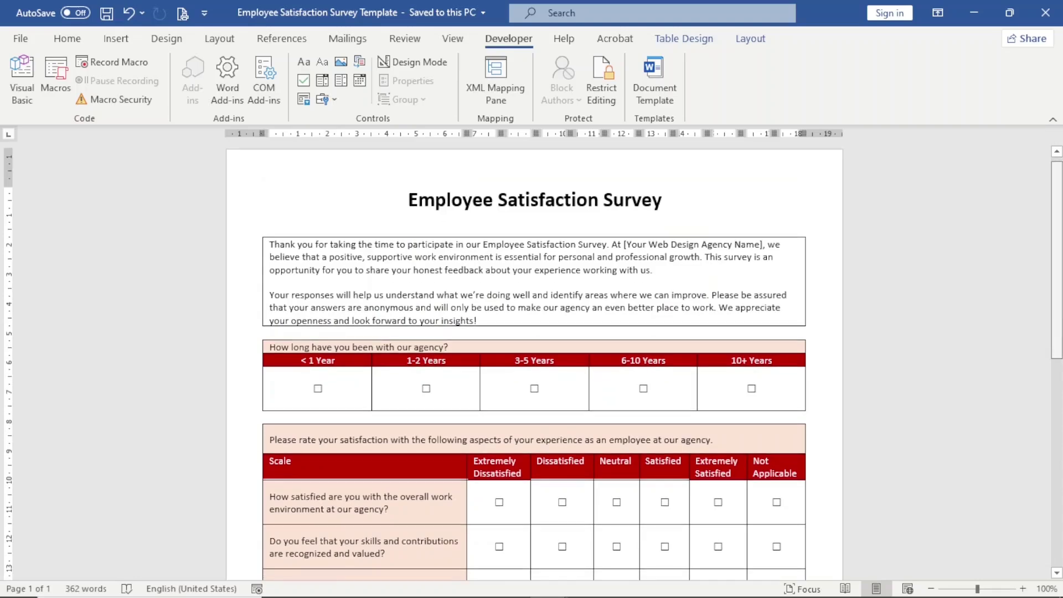
{"action": "scroll", "coordinate": [535, 359], "scroll_direction": "down", "scroll_amount": 5}
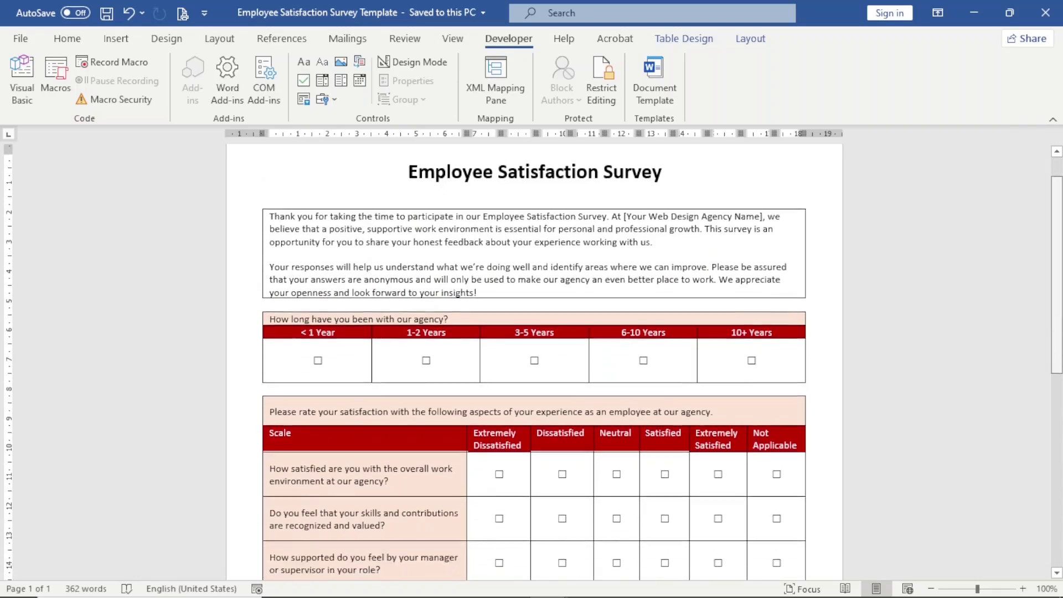
{"action": "scroll", "coordinate": [534, 360], "scroll_direction": "down", "scroll_amount": 7}
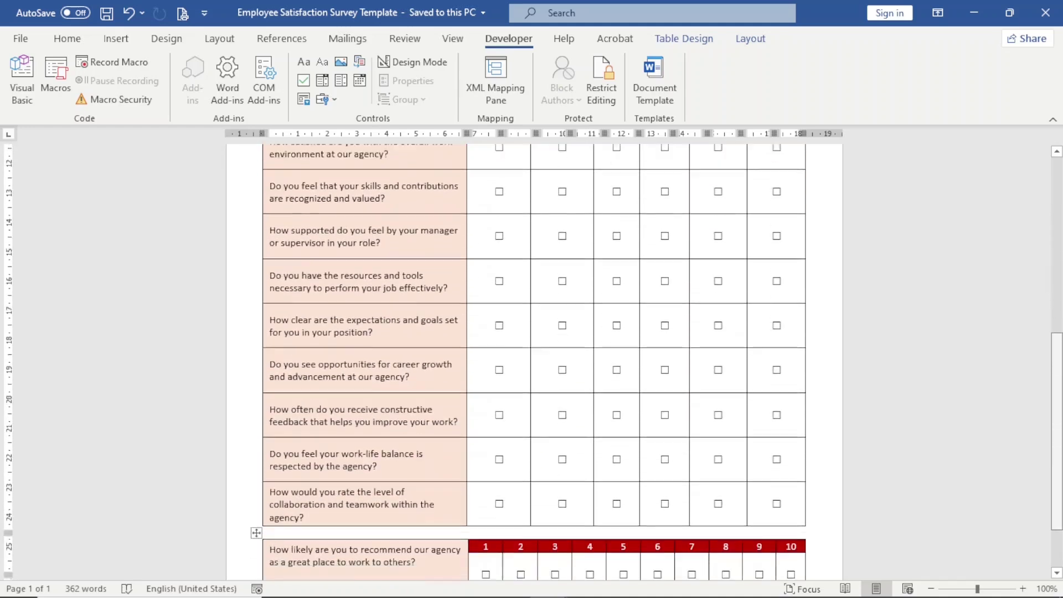
{"action": "scroll", "coordinate": [534, 360], "scroll_direction": "up", "scroll_amount": 10}
{"action": "scroll", "coordinate": [534, 360], "scroll_direction": "down", "scroll_amount": 5}
{"action": "scroll", "coordinate": [1034, 191], "scroll_direction": "down", "scroll_amount": 5}
{"action": "scroll", "coordinate": [1034, 191], "scroll_direction": "up", "scroll_amount": 13}
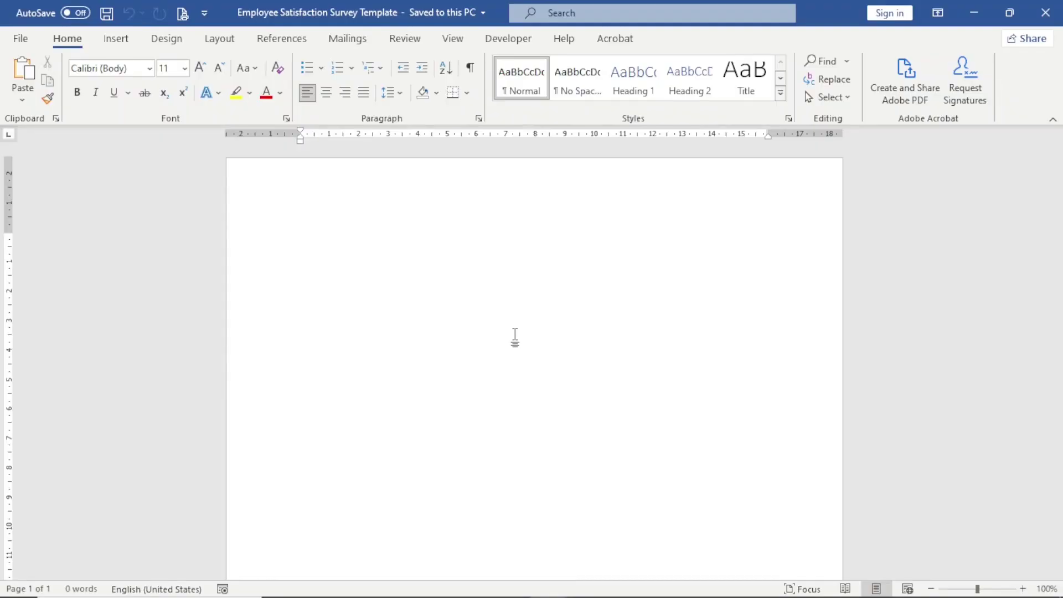
Step: Paste the Employee Satisfaction Survey title, then a 1x1 table holding the two intro paragraphs
{"action": "type", "text": "Employee Satisfaction Survey"}
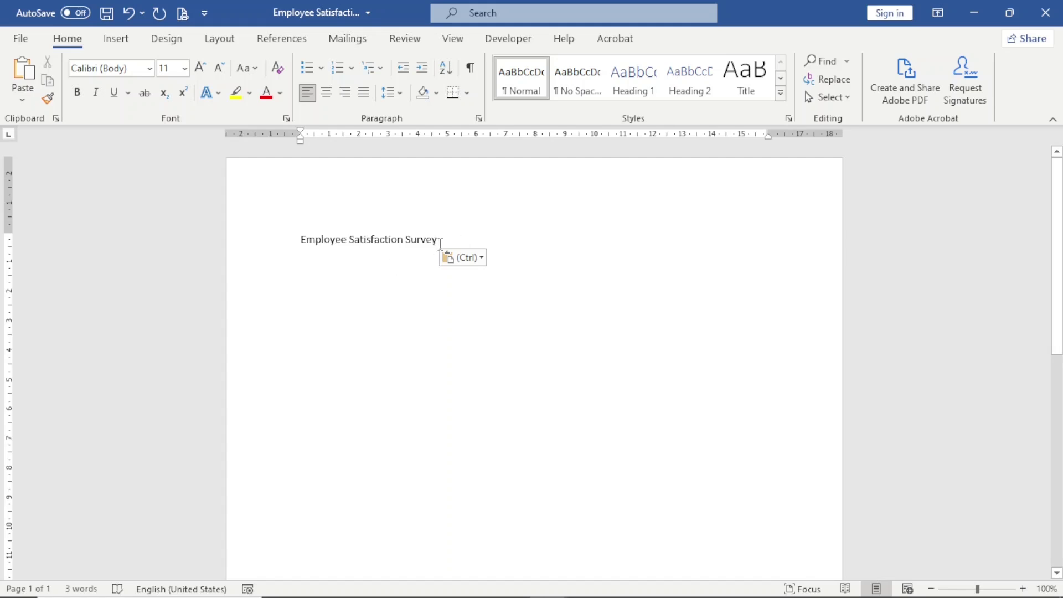
{"action": "key", "text": "Return"}
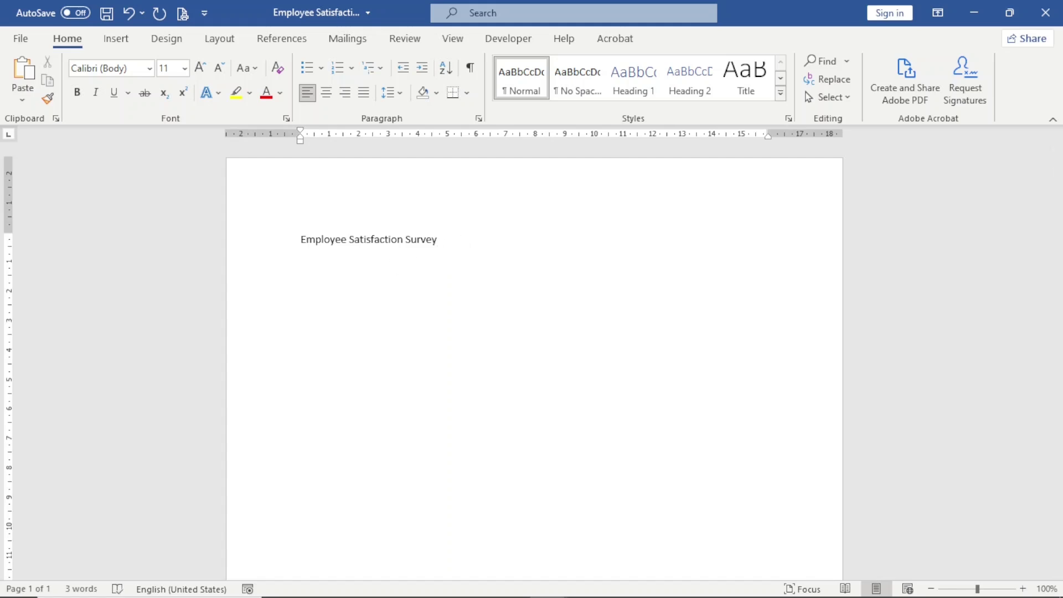
{"action": "left_click", "coordinate": [116, 39]}
{"action": "left_click", "coordinate": [118, 92]}
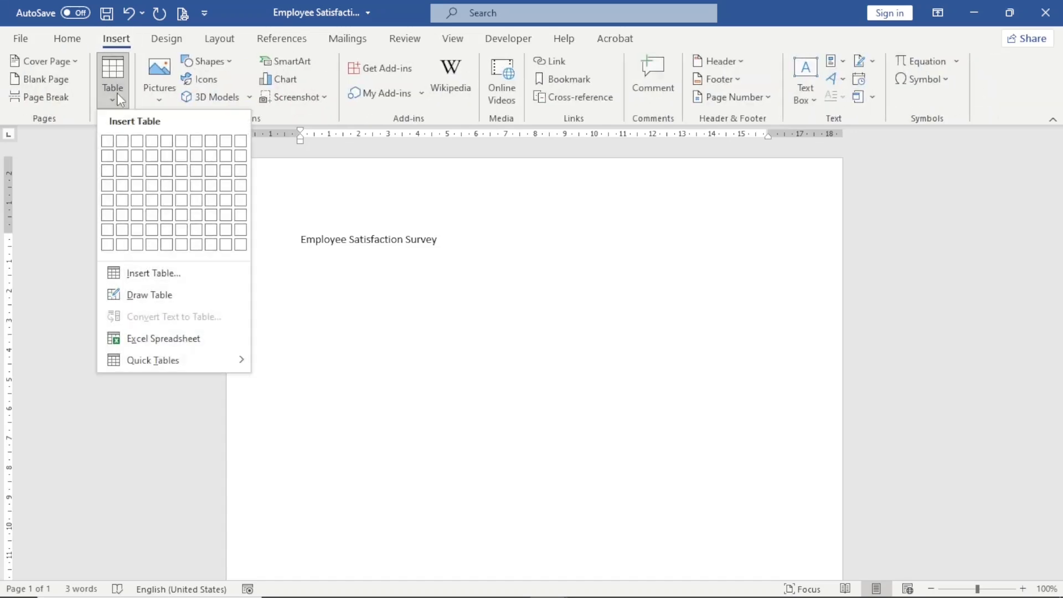
{"action": "left_click", "coordinate": [108, 145]}
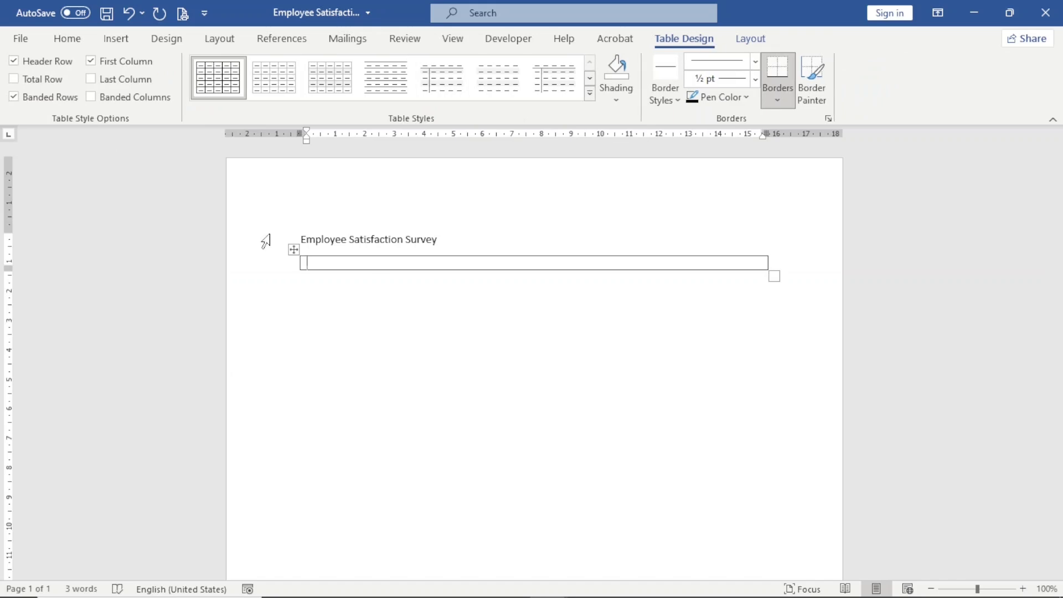
{"action": "type", "text": "Thank you for taking the time to participate in our Employee Satisfaction Survey. At [Your Web Design Agency Name], we believe that a positive, supportive work environment is essential for personal and professional growth. This survey is an opportunity for you to share your honest feedback about your experience working with us.  Your responses will help us understand what we’re doing well and identify areas where we can improve. Please be assured that your answers are anonymous and will only be used to make our agency an even better place to work. We appreciate your openness and look forward to your insights!"}
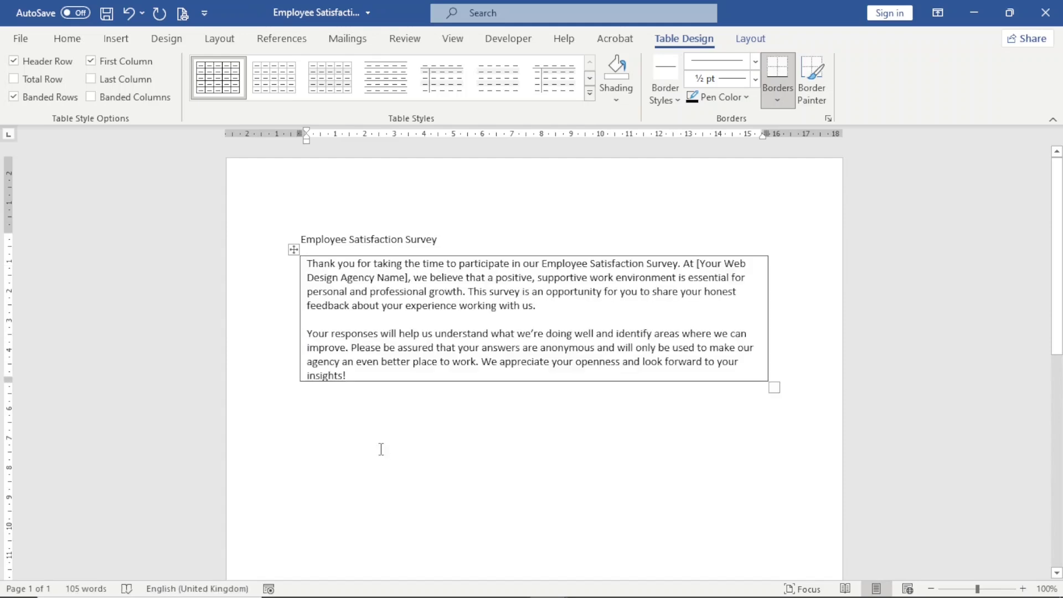
{"action": "left_click", "coordinate": [381, 449]}
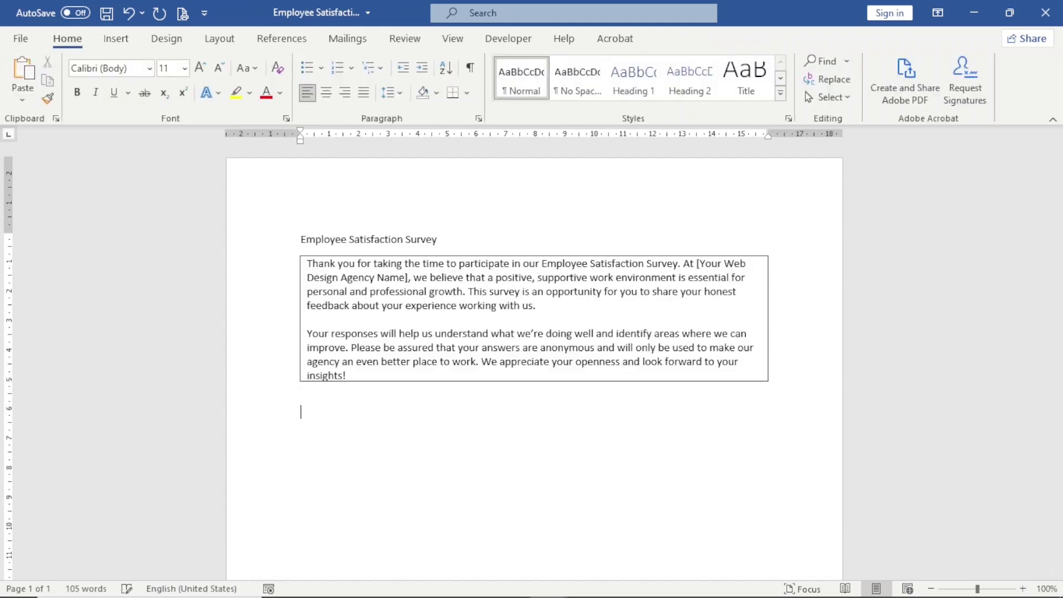
Step: Insert a 5-column, 3-row table below the intro box
{"action": "left_click", "coordinate": [114, 40]}
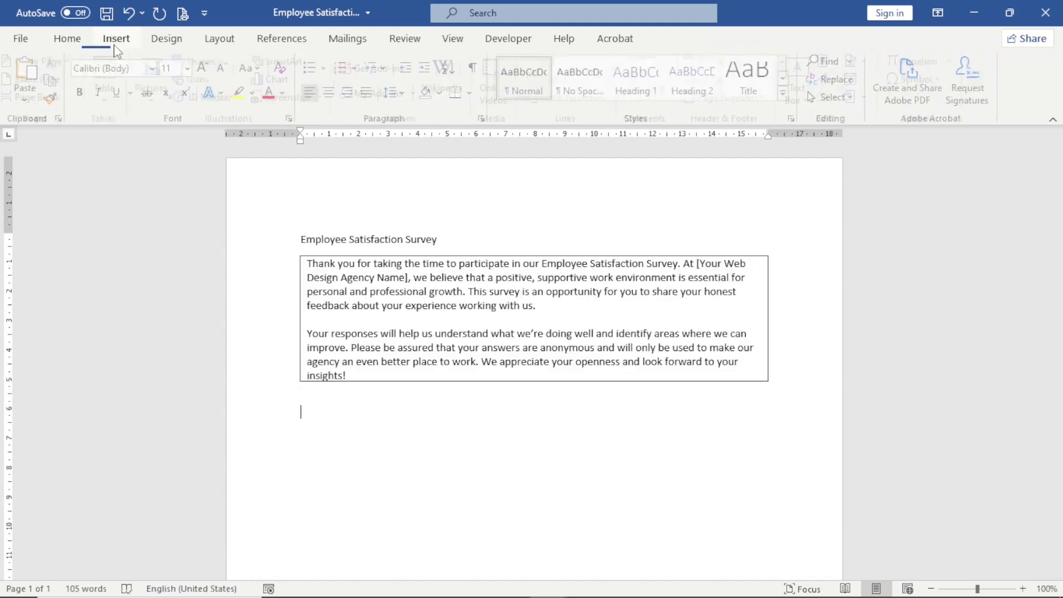
{"action": "left_click", "coordinate": [117, 96]}
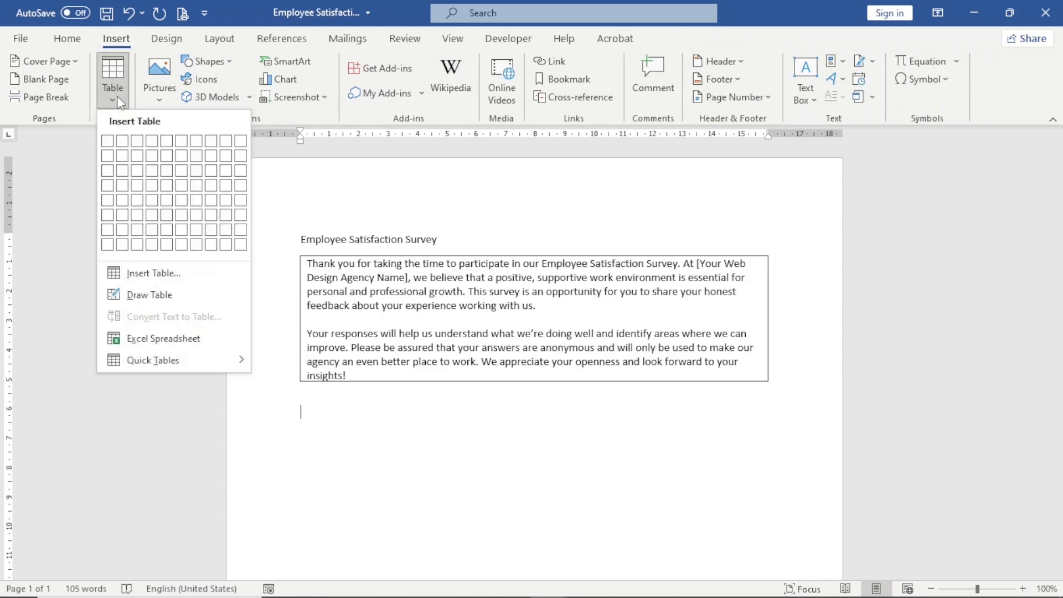
{"action": "left_click", "coordinate": [147, 274]}
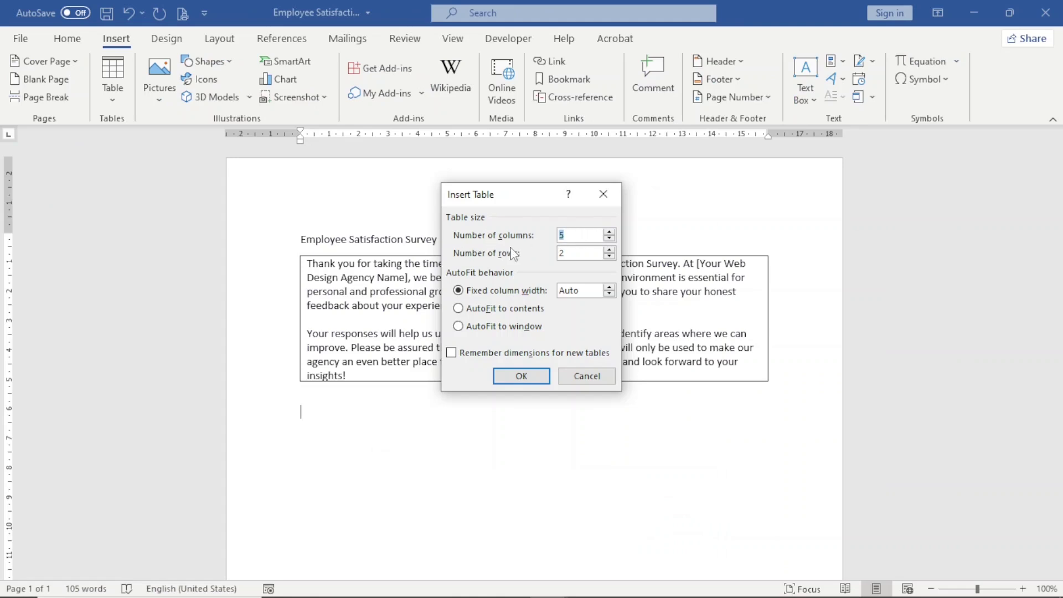
{"action": "left_click", "coordinate": [609, 249]}
{"action": "left_click", "coordinate": [523, 377]}
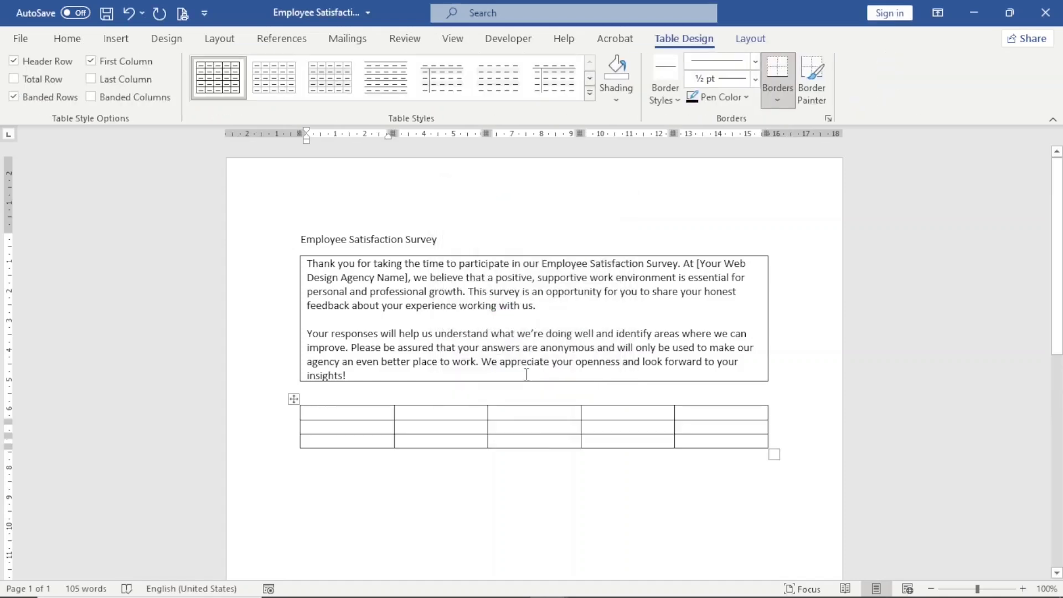
Step: Merge the new table's first row into a single cell
{"action": "left_click_drag", "start_coordinate": [322, 415], "coordinate": [690, 408]}
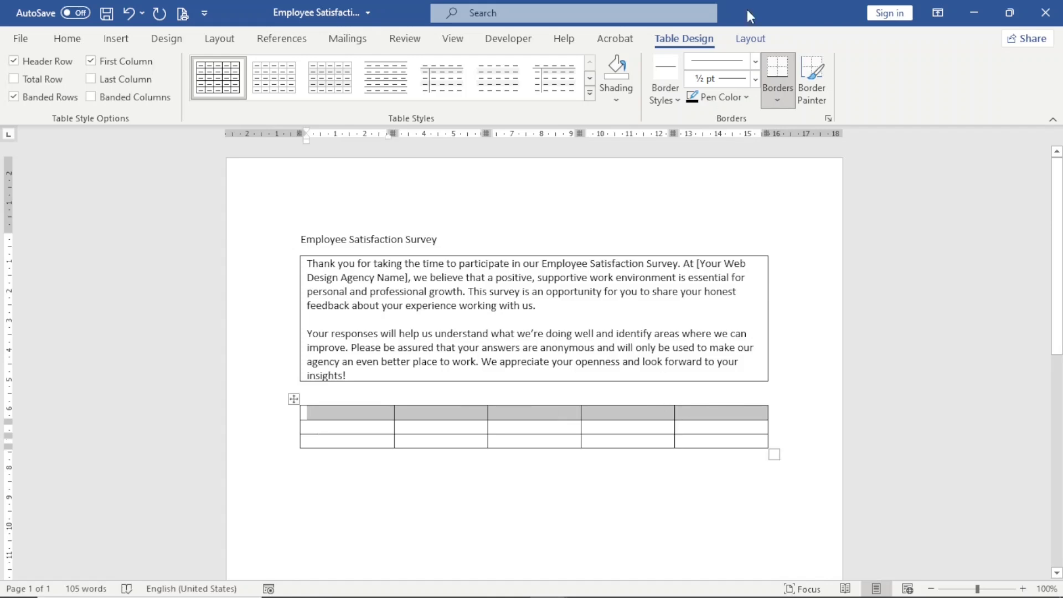
{"action": "left_click", "coordinate": [749, 40]}
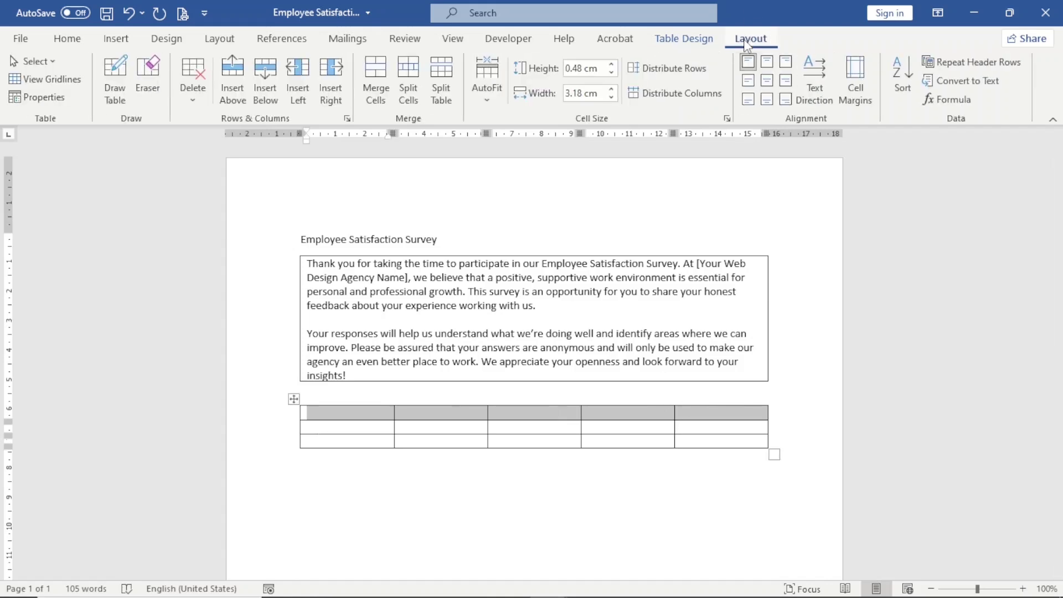
{"action": "left_click", "coordinate": [377, 70]}
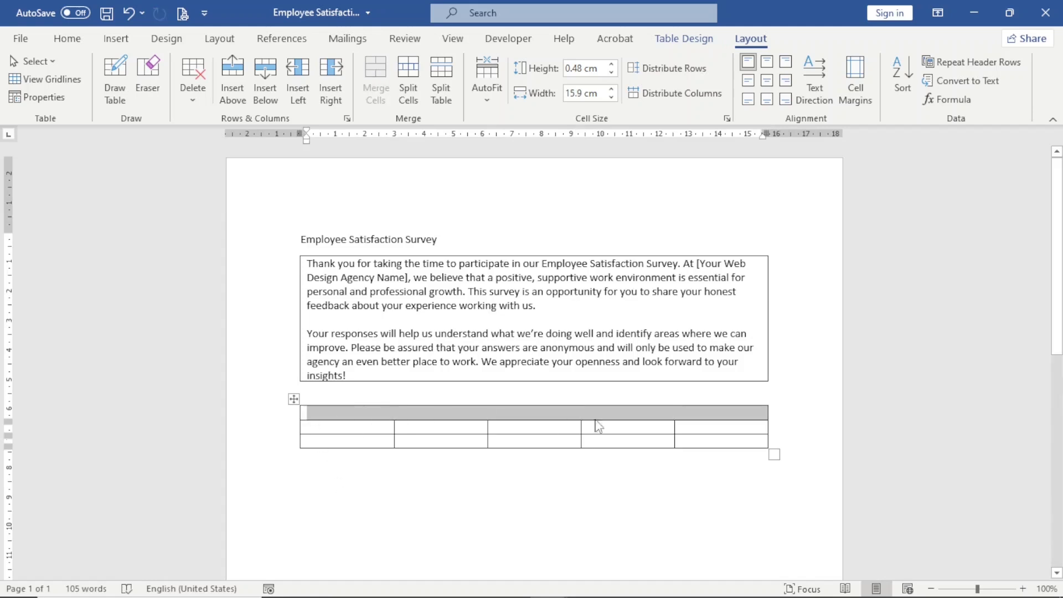
Step: Enter the tenure question with answers < 1 Year, 1-2 Years, 3-5 Years, 6-10 Years, 10+ Years
{"action": "left_click", "coordinate": [340, 420]}
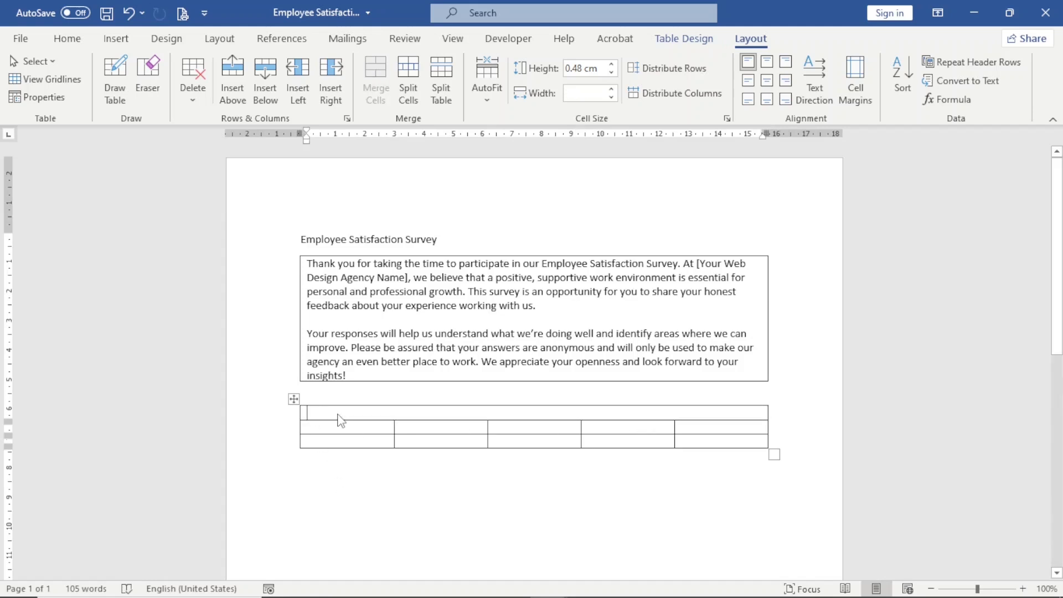
{"action": "type", "text": "How long have you been with our agency?"}
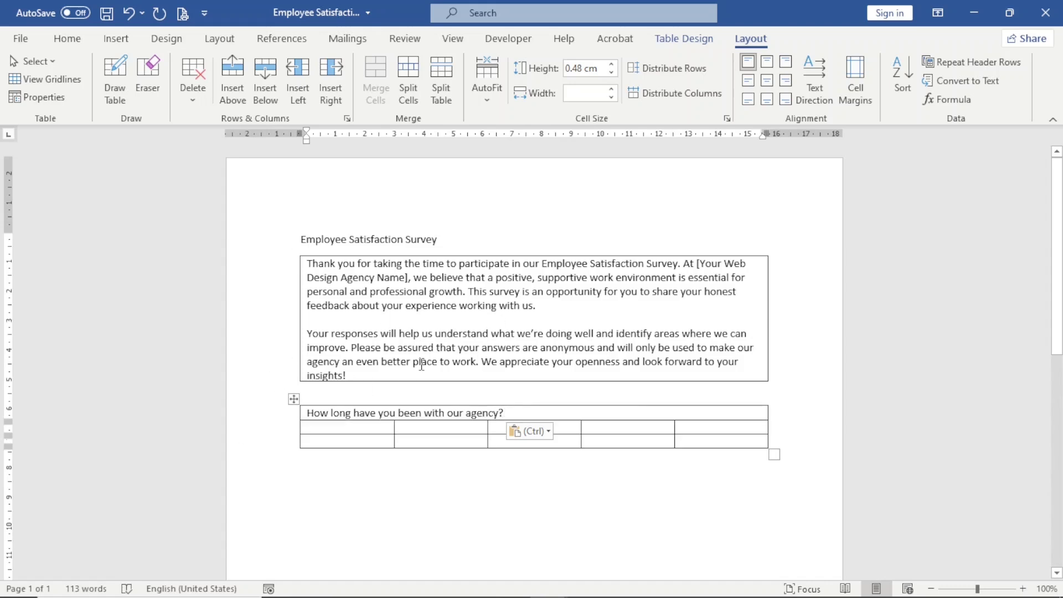
{"action": "left_click", "coordinate": [338, 428]}
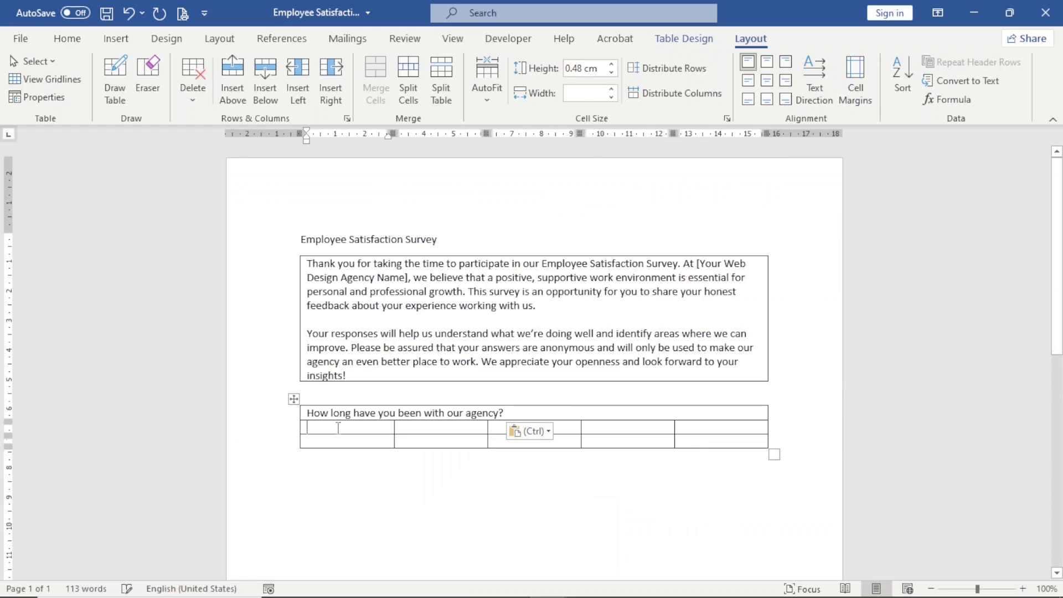
{"action": "type", "text": "<"}
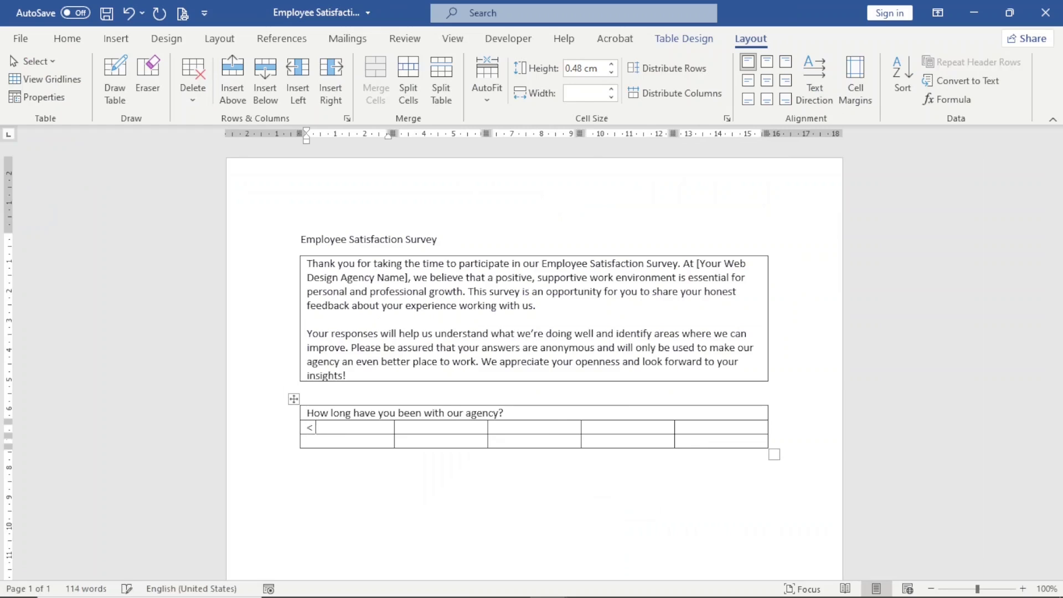
{"action": "type", "text": " 1 Year"}
{"action": "key", "text": "Tab"}
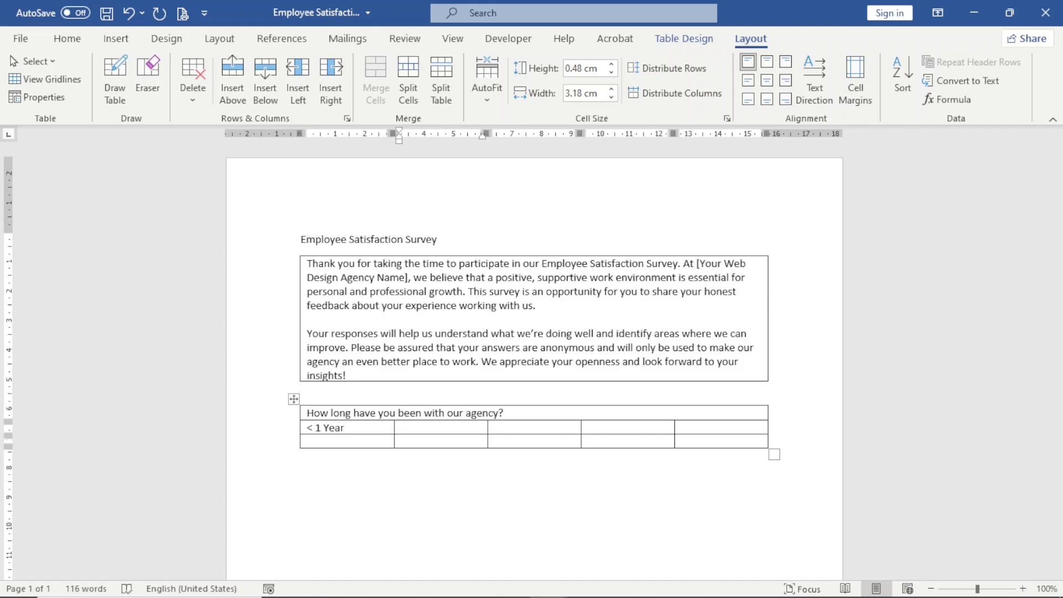
{"action": "type", "text": "1-2 Years"}
{"action": "key", "text": "Tab"}
{"action": "type", "text": "3-"}
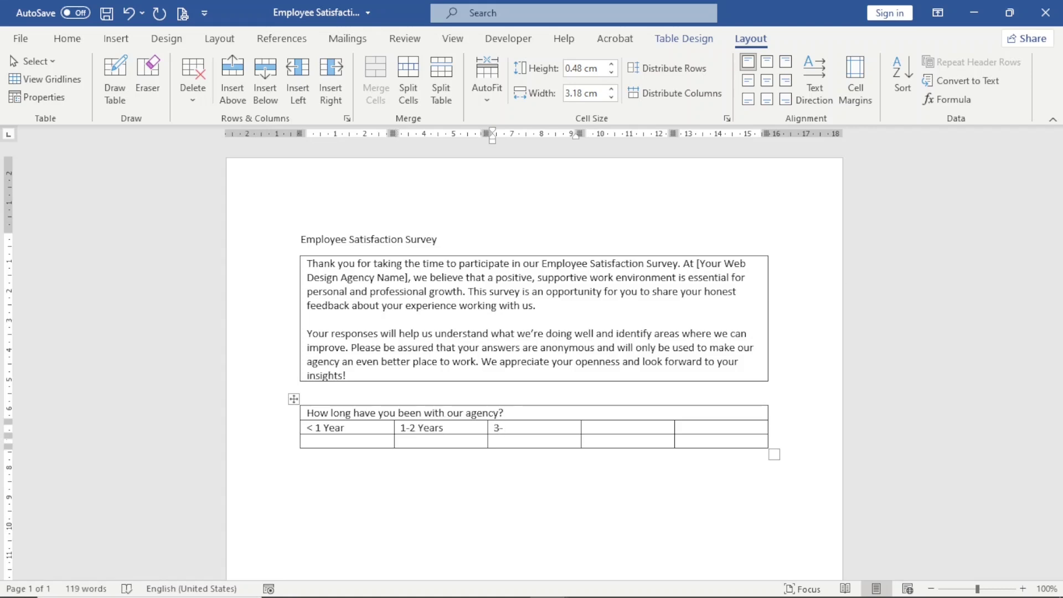
{"action": "type", "text": "5 Years"}
{"action": "key", "text": "Tab"}
{"action": "type", "text": "6-"}
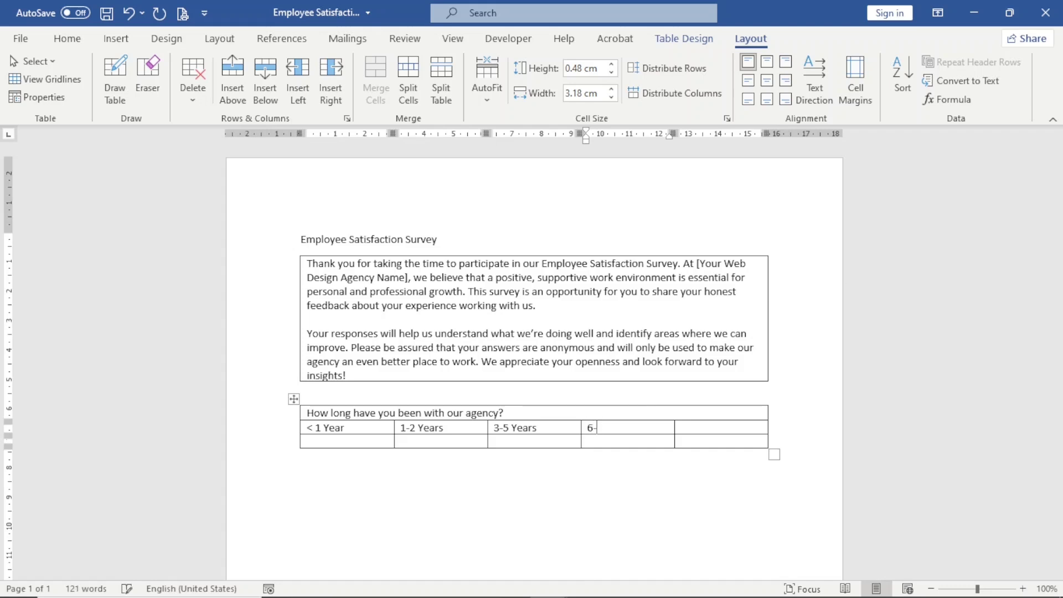
{"action": "type", "text": "10 Years"}
{"action": "key", "text": "Tab"}
{"action": "type", "text": "10"}
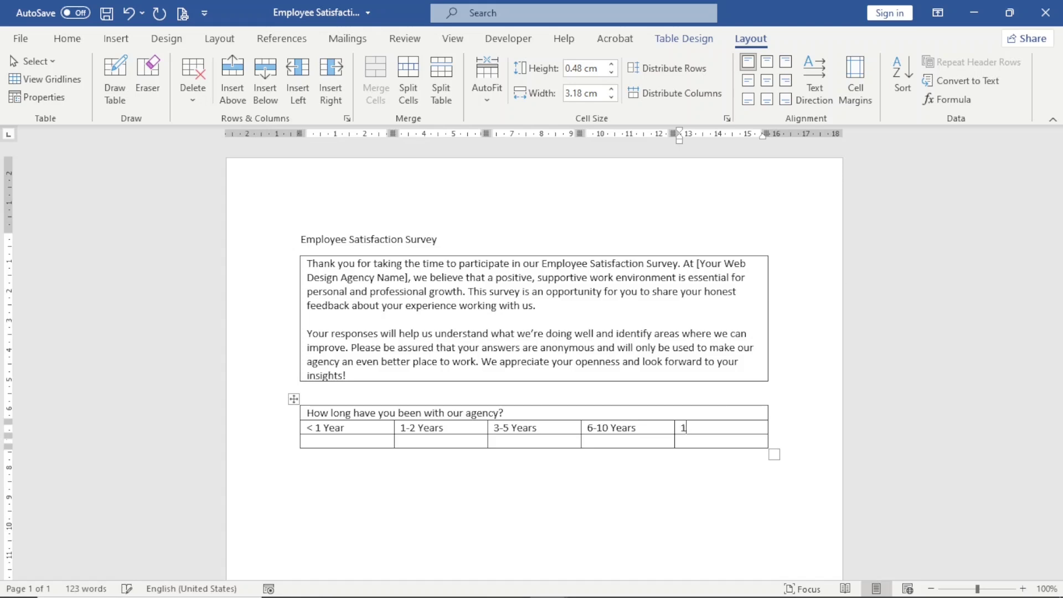
{"action": "type", "text": "+ Years"}
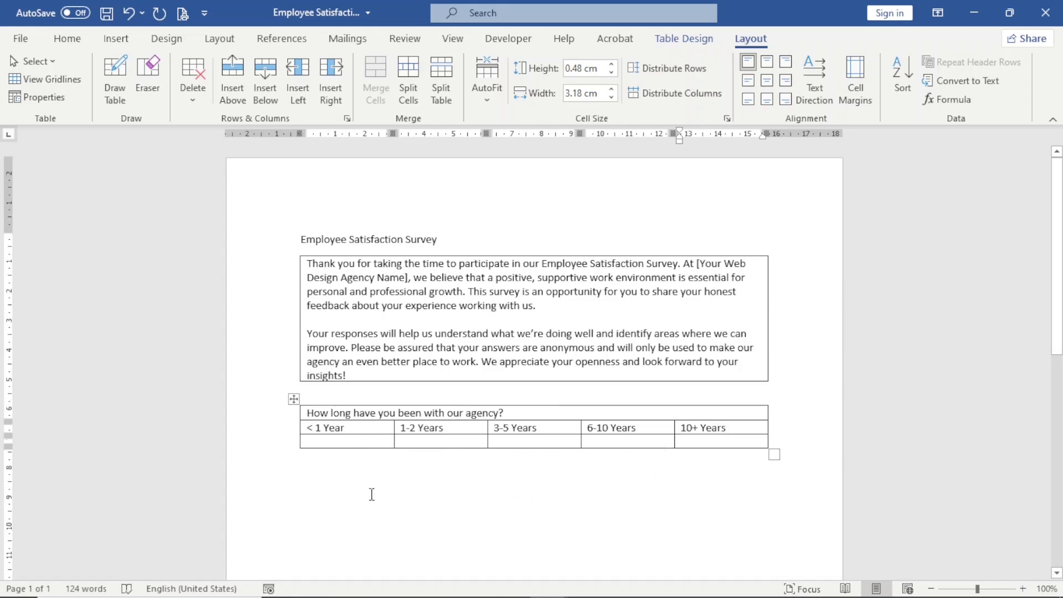
Step: Insert a 7-column, 11-row table below the tenure question table
{"action": "left_click", "coordinate": [426, 475]}
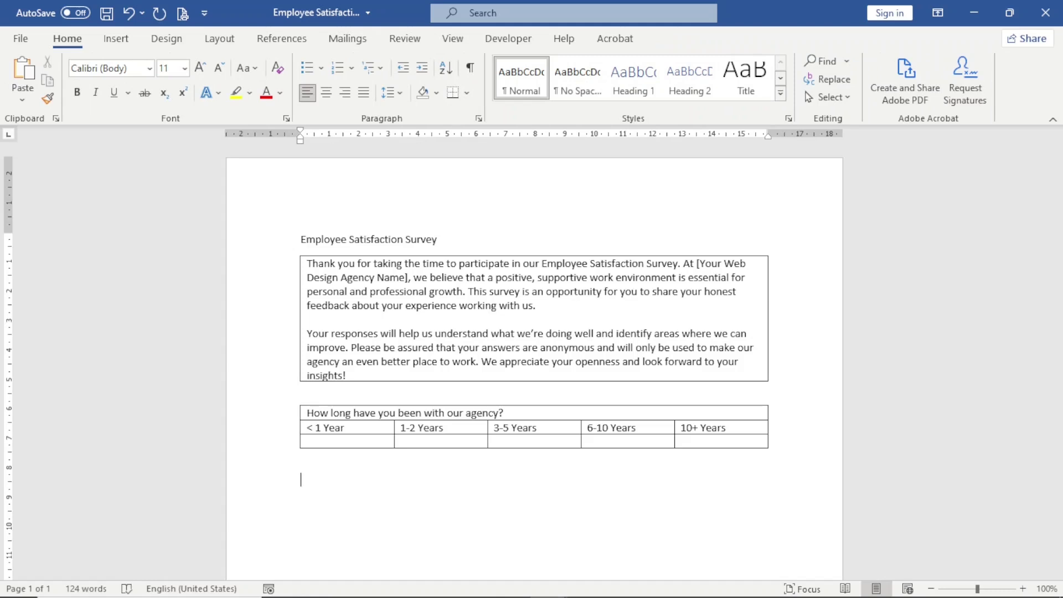
{"action": "left_click", "coordinate": [117, 39]}
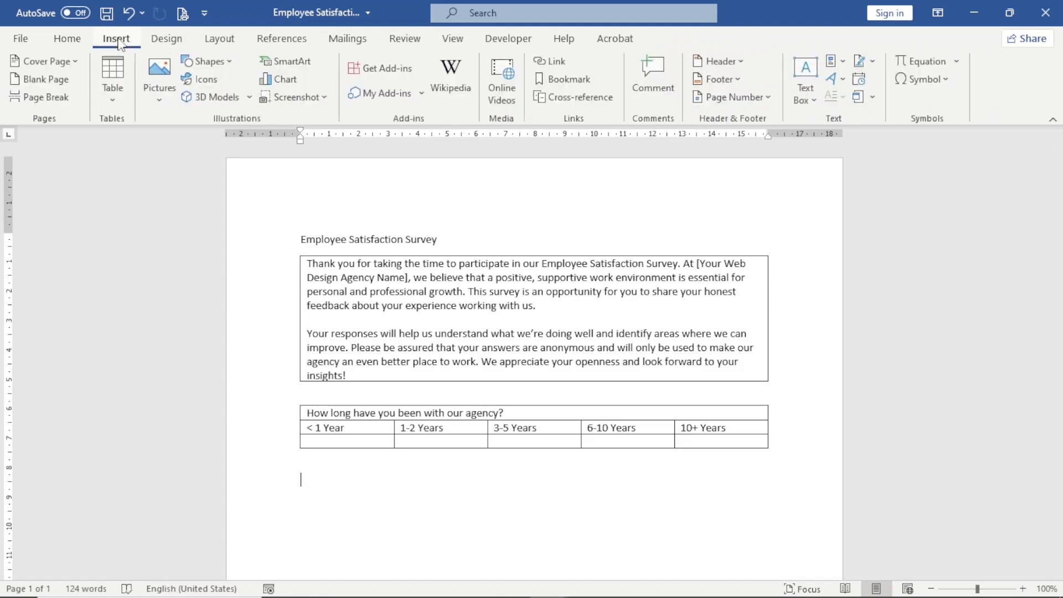
{"action": "left_click", "coordinate": [121, 88]}
{"action": "left_click", "coordinate": [135, 273]}
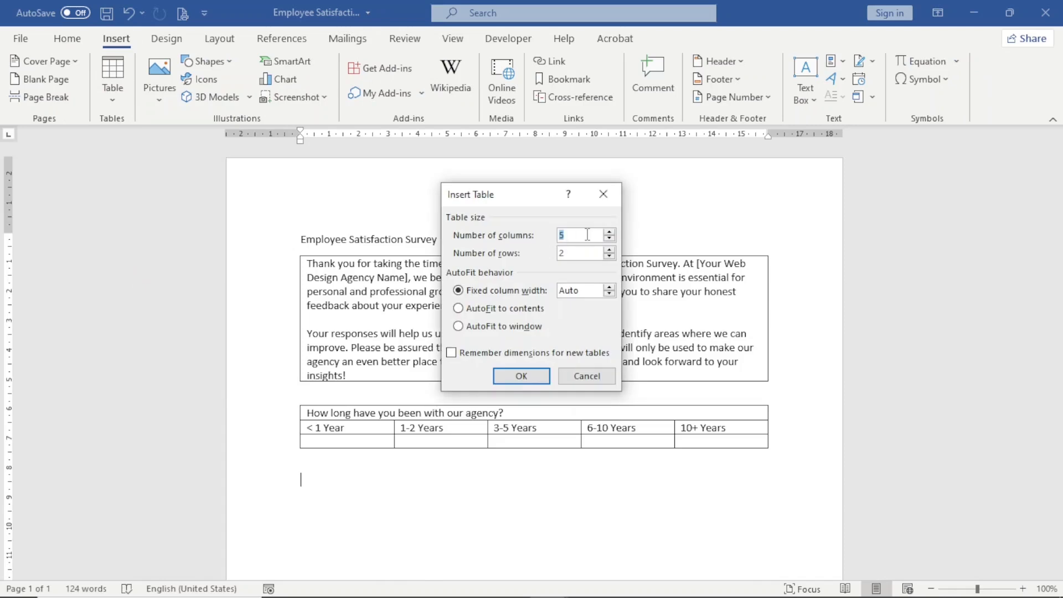
{"action": "type", "text": "7"}
{"action": "key", "text": "Tab"}
{"action": "type", "text": "11"}
{"action": "left_click", "coordinate": [511, 376]}
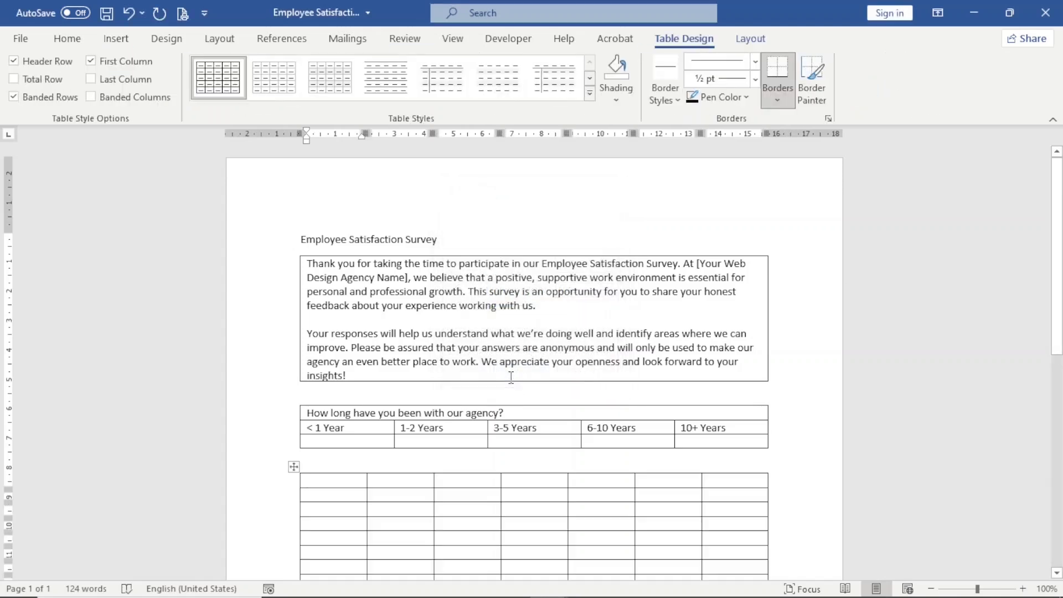
Step: Merge the new table's top row into one cell
{"action": "left_click_drag", "start_coordinate": [312, 483], "coordinate": [724, 478]}
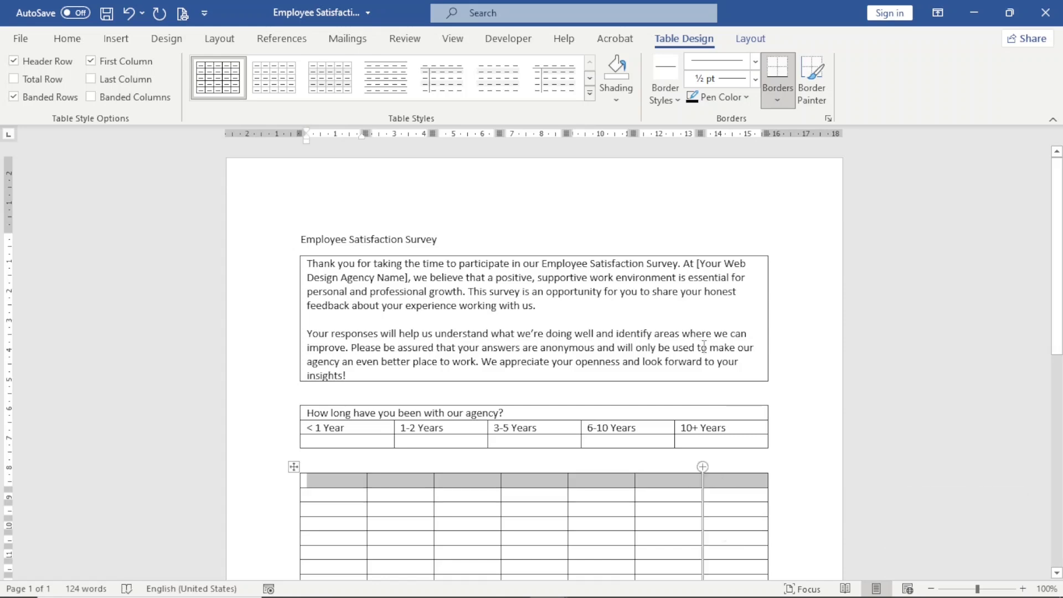
{"action": "left_click", "coordinate": [751, 39]}
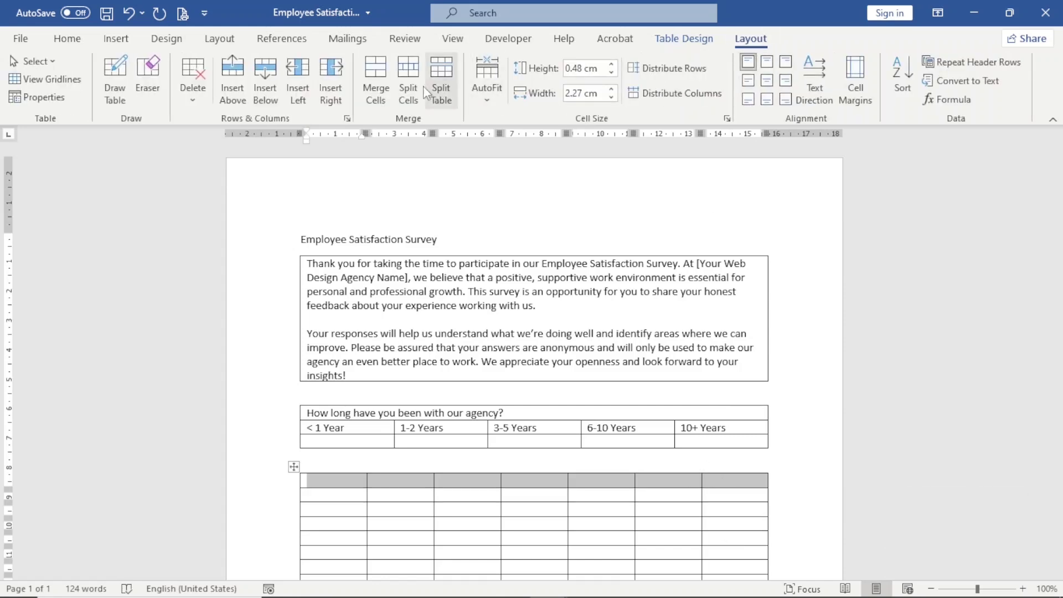
{"action": "left_click", "coordinate": [377, 78]}
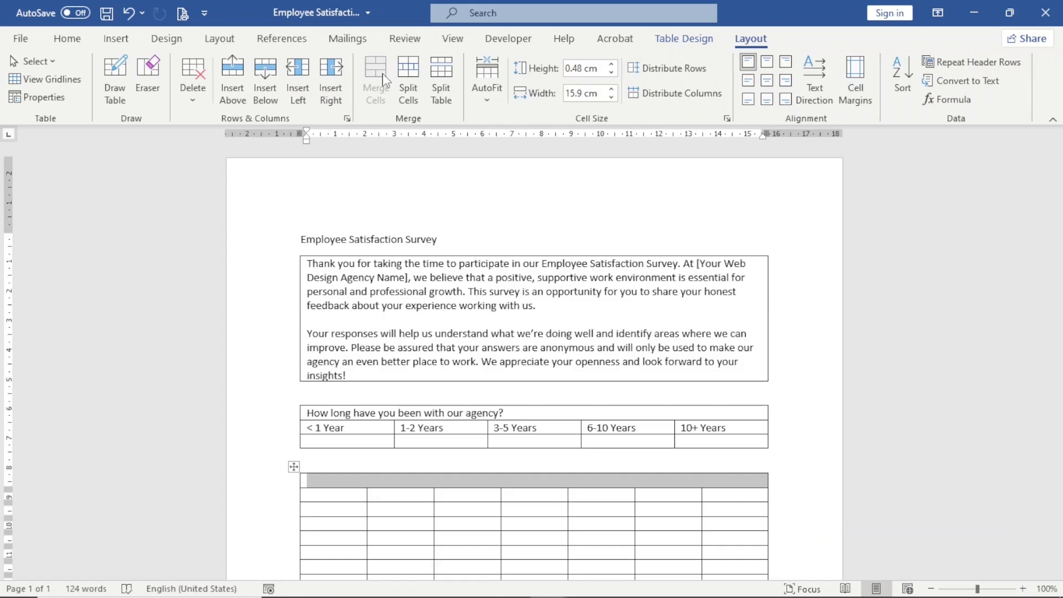
Step: Paste the satisfaction-rating instruction into the merged row and type Scale in the next row
{"action": "type", "text": "Please rate your satisfaction with the following aspects of your experience as an employee at our agency."}
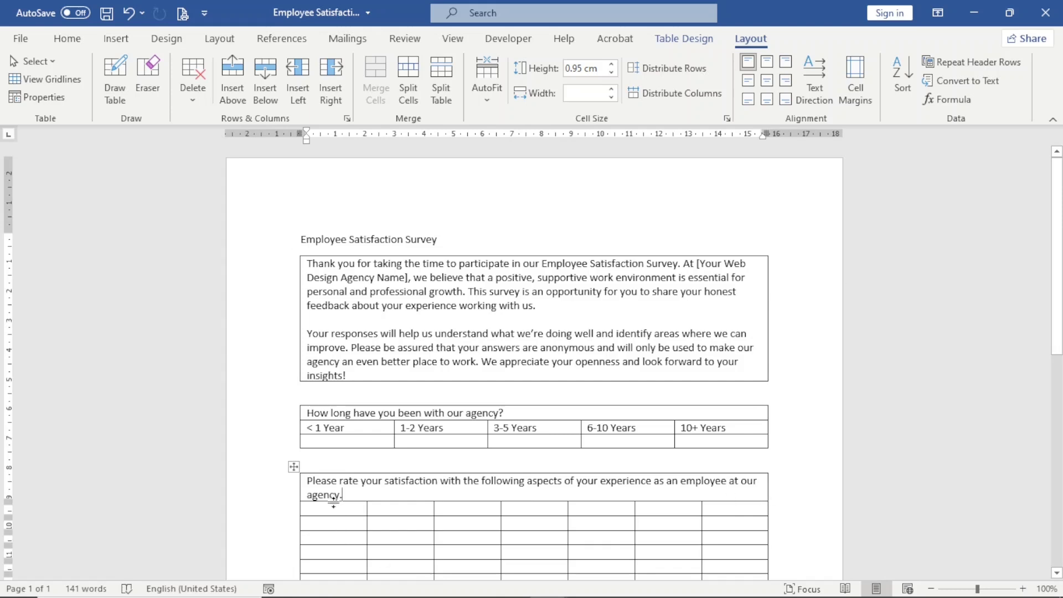
{"action": "scroll", "coordinate": [374, 516], "scroll_direction": "down", "scroll_amount": 3}
{"action": "left_click", "coordinate": [337, 378]}
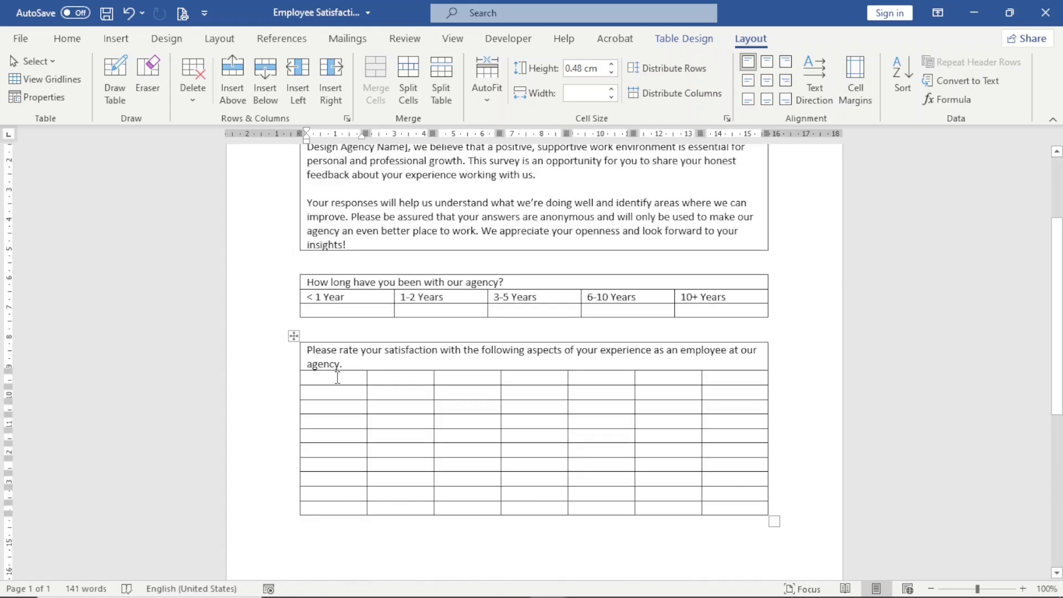
{"action": "type", "text": "Scale"}
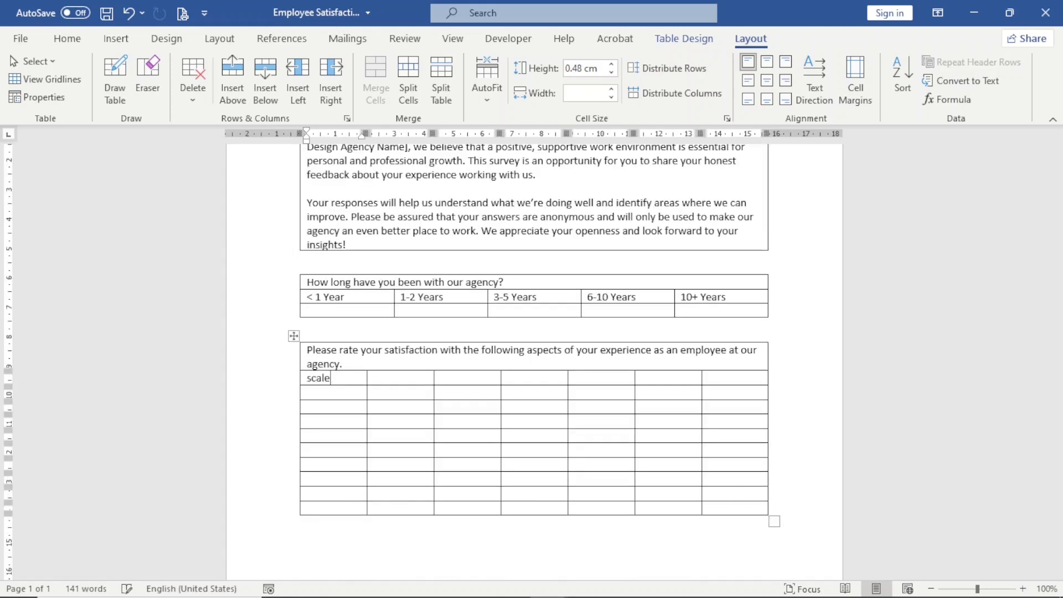
Step: Add rating headers Extremely Dissatisfied, Dissatisfied and Neutral after Scale
{"action": "left_click", "coordinate": [389, 380]}
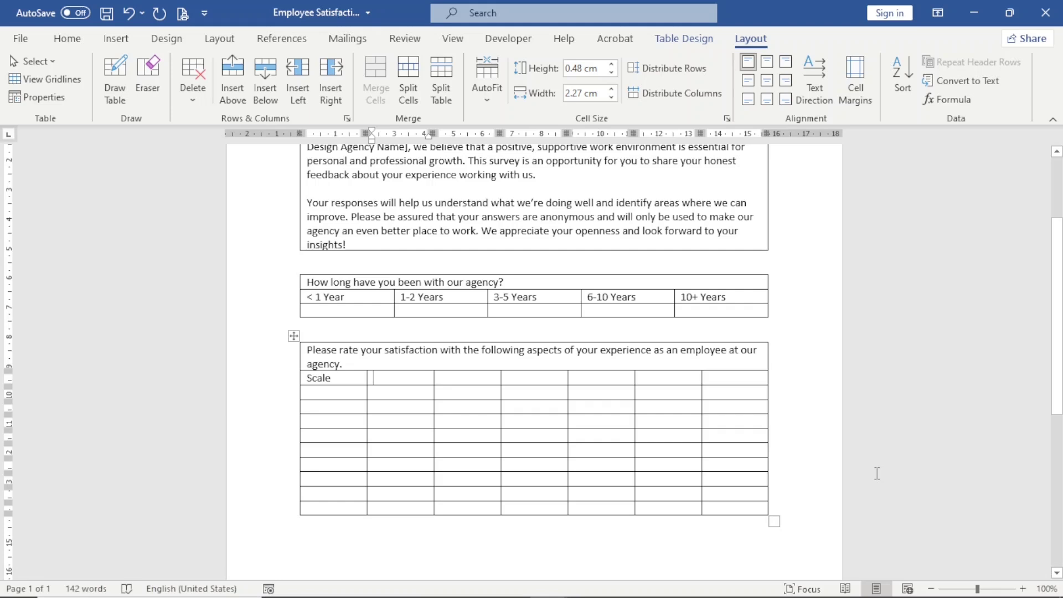
{"action": "type", "text": "extremely Dis"}
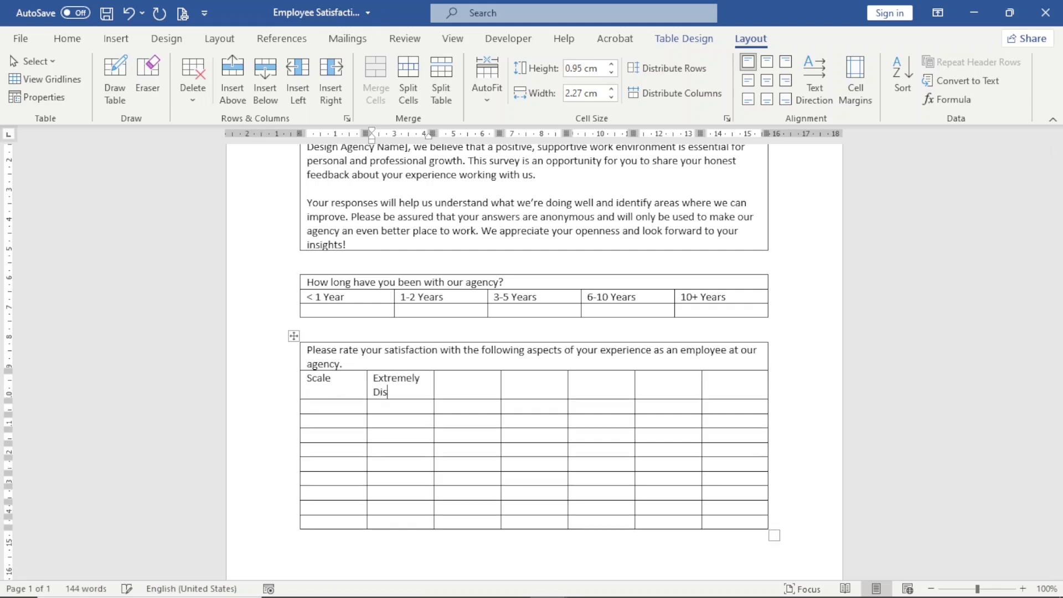
{"action": "type", "text": "satisfied"}
{"action": "key", "text": "Tab"}
{"action": "type", "text": "diss"}
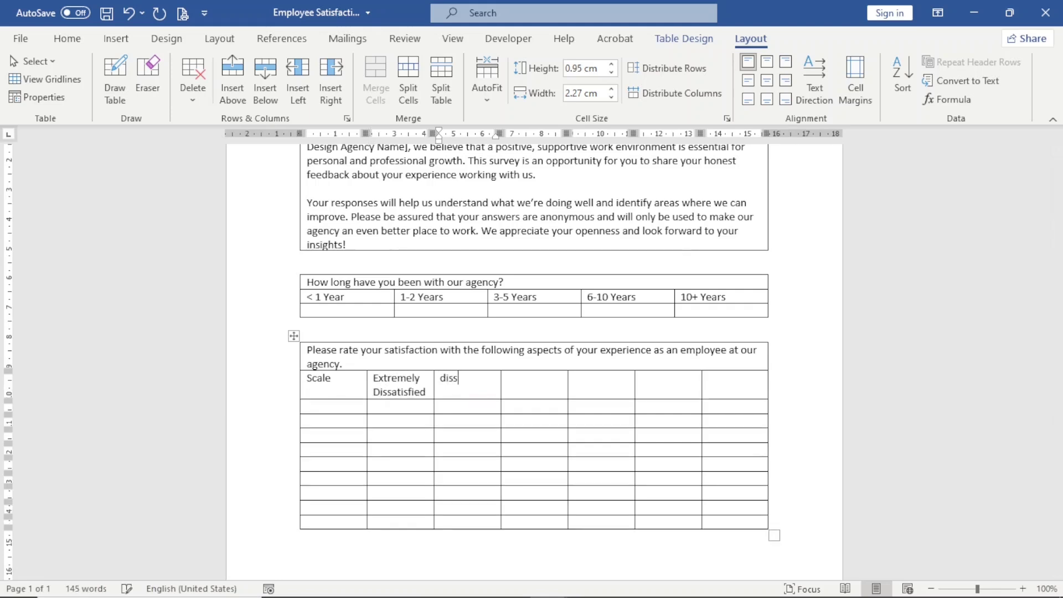
{"action": "type", "text": "atisfied"}
{"action": "key", "text": "Tab"}
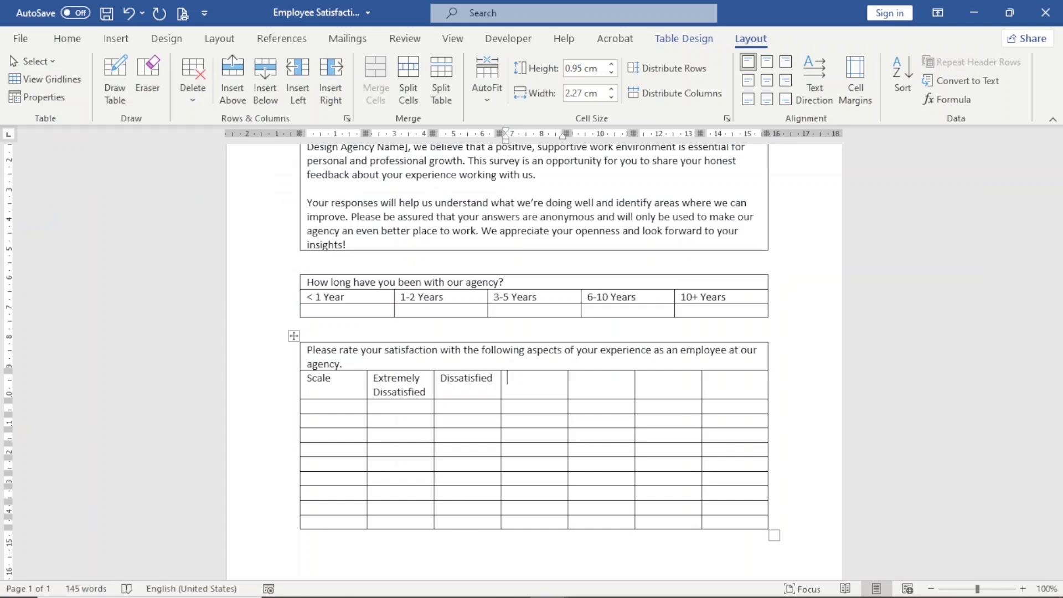
{"action": "type", "text": "neut"}
{"action": "key", "text": "BackSpace"}
{"action": "key", "text": "BackSpace"}
{"action": "type", "text": "utr"}
{"action": "key", "text": "BackSpace"}
{"action": "type", "text": "tral"}
Step: Complete the header row with Satisfied, Extremely Satisfied and Not applicable
{"action": "key", "text": "Tab"}
{"action": "type", "text": "satisfied"}
{"action": "key", "text": "Tab"}
{"action": "type", "text": "e"}
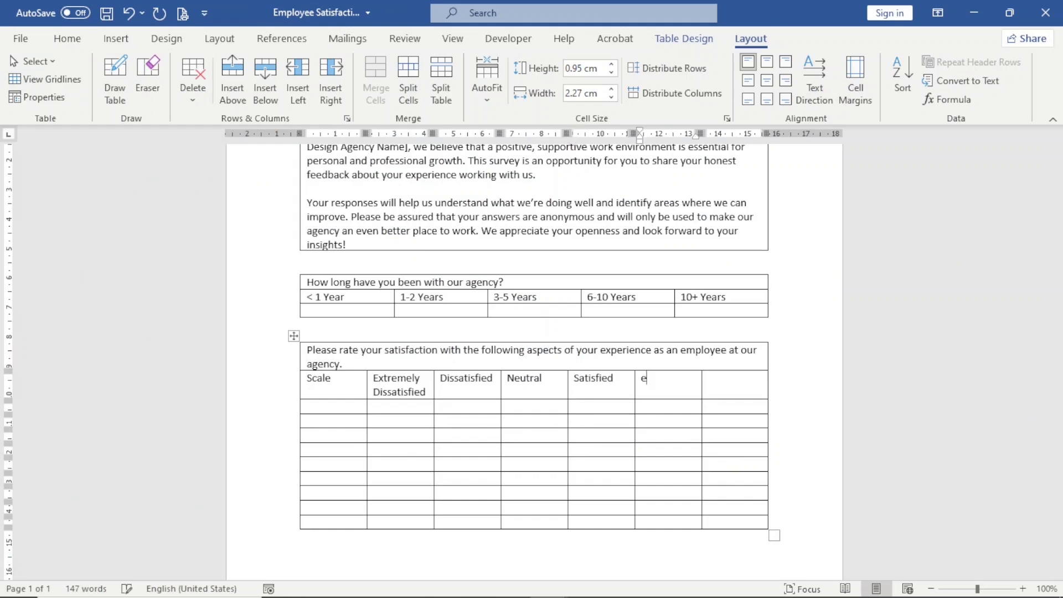
{"action": "type", "text": "xtere"}
{"action": "key", "text": "ctrl+BackSpace"}
{"action": "type", "text": "Extremely Satisfied"}
{"action": "key", "text": "Tab"}
{"action": "type", "text": "Not app"}
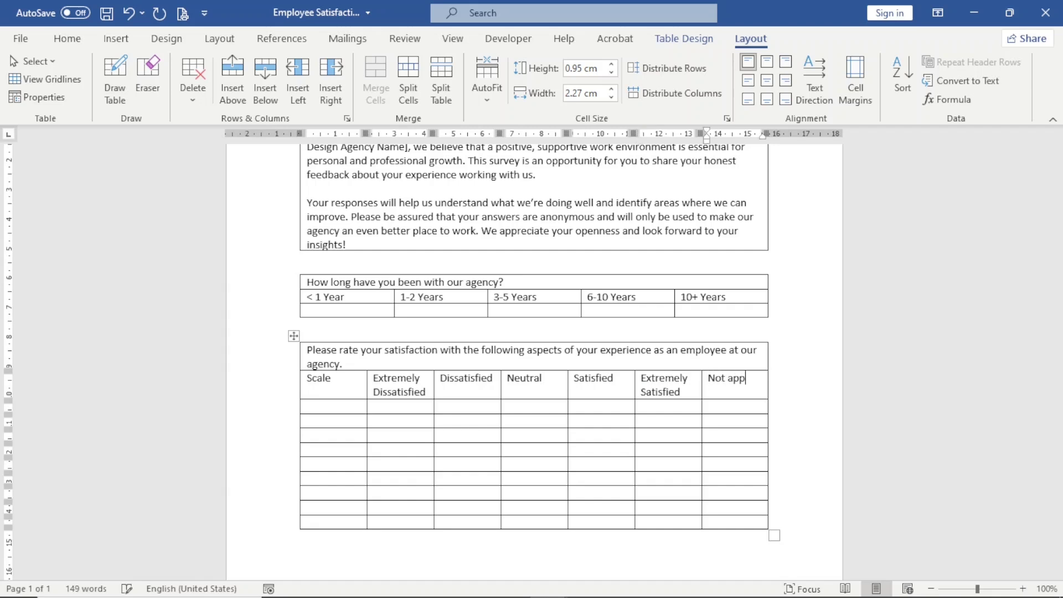
{"action": "type", "text": "licable"}
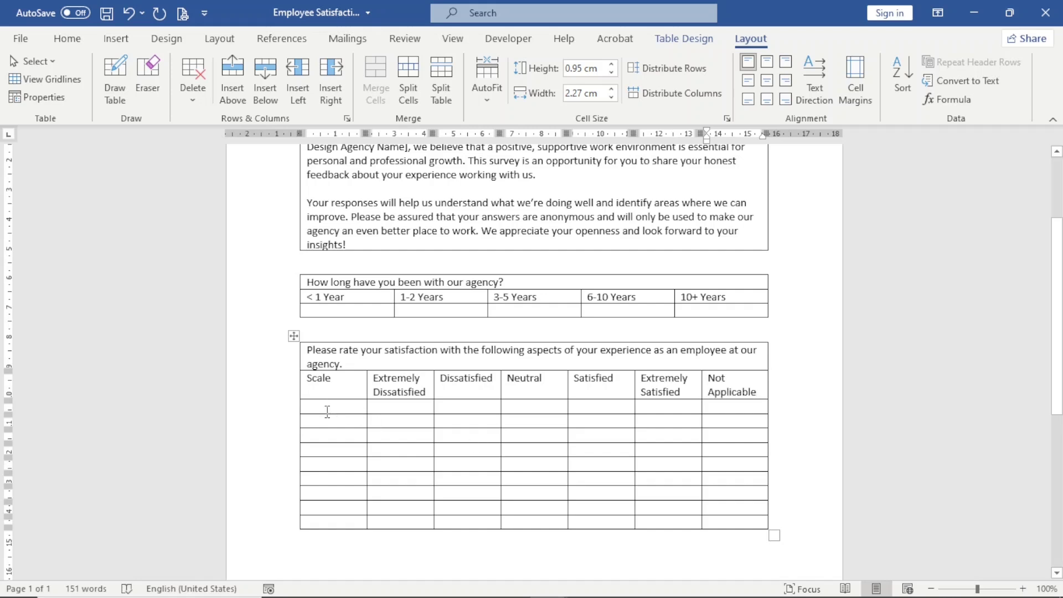
Step: Select the nine empty cells of the rating table's Scale column
{"action": "left_click_drag", "start_coordinate": [327, 410], "coordinate": [320, 531]}
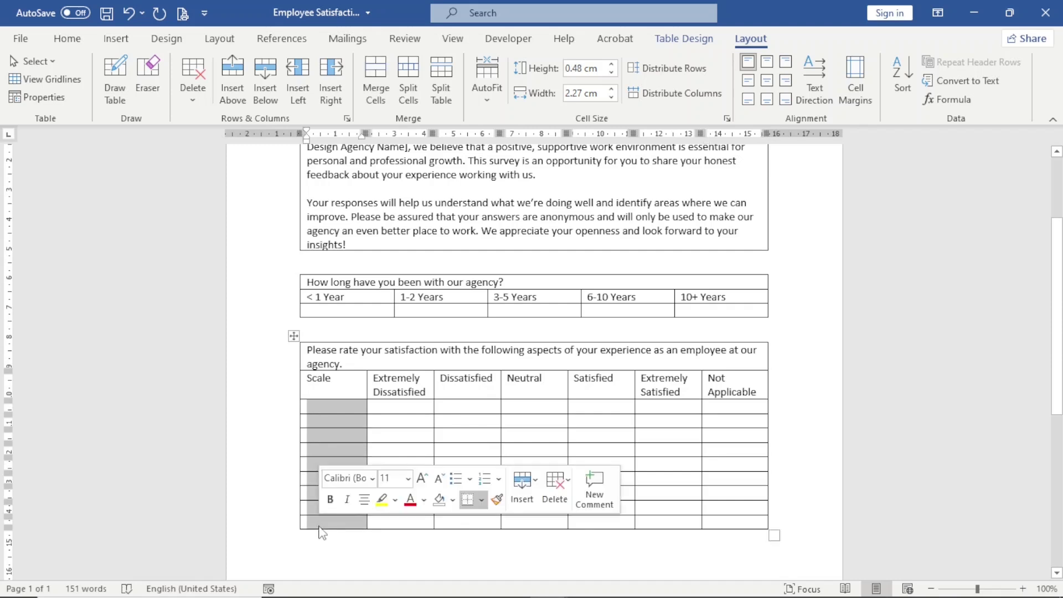
{"action": "scroll", "coordinate": [321, 526], "scroll_direction": "down", "scroll_amount": 6}
{"action": "scroll", "coordinate": [321, 526], "scroll_direction": "up", "scroll_amount": 4}
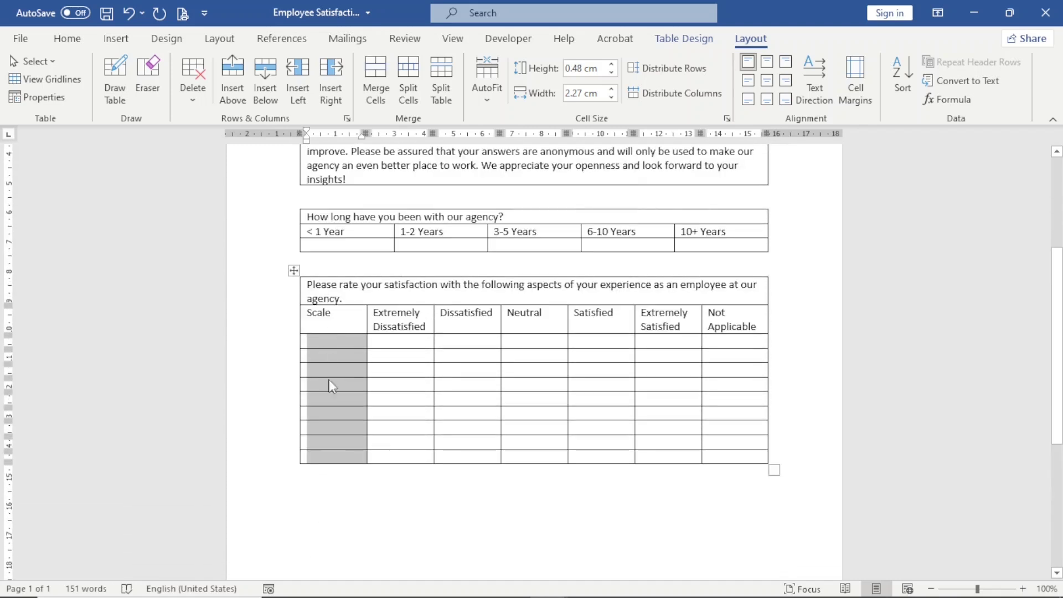
{"action": "left_click", "coordinate": [328, 344]}
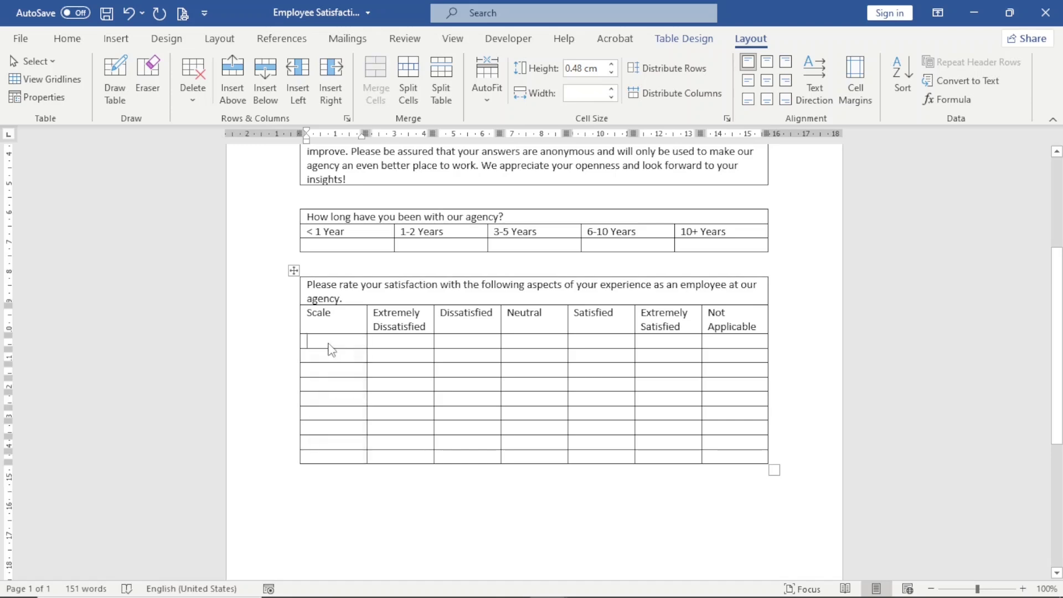
{"action": "left_click_drag", "start_coordinate": [328, 343], "coordinate": [334, 459]}
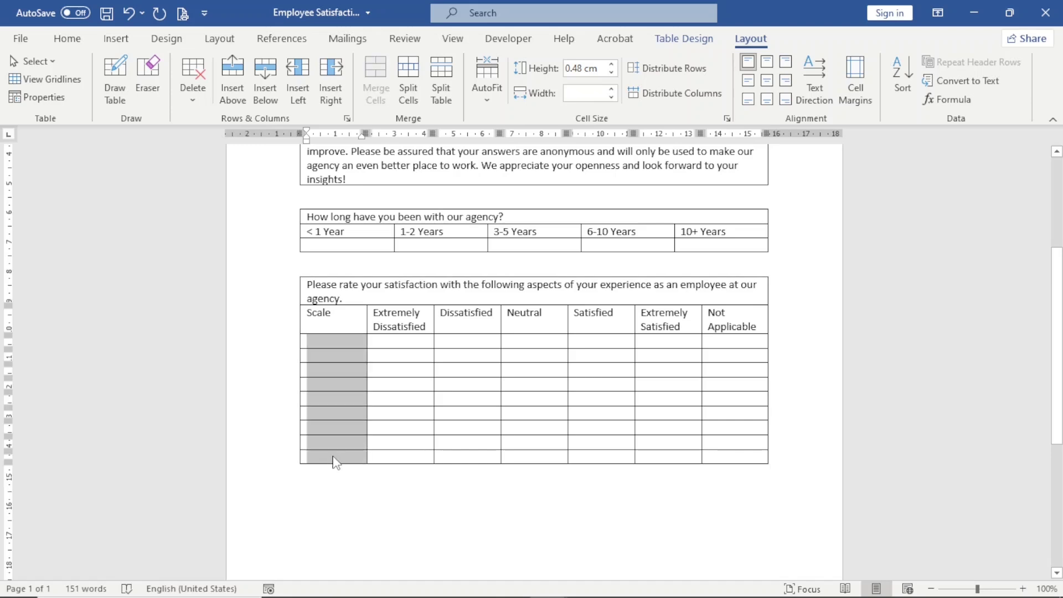
{"action": "left_click", "coordinate": [328, 342]}
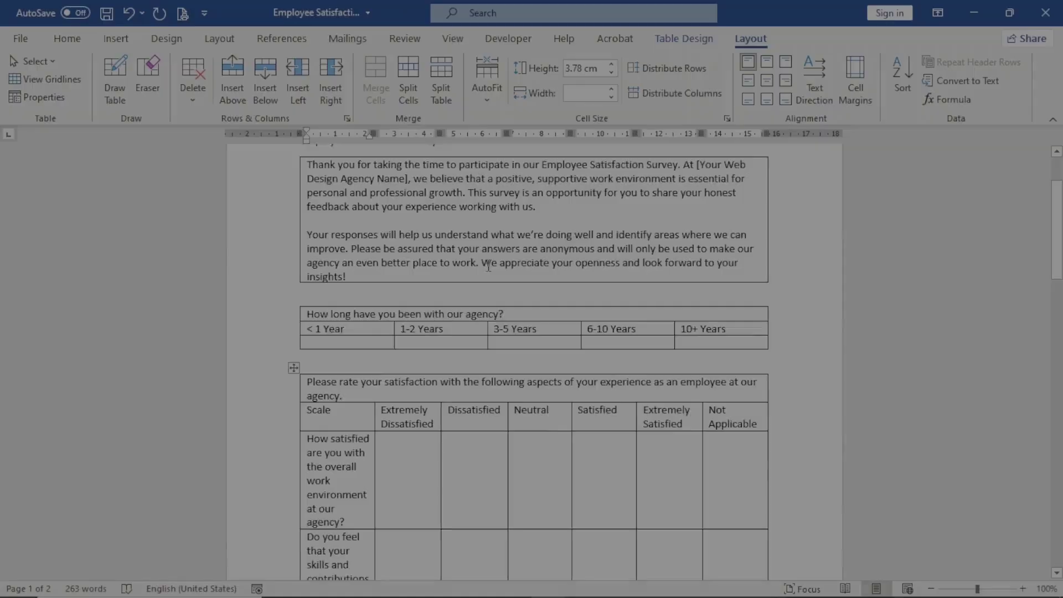
{"action": "scroll", "coordinate": [487, 263], "scroll_direction": "down", "scroll_amount": 8}
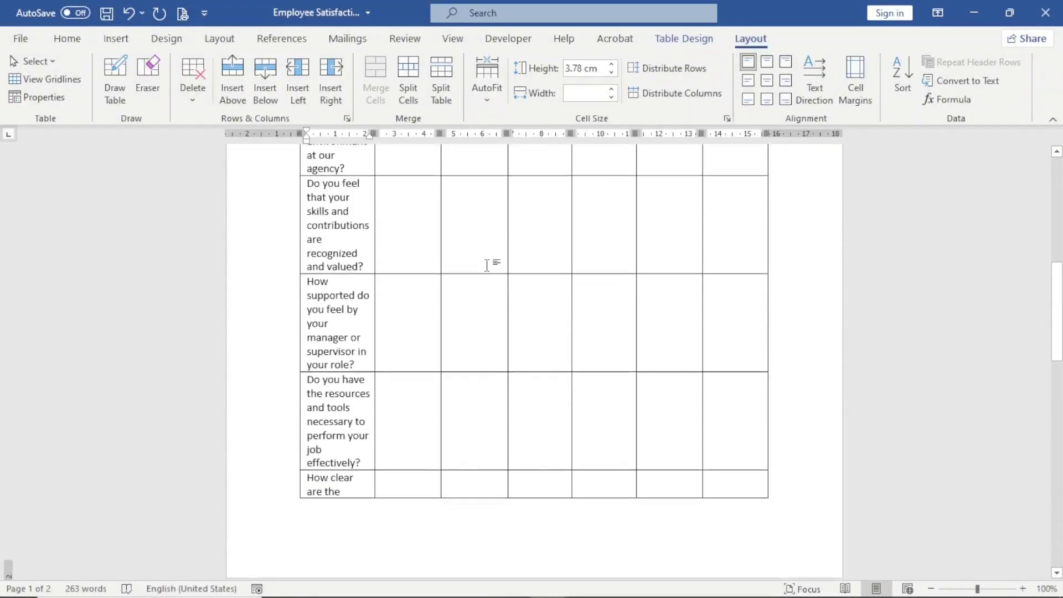
{"action": "scroll", "coordinate": [486, 265], "scroll_direction": "down", "scroll_amount": 15}
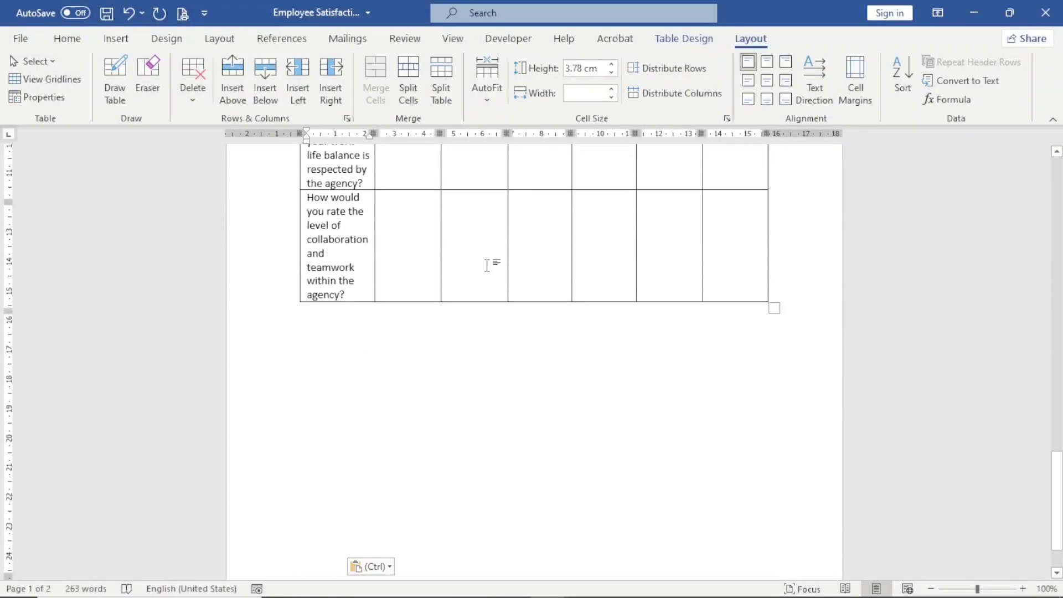
{"action": "scroll", "coordinate": [487, 265], "scroll_direction": "up", "scroll_amount": 15}
{"action": "scroll", "coordinate": [489, 261], "scroll_direction": "down", "scroll_amount": 5}
Step: Add an empty line below the rating table
{"action": "left_click", "coordinate": [427, 321]}
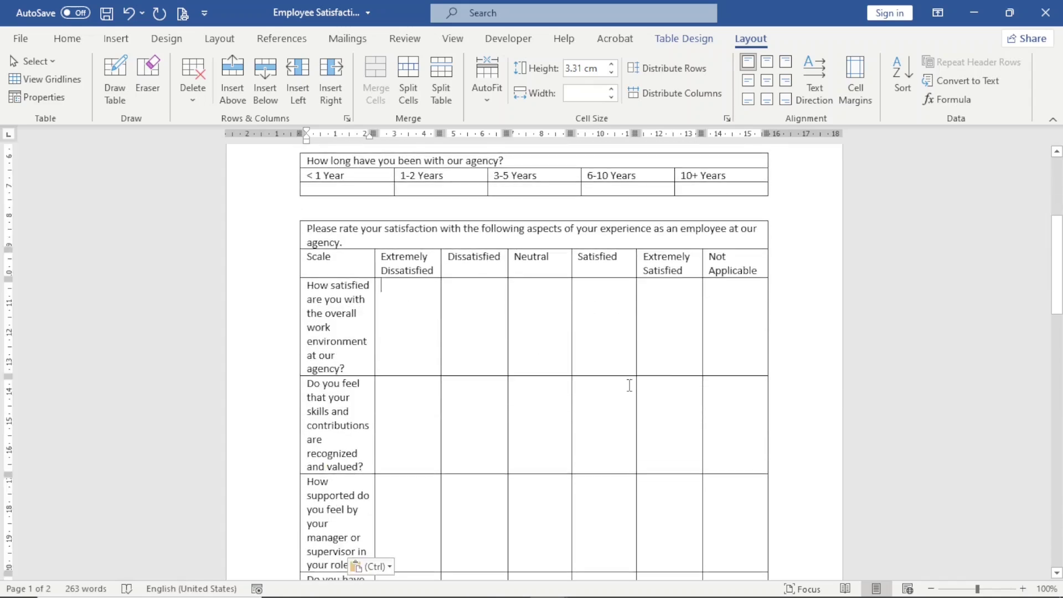
{"action": "mouse_move", "coordinate": [629, 385]}
{"action": "left_mouse_down"}
{"action": "mouse_move", "coordinate": [712, 505]}
{"action": "mouse_move", "coordinate": [661, 405]}
{"action": "mouse_move", "coordinate": [667, 441]}
{"action": "left_mouse_up"}
{"action": "scroll", "coordinate": [692, 465], "scroll_direction": "down", "scroll_amount": 10}
{"action": "left_click", "coordinate": [527, 420]}
{"action": "scroll", "coordinate": [529, 420], "scroll_direction": "down", "scroll_amount": 2}
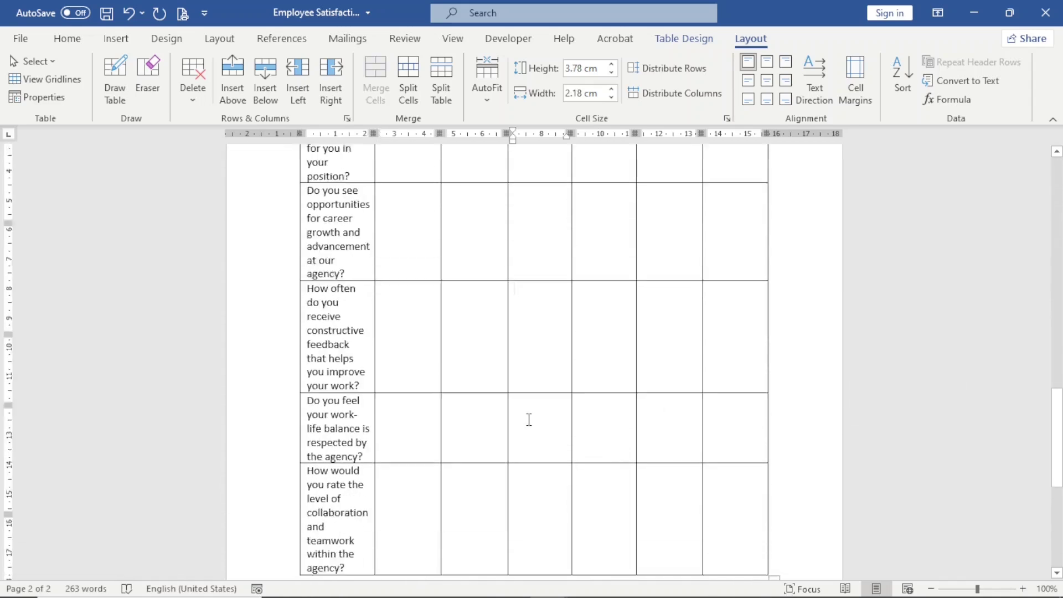
{"action": "scroll", "coordinate": [528, 419], "scroll_direction": "down", "scroll_amount": 10}
{"action": "left_click", "coordinate": [408, 393]}
{"action": "key", "text": "Return"}
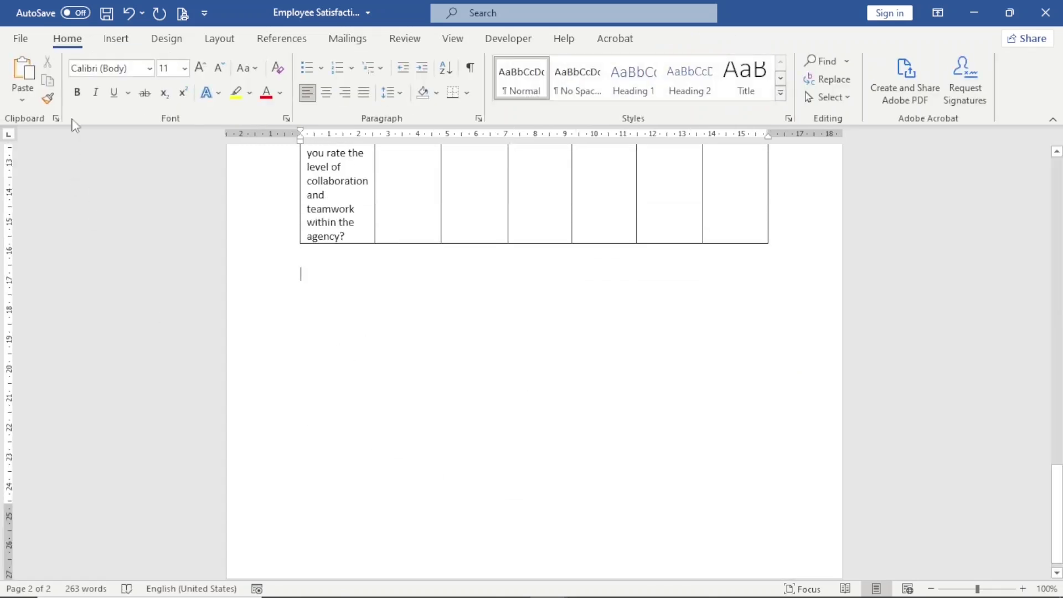
Step: Insert an 11-column, 2-row table below the rating table
{"action": "left_click", "coordinate": [116, 46]}
{"action": "left_click", "coordinate": [112, 78]}
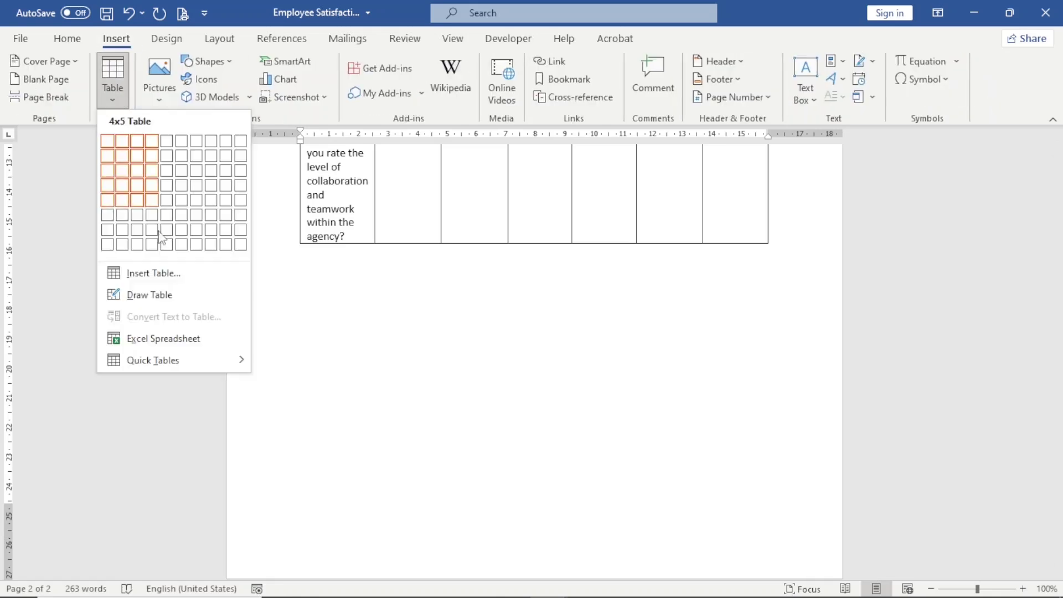
{"action": "left_click", "coordinate": [163, 276]}
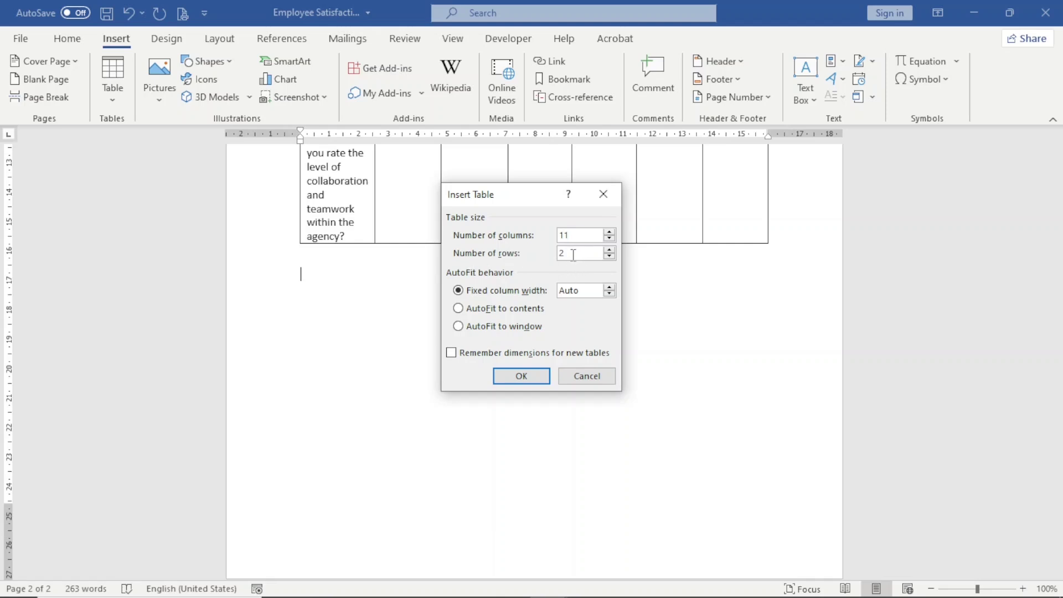
{"action": "left_click", "coordinate": [517, 376]}
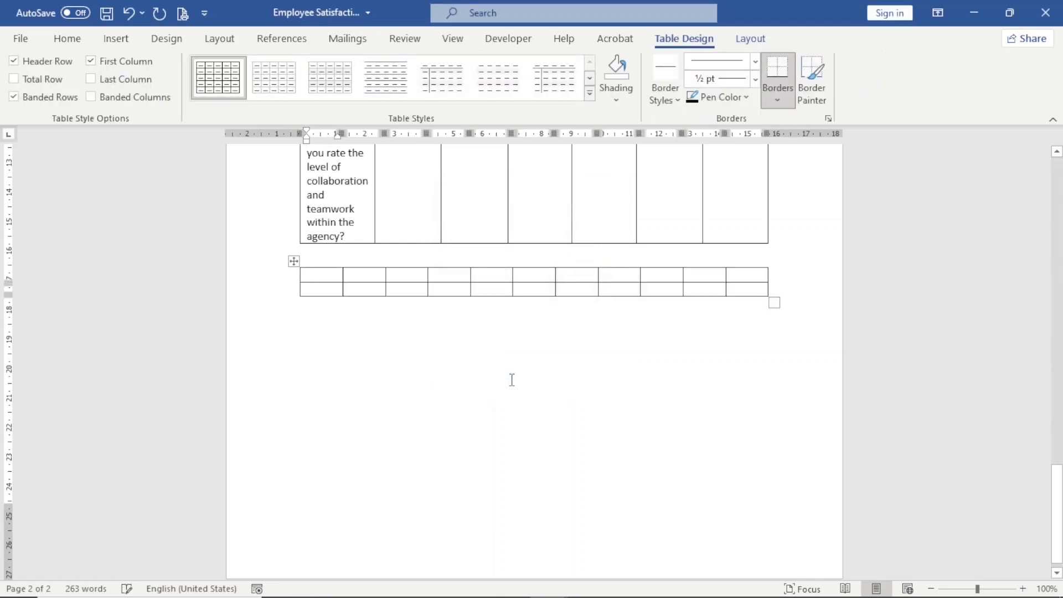
Step: Merge the two cells of the new table's first column
{"action": "left_click_drag", "start_coordinate": [316, 276], "coordinate": [325, 289]}
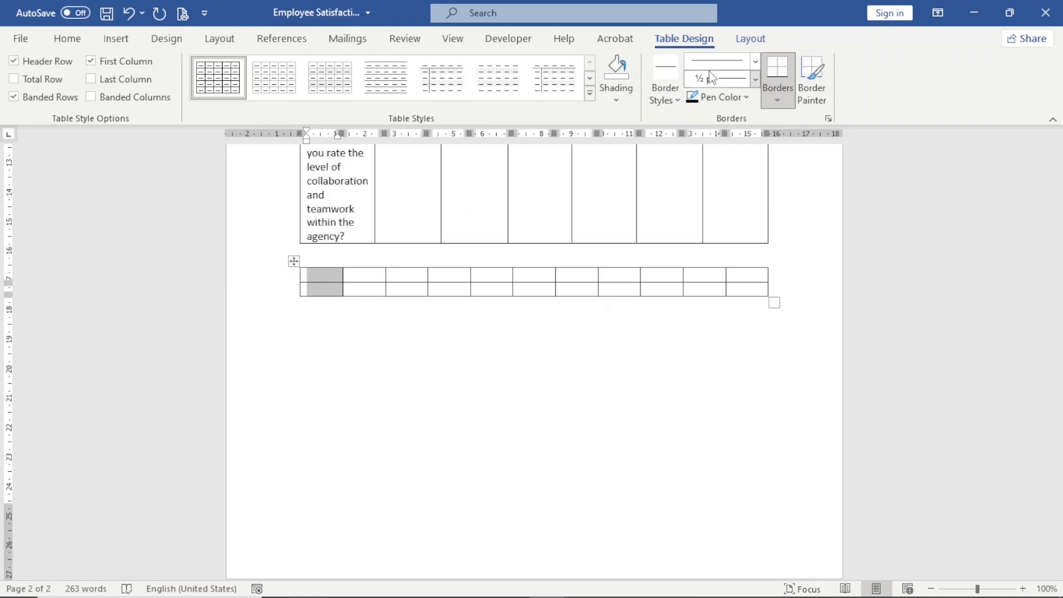
{"action": "left_click", "coordinate": [750, 38]}
{"action": "left_click", "coordinate": [373, 75]}
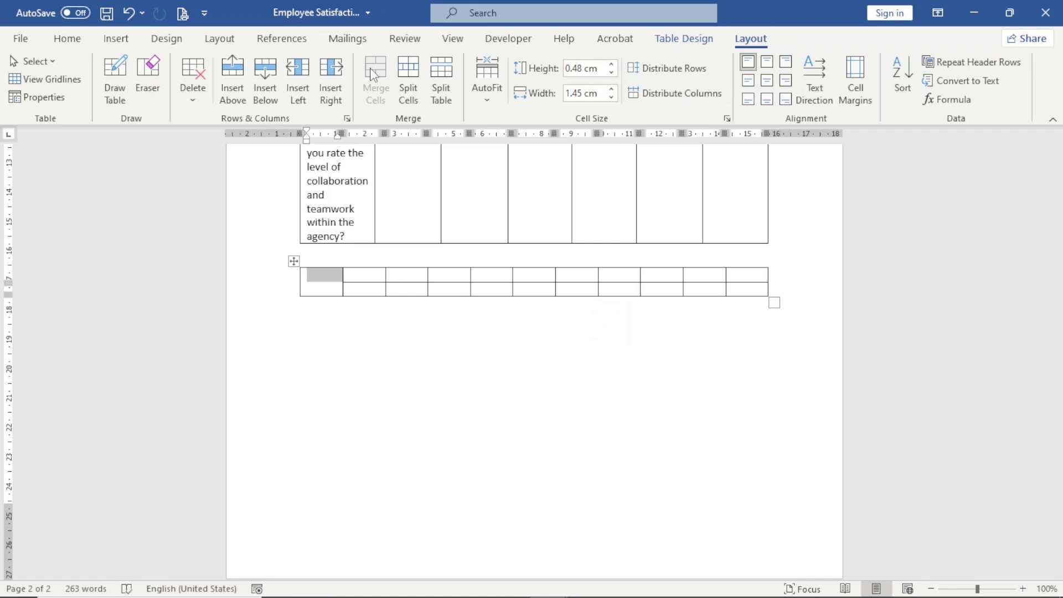
Step: Enter the recommendation question with its '1=Extremely unlikely, 10=Extremely likely' note in the merged cell
{"action": "type", "text": "How likely are you to recommend our agency as a great place to work to others?"}
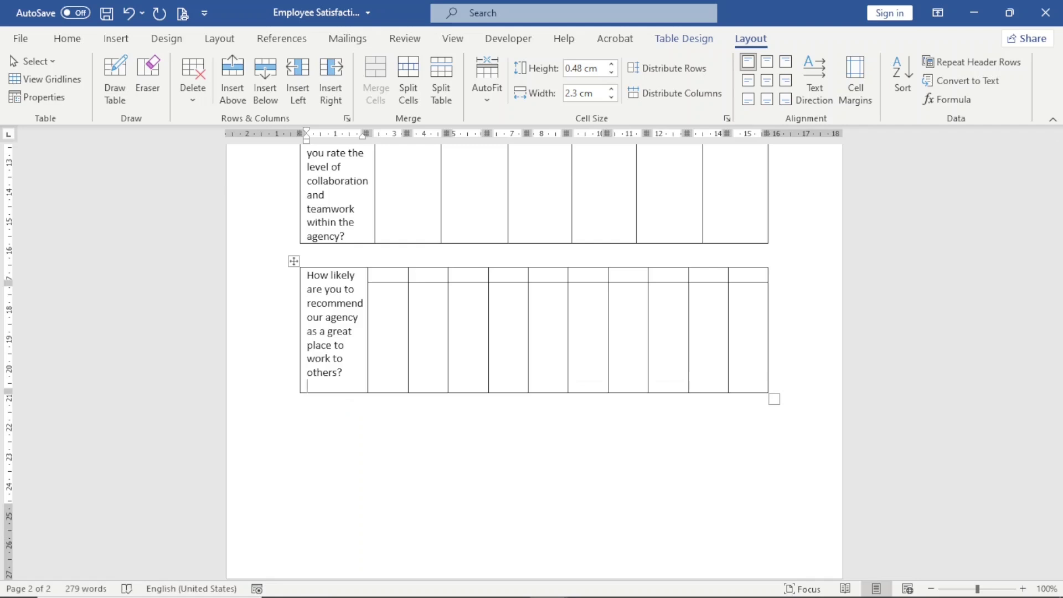
{"action": "type", "text": "(Exterremely un"}
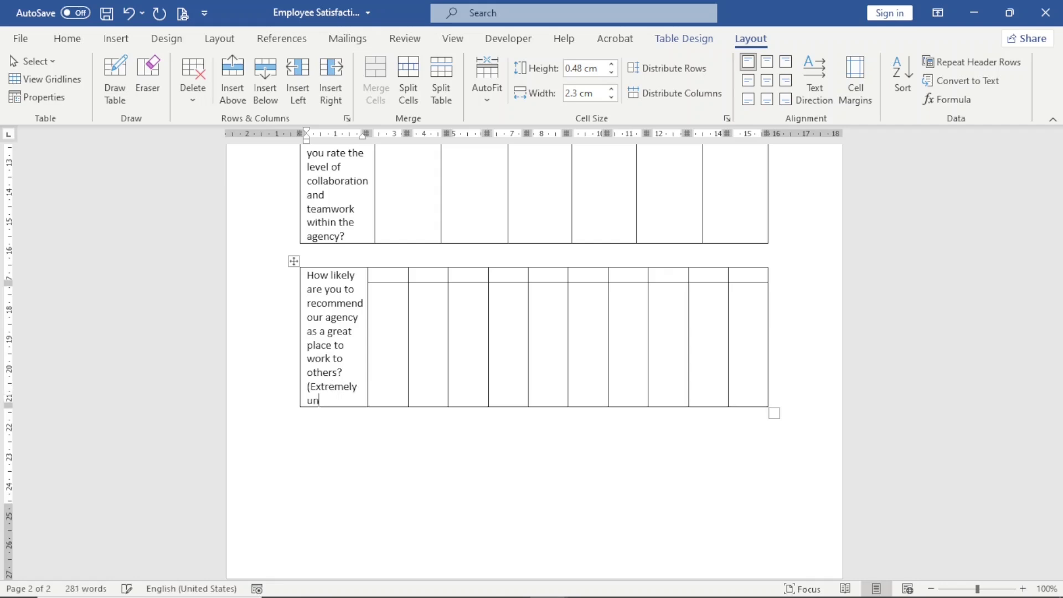
{"action": "type", "text": "likely"}
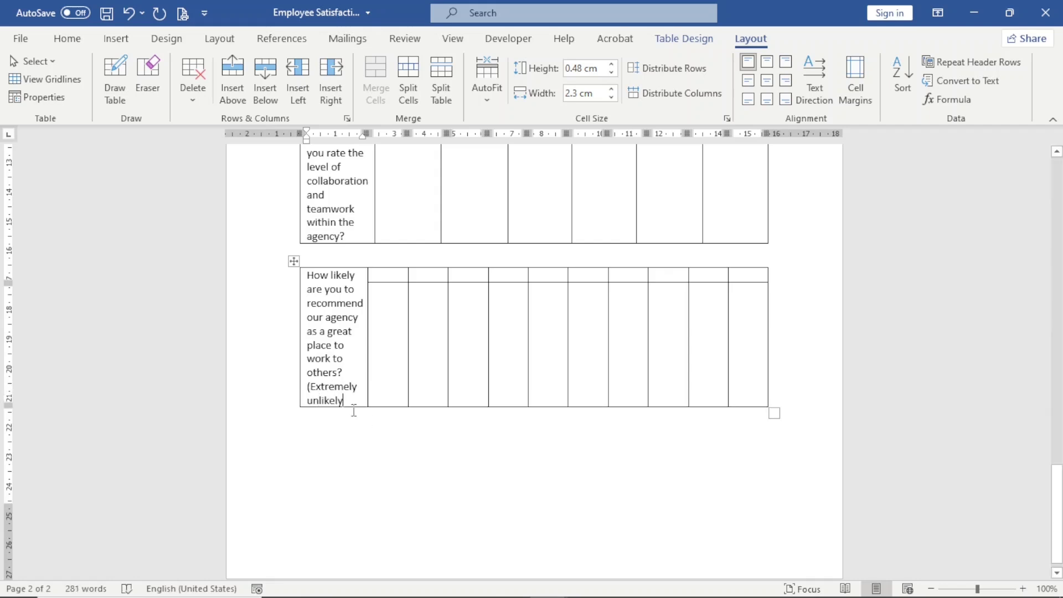
{"action": "left_click", "coordinate": [310, 387]}
{"action": "type", "text": "1"}
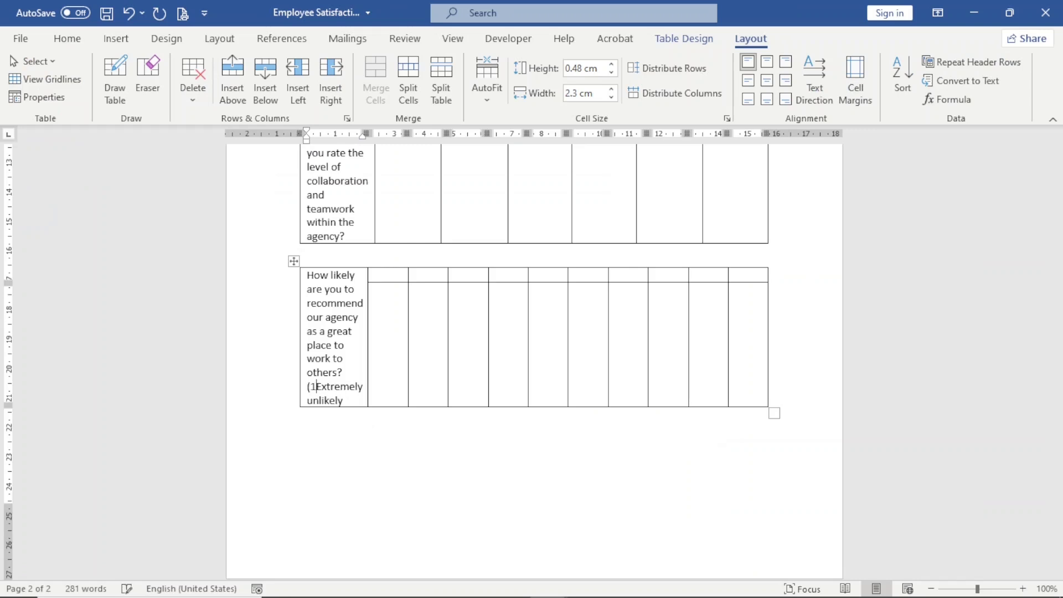
{"action": "type", "text": "=Extremely unlikely"}
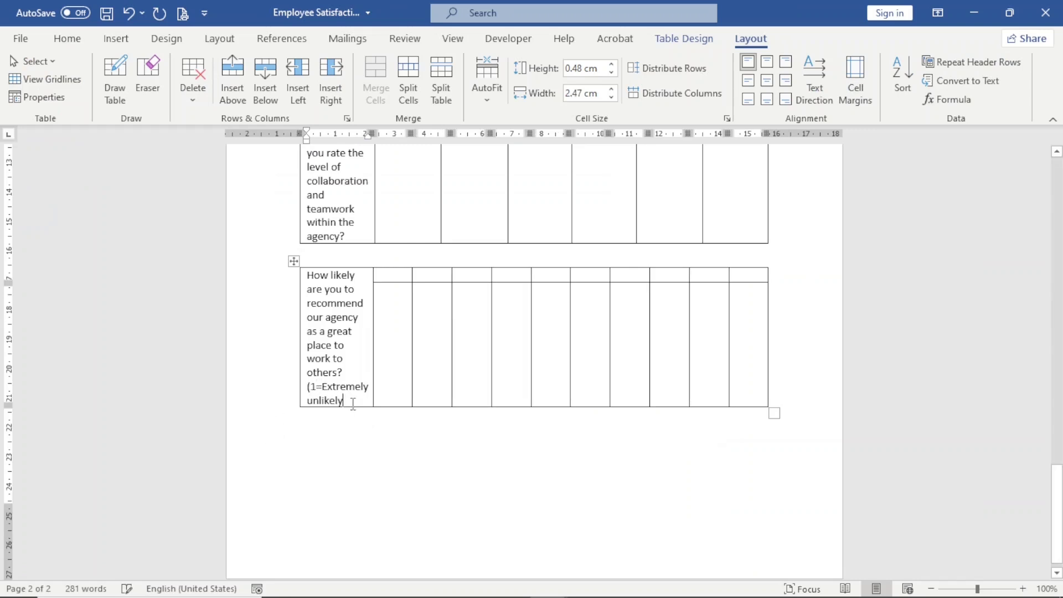
{"action": "type", "text": ", 10="}
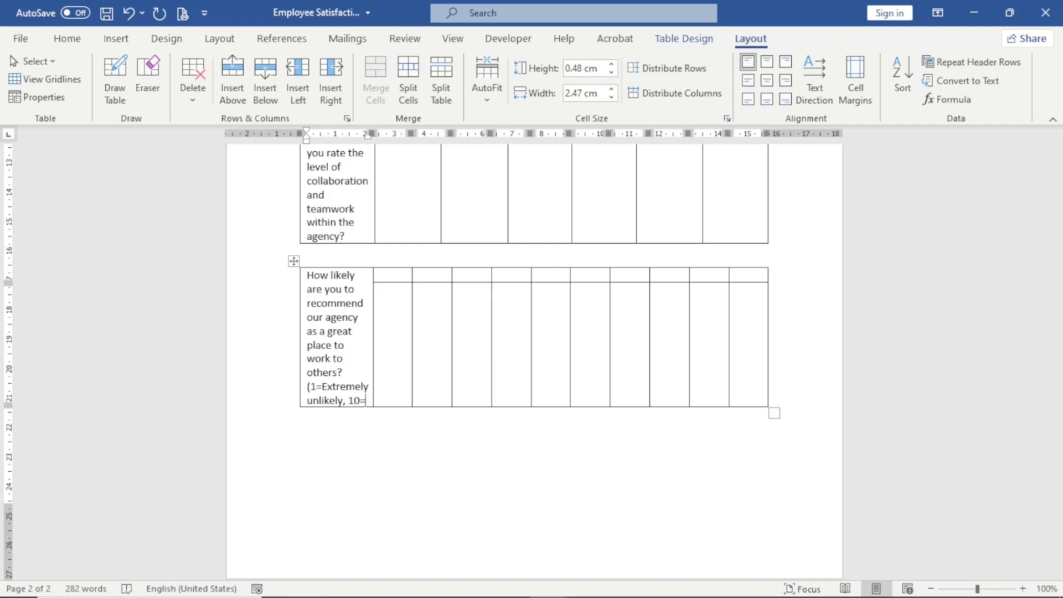
{"action": "type", "text": "Extremely likely"}
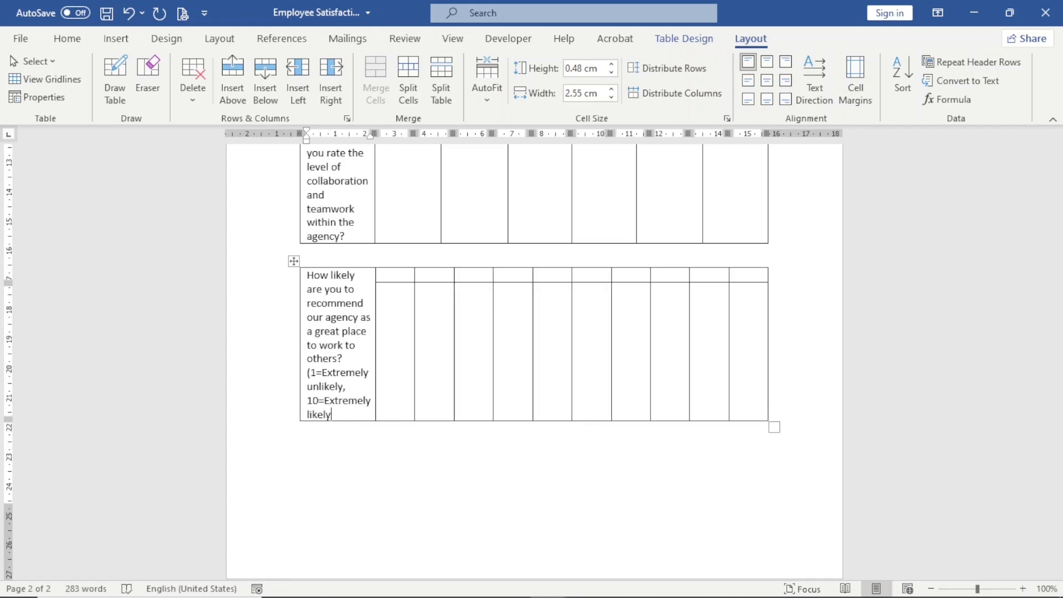
{"action": "left_click", "coordinate": [399, 278]}
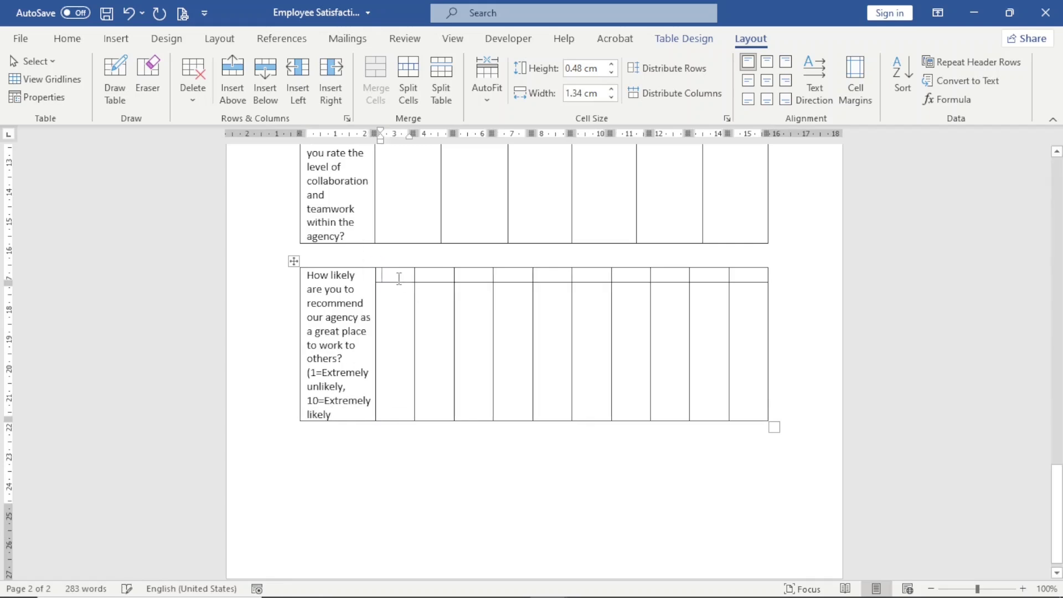
Step: Fill the recommendation table's top-row scale cells with the numbers 1 through 10
{"action": "type", "text": "1"}
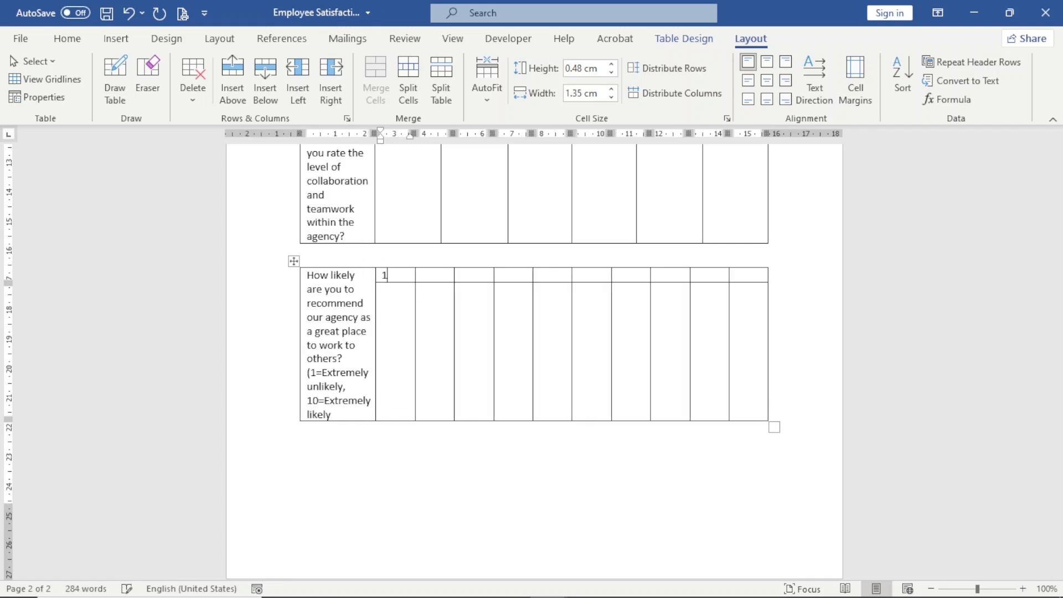
{"action": "key", "text": "Tab"}
{"action": "type", "text": "2"}
{"action": "key", "text": "Tab"}
{"action": "type", "text": "3"}
{"action": "key", "text": "Tab"}
{"action": "type", "text": "4"}
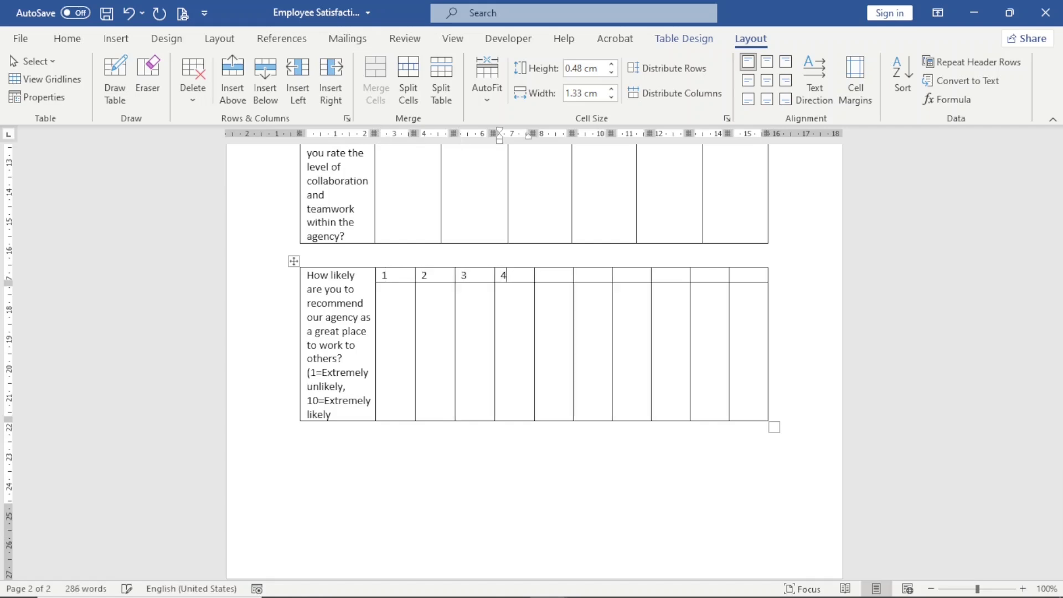
{"action": "key", "text": "Tab"}
{"action": "type", "text": "5"}
{"action": "key", "text": "Tab"}
{"action": "type", "text": "6"}
{"action": "key", "text": "Tab"}
{"action": "type", "text": "7"}
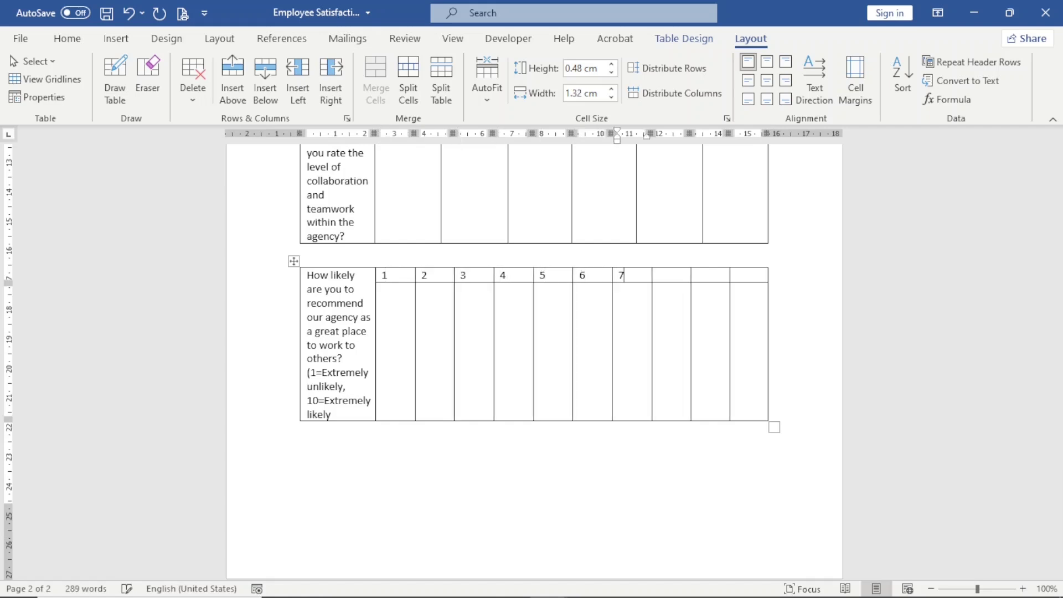
{"action": "key", "text": "Tab"}
{"action": "type", "text": "8"}
{"action": "key", "text": "Tab"}
{"action": "type", "text": "9"}
{"action": "key", "text": "Tab"}
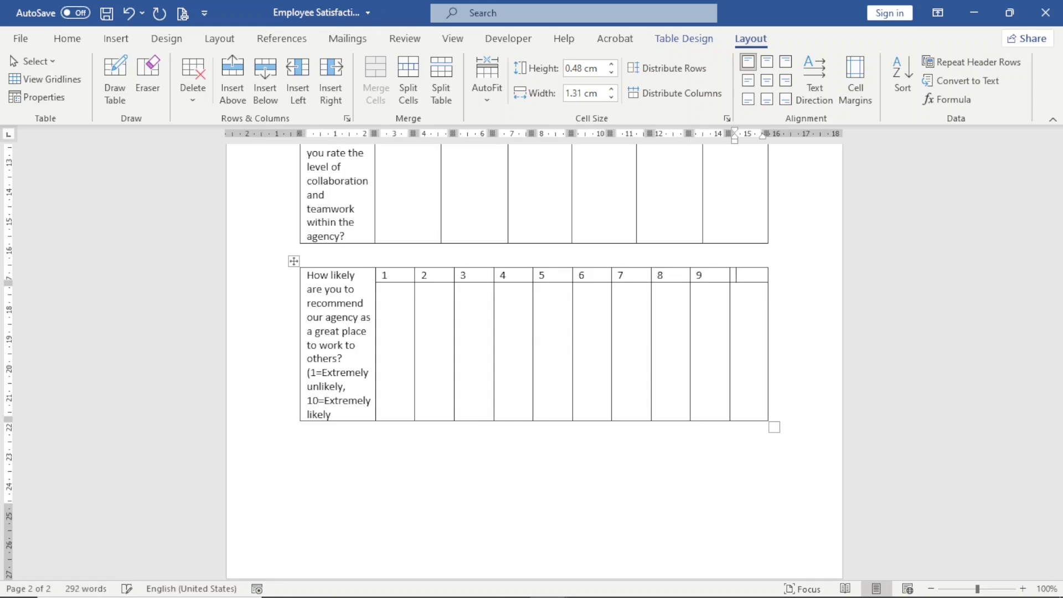
{"action": "type", "text": "10"}
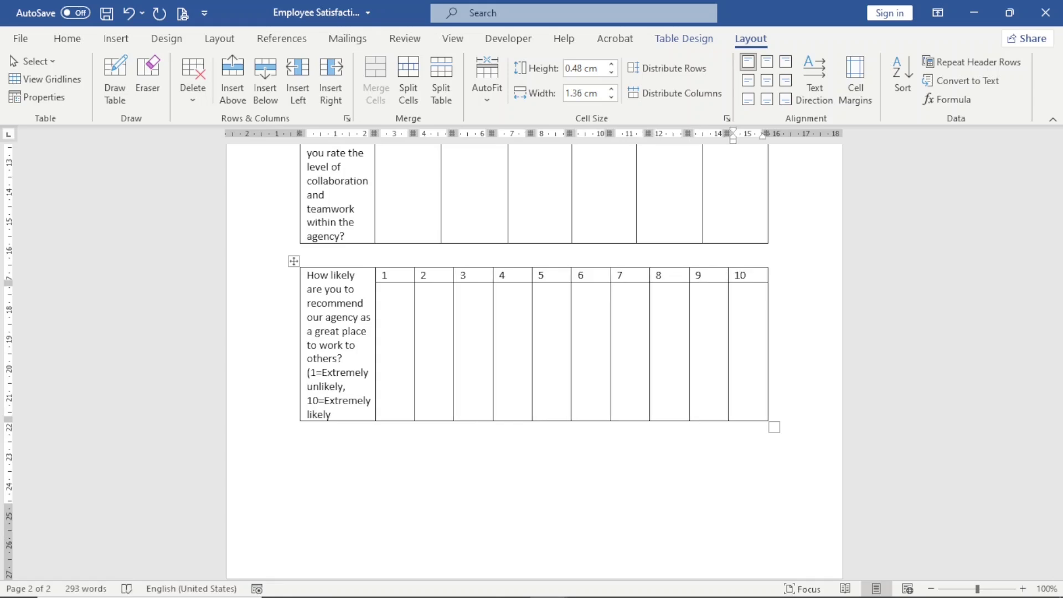
{"action": "scroll", "coordinate": [803, 426], "scroll_direction": "down", "scroll_amount": 1}
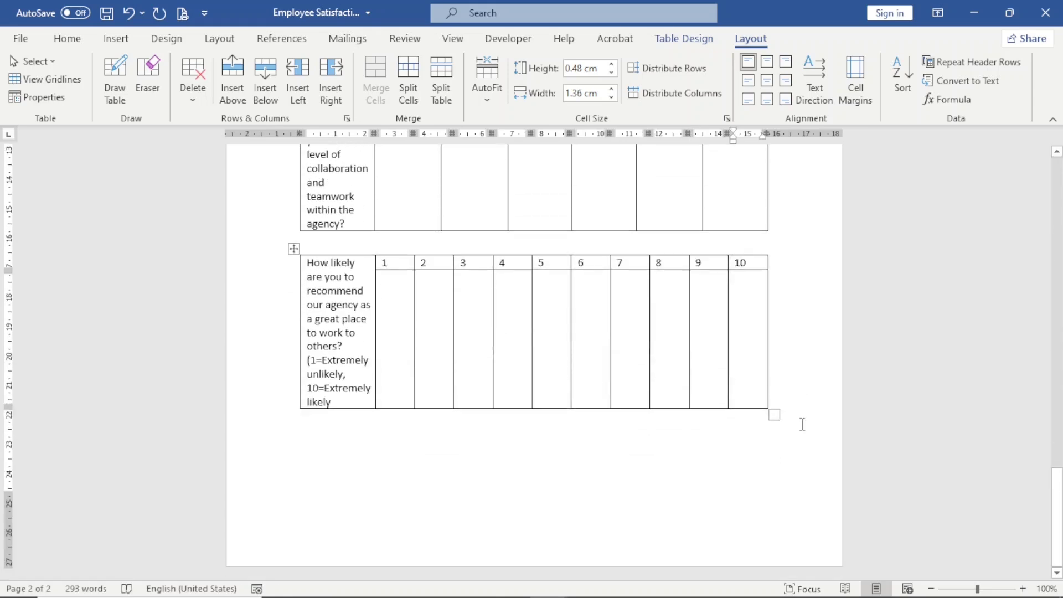
{"action": "scroll", "coordinate": [803, 424], "scroll_direction": "up", "scroll_amount": 15}
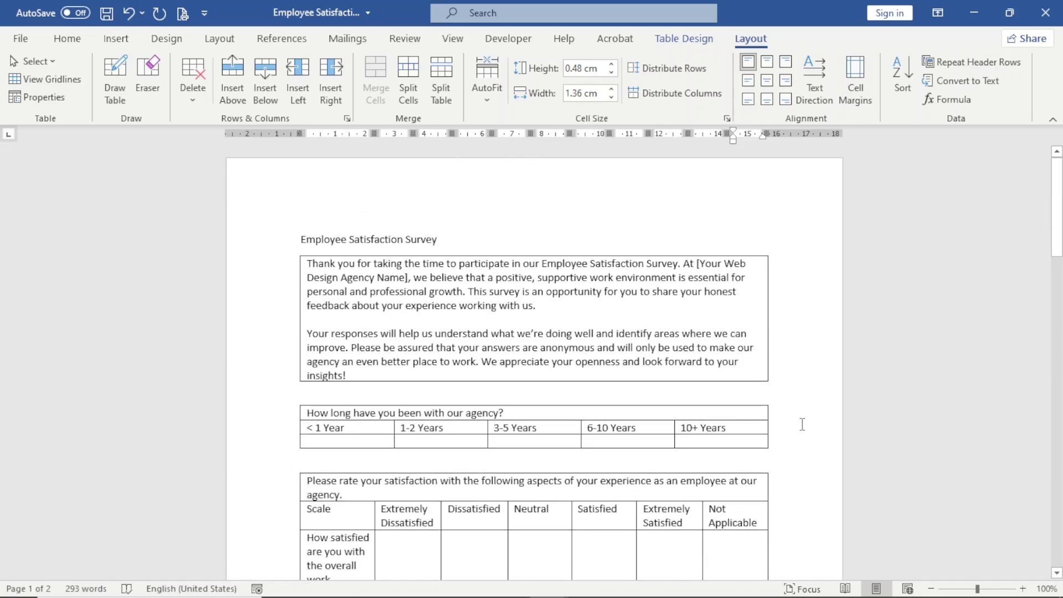
Step: Apply Narrow page margins to the survey document
{"action": "left_click", "coordinate": [301, 239]}
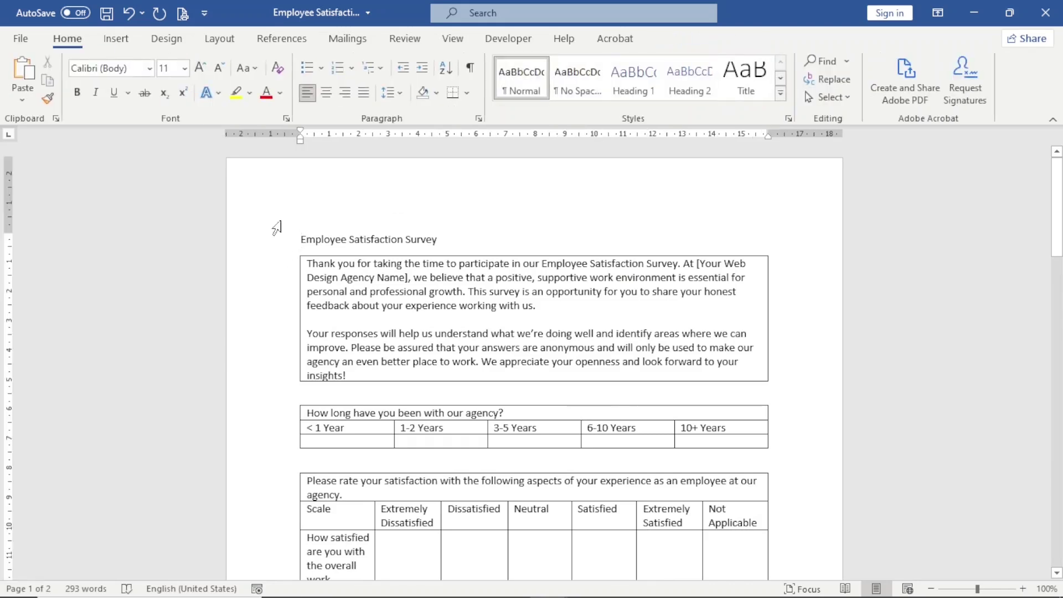
{"action": "left_click", "coordinate": [219, 39]}
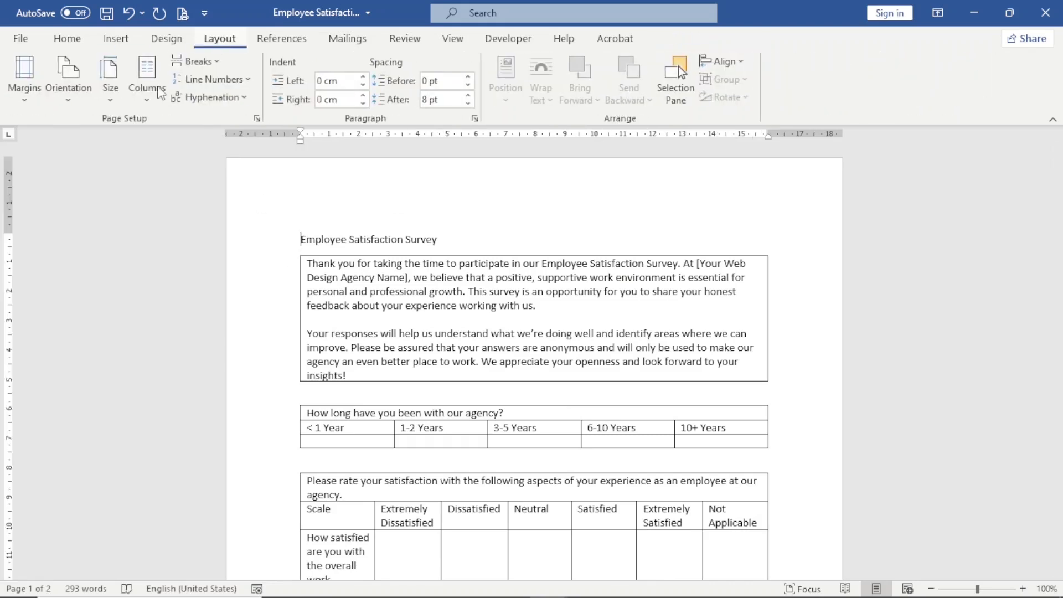
{"action": "left_click", "coordinate": [24, 77]}
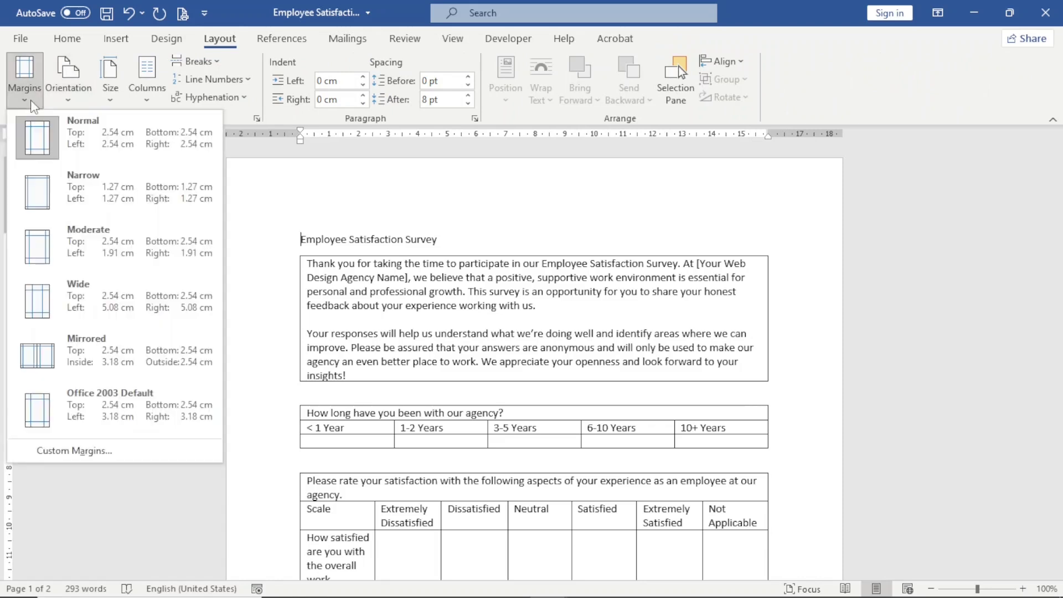
{"action": "left_click", "coordinate": [70, 195]}
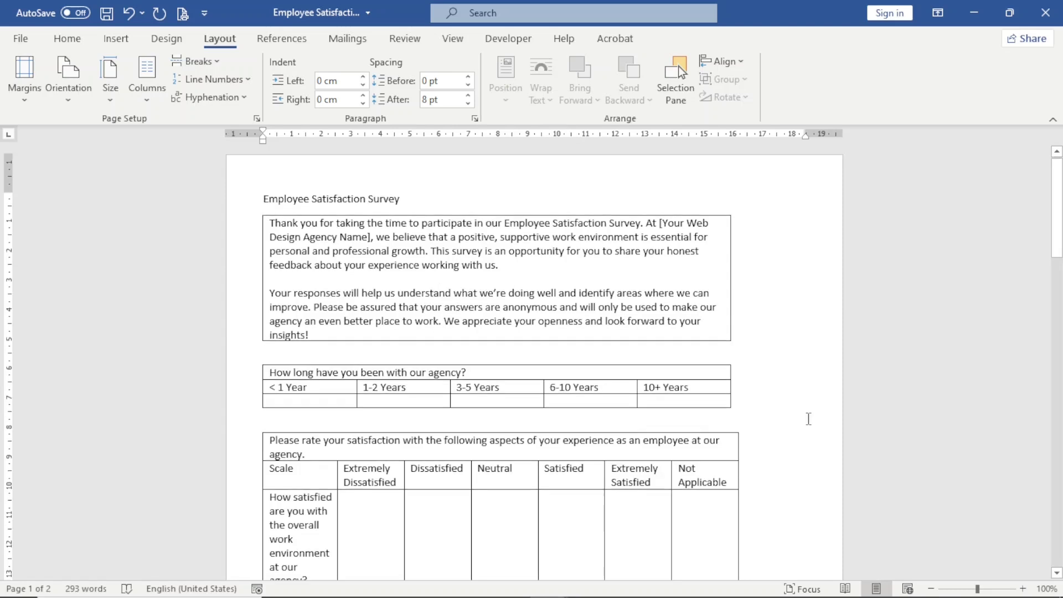
Step: Set all the document's text to 10 pt and check the reflowed layout
{"action": "key", "text": "ctrl+a"}
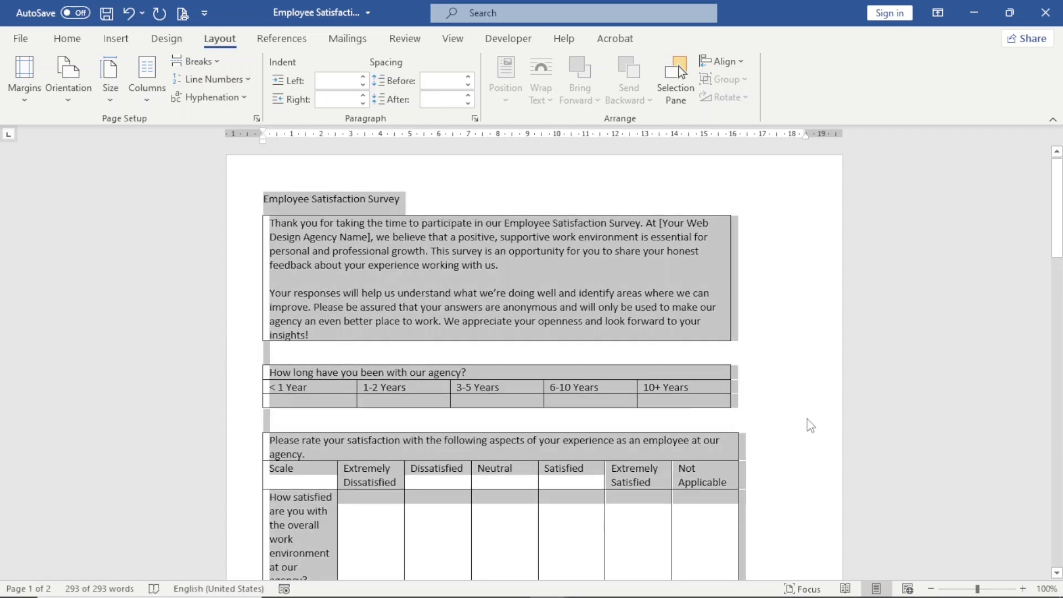
{"action": "left_click", "coordinate": [66, 39]}
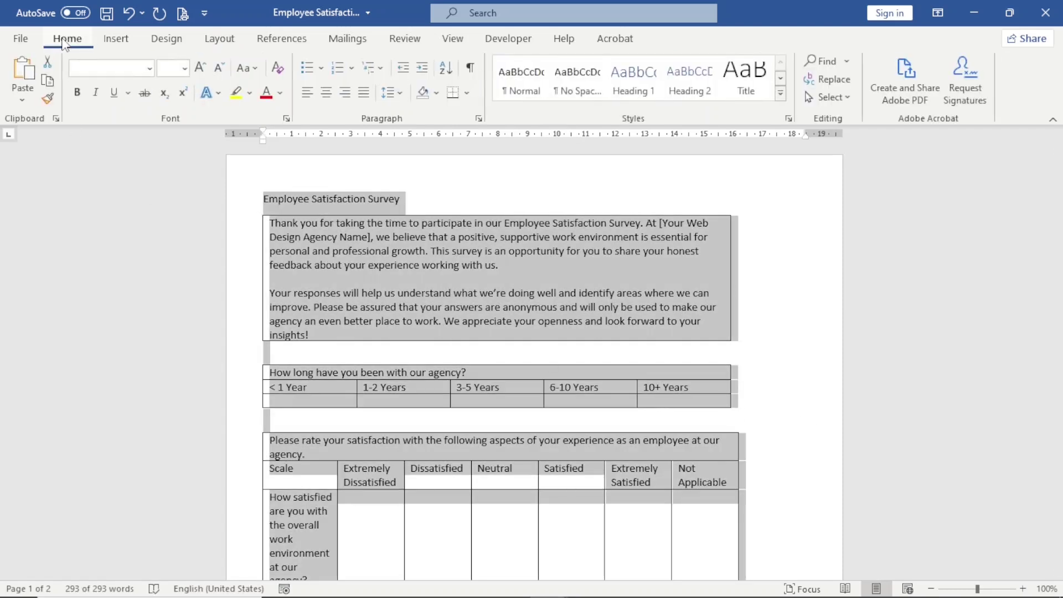
{"action": "left_click", "coordinate": [185, 69]}
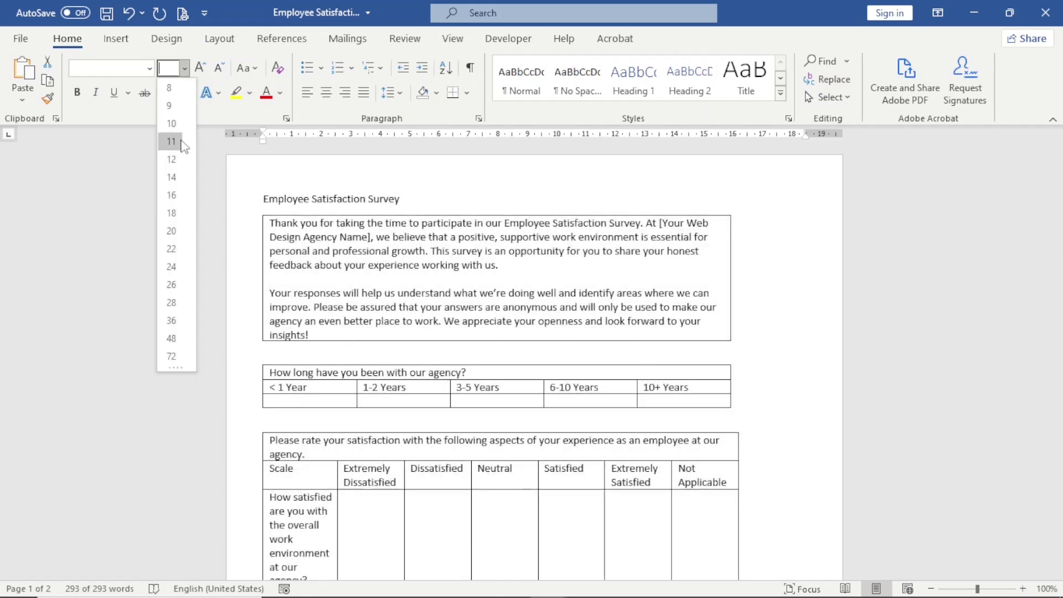
{"action": "left_click", "coordinate": [171, 122]}
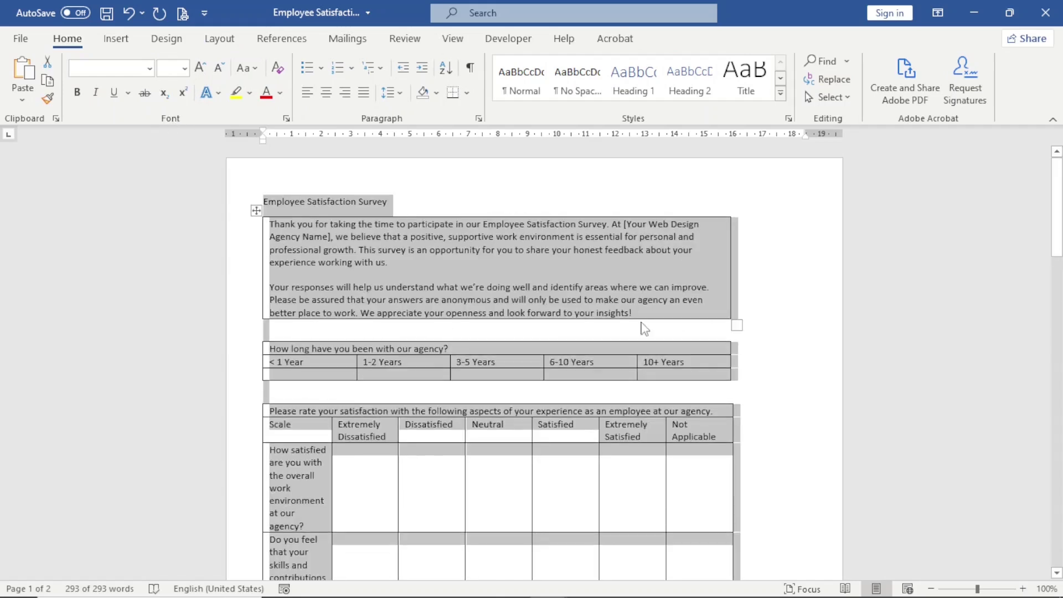
{"action": "scroll", "coordinate": [628, 381], "scroll_direction": "down", "scroll_amount": 15}
{"action": "scroll", "coordinate": [628, 383], "scroll_direction": "down", "scroll_amount": 7}
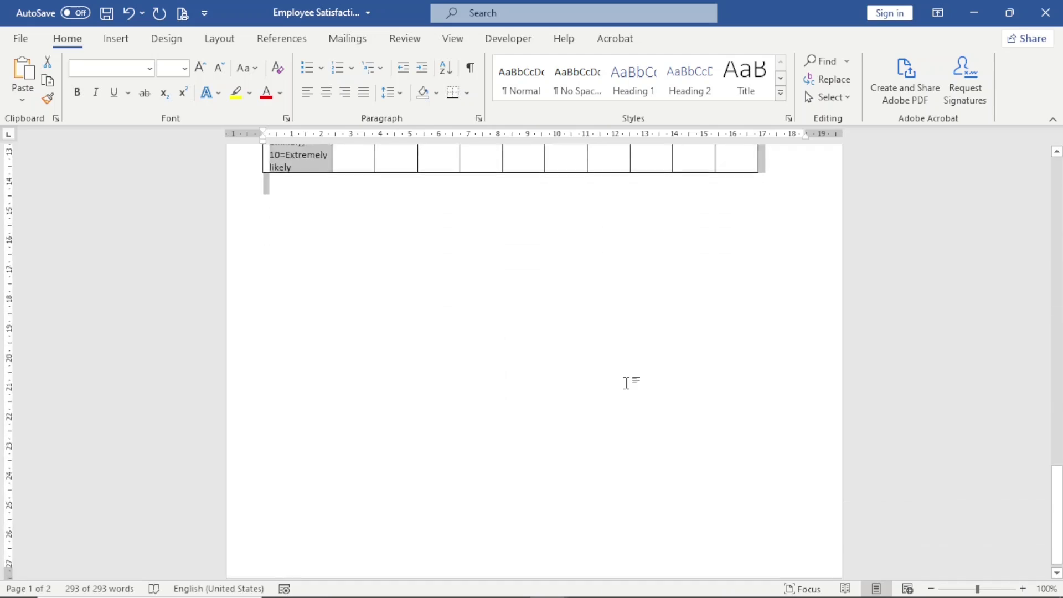
{"action": "scroll", "coordinate": [626, 383], "scroll_direction": "up", "scroll_amount": 13}
{"action": "scroll", "coordinate": [626, 383], "scroll_direction": "down", "scroll_amount": 1}
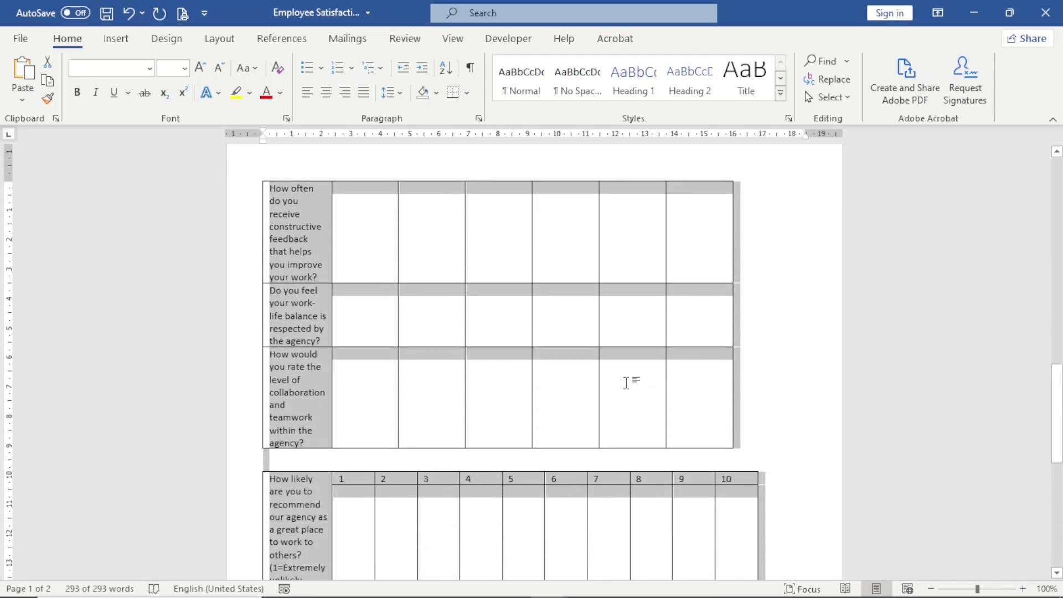
{"action": "scroll", "coordinate": [626, 382], "scroll_direction": "up", "scroll_amount": 4}
{"action": "scroll", "coordinate": [626, 382], "scroll_direction": "down", "scroll_amount": 2}
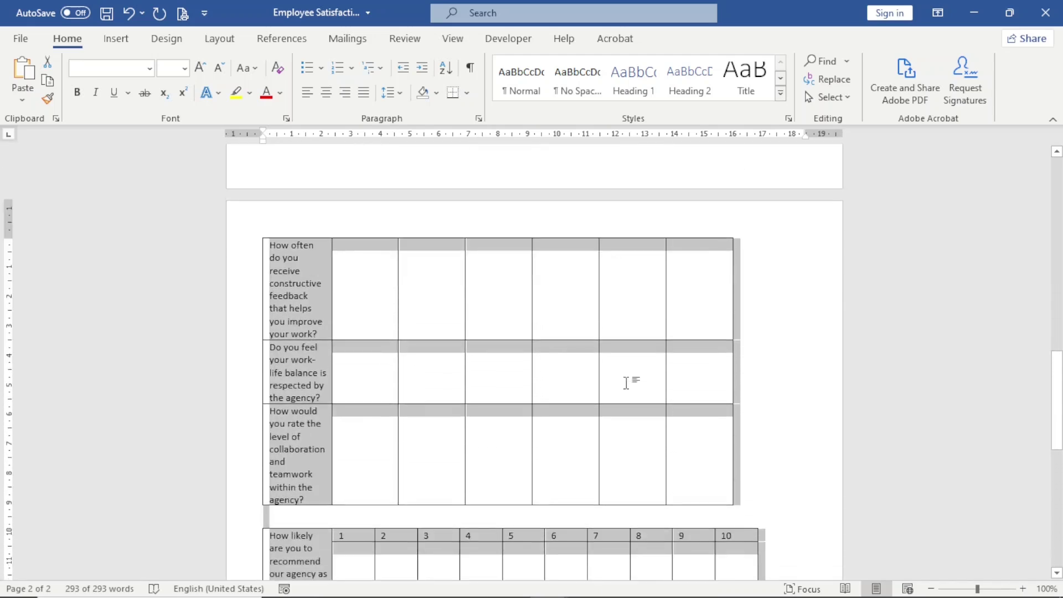
{"action": "scroll", "coordinate": [627, 383], "scroll_direction": "up", "scroll_amount": 9}
{"action": "scroll", "coordinate": [626, 382], "scroll_direction": "up", "scroll_amount": 1}
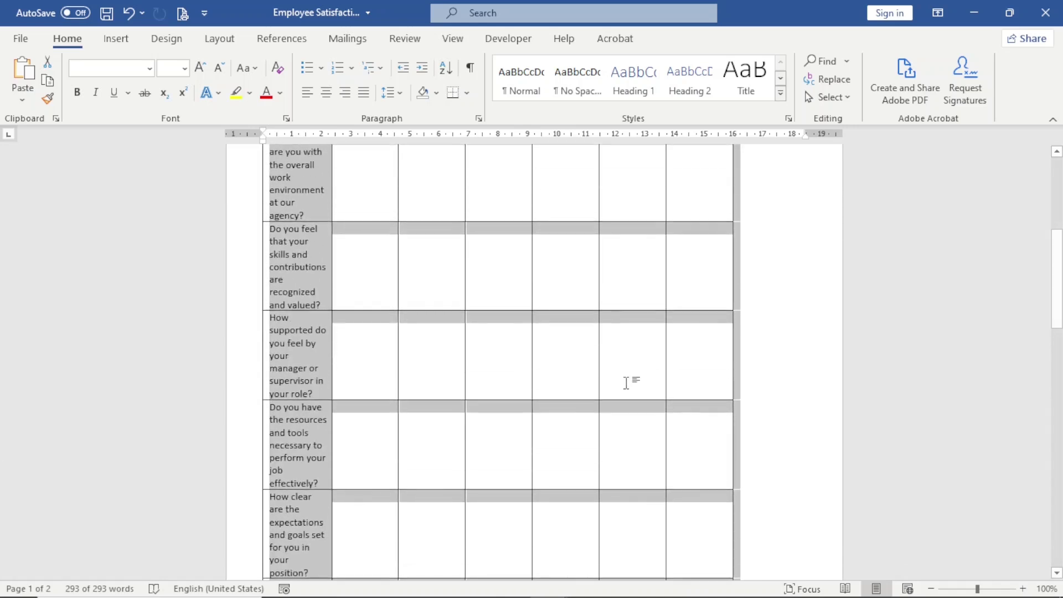
{"action": "scroll", "coordinate": [627, 382], "scroll_direction": "up", "scroll_amount": 10}
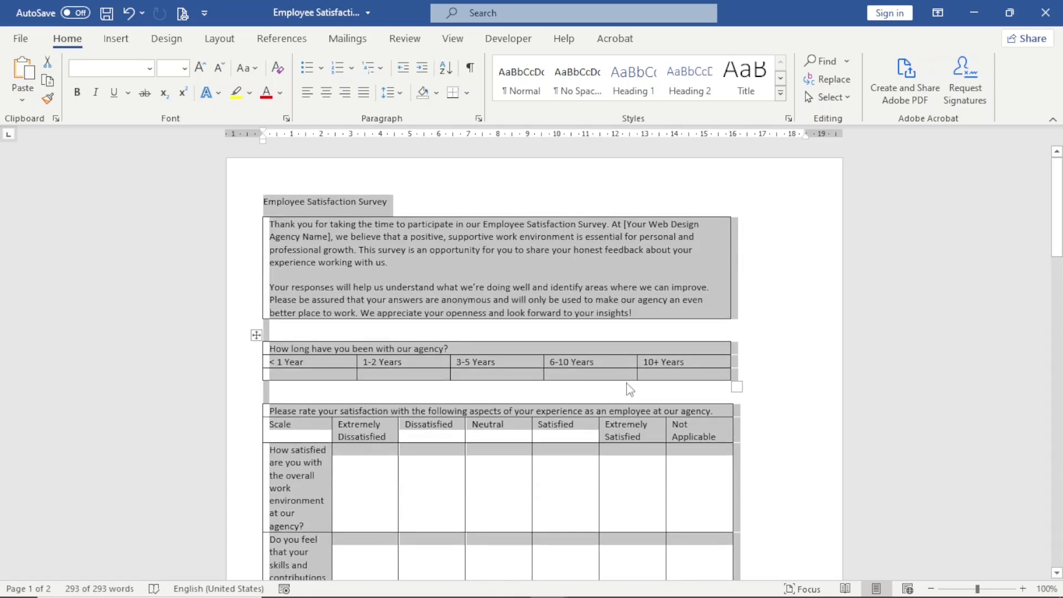
Step: Make the Employee Satisfaction Survey title bold, centered and grown to 12 pt
{"action": "left_click", "coordinate": [243, 204]}
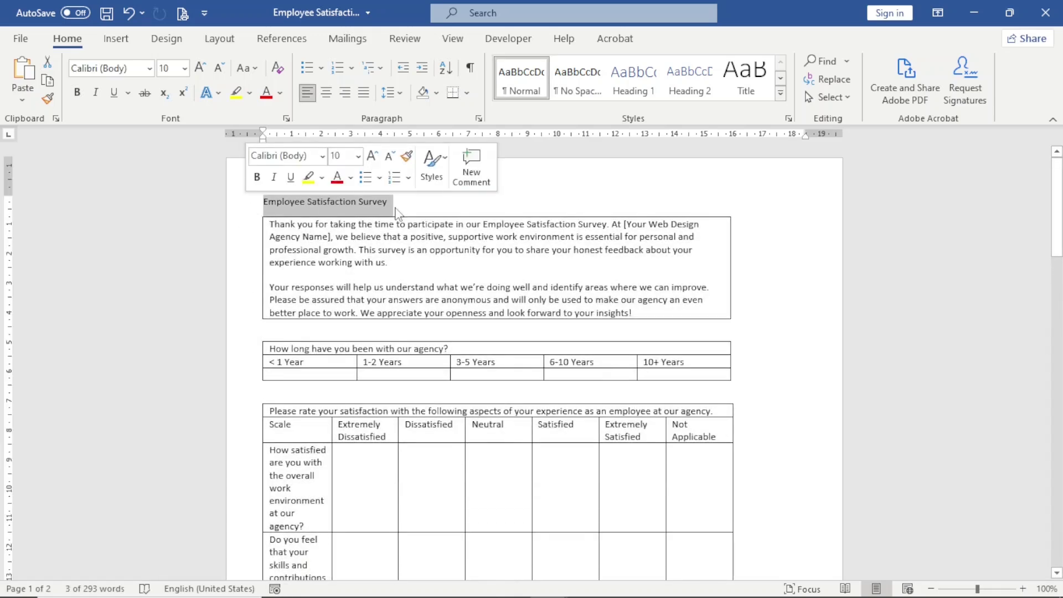
{"action": "left_click", "coordinate": [77, 92]}
{"action": "left_click", "coordinate": [325, 93]}
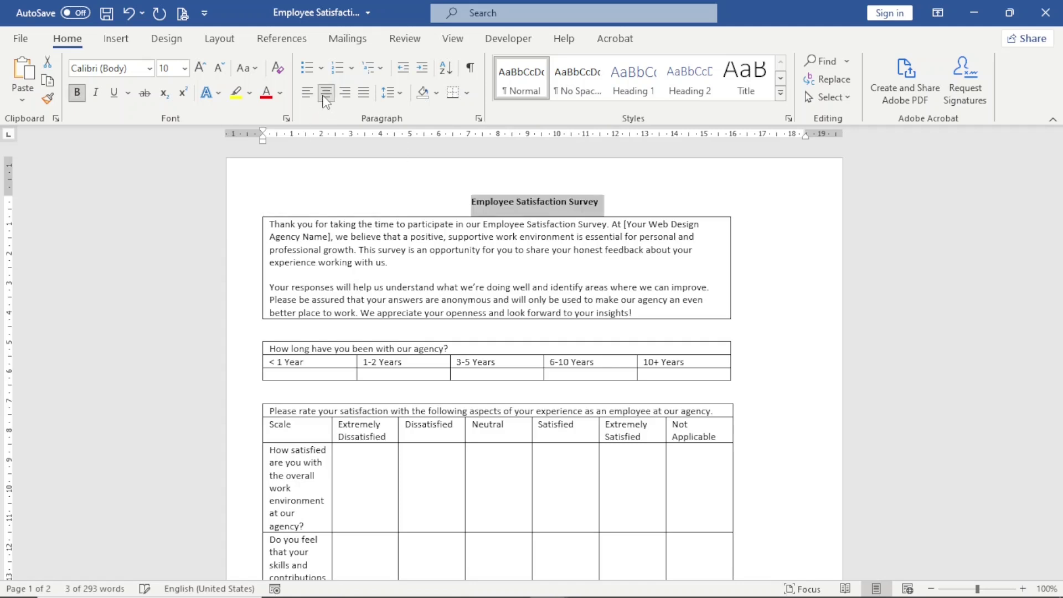
{"action": "left_click", "coordinate": [199, 68]}
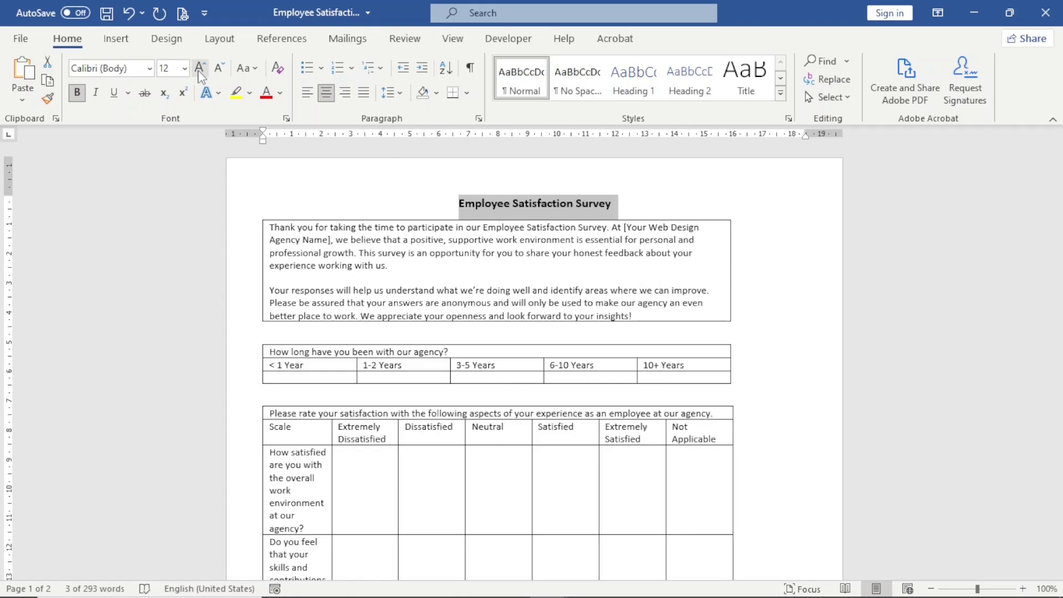
{"action": "left_click", "coordinate": [348, 256]}
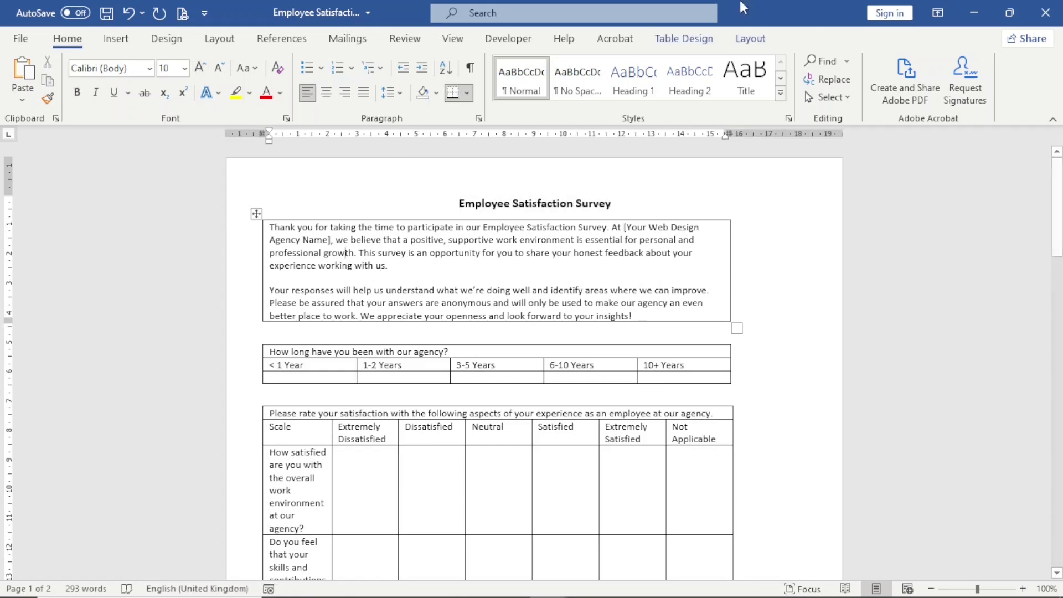
Step: AutoFit the intro table to contents and stretch the How long table to window width
{"action": "left_click", "coordinate": [746, 43]}
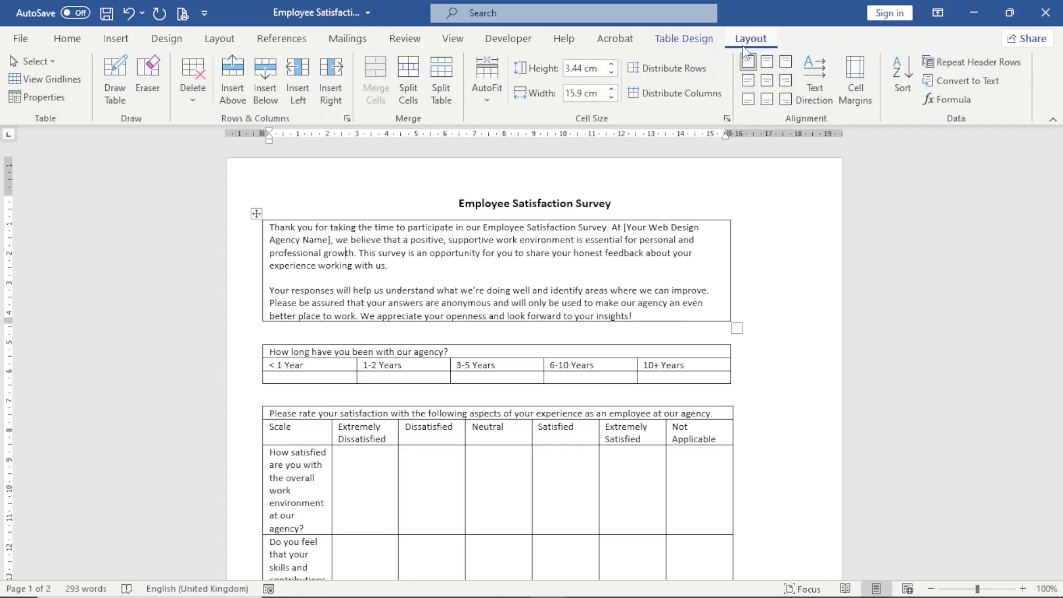
{"action": "left_click", "coordinate": [485, 93]}
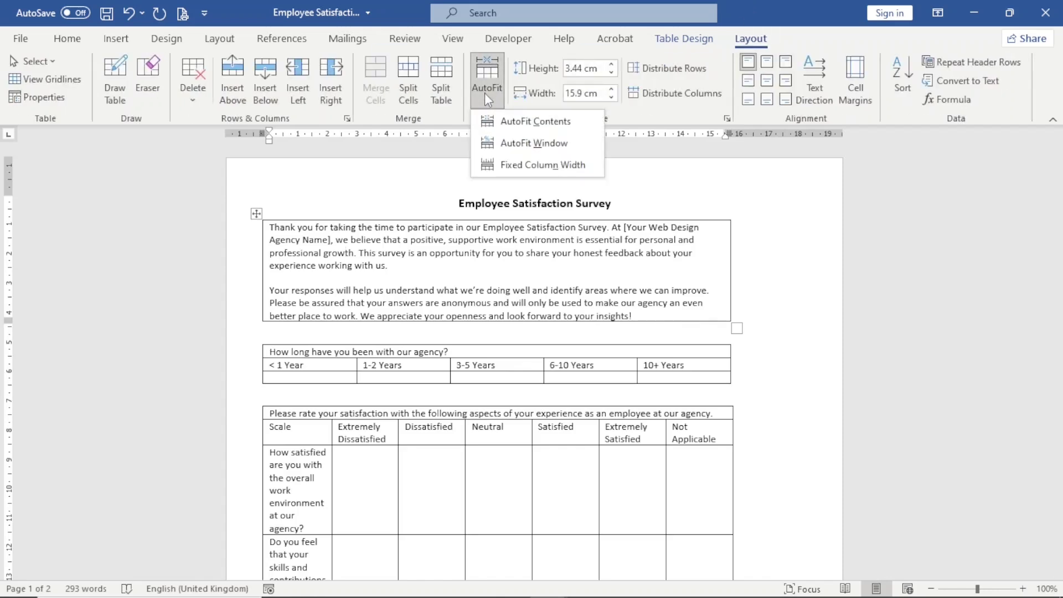
{"action": "left_click", "coordinate": [529, 122]}
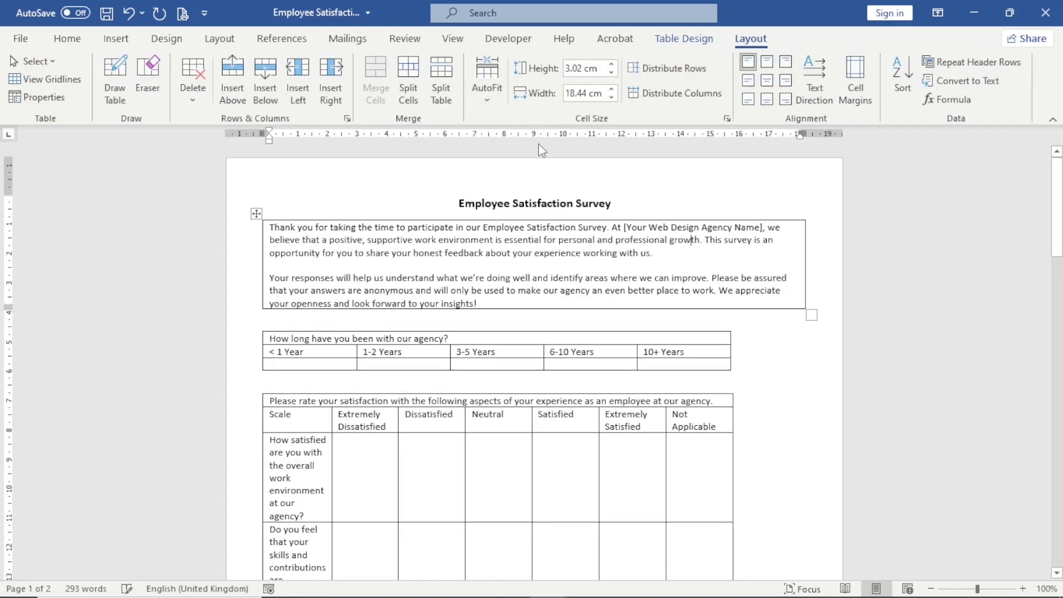
{"action": "left_click", "coordinate": [311, 340]}
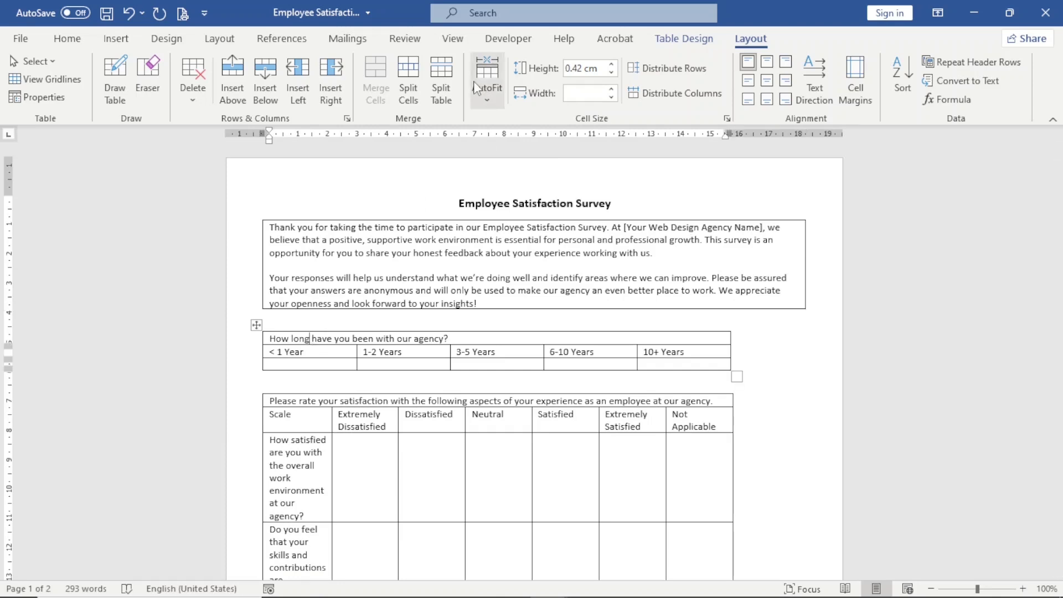
{"action": "left_click", "coordinate": [490, 92]}
{"action": "left_click", "coordinate": [521, 142]}
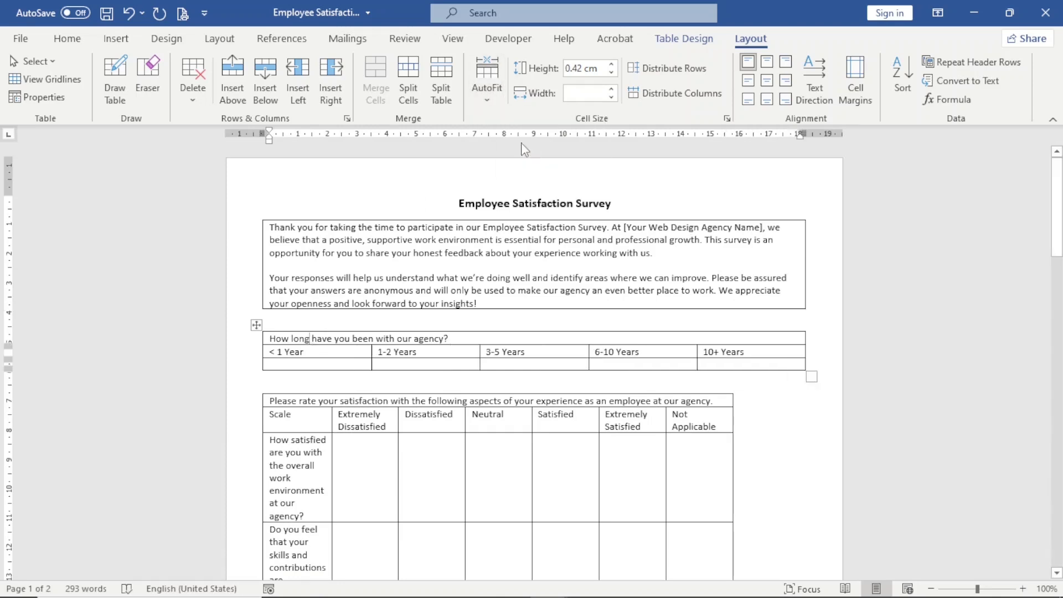
Step: Stretch the satisfaction rating table to the full page width with AutoFit Window
{"action": "left_click", "coordinate": [387, 441]}
{"action": "left_click", "coordinate": [488, 92]}
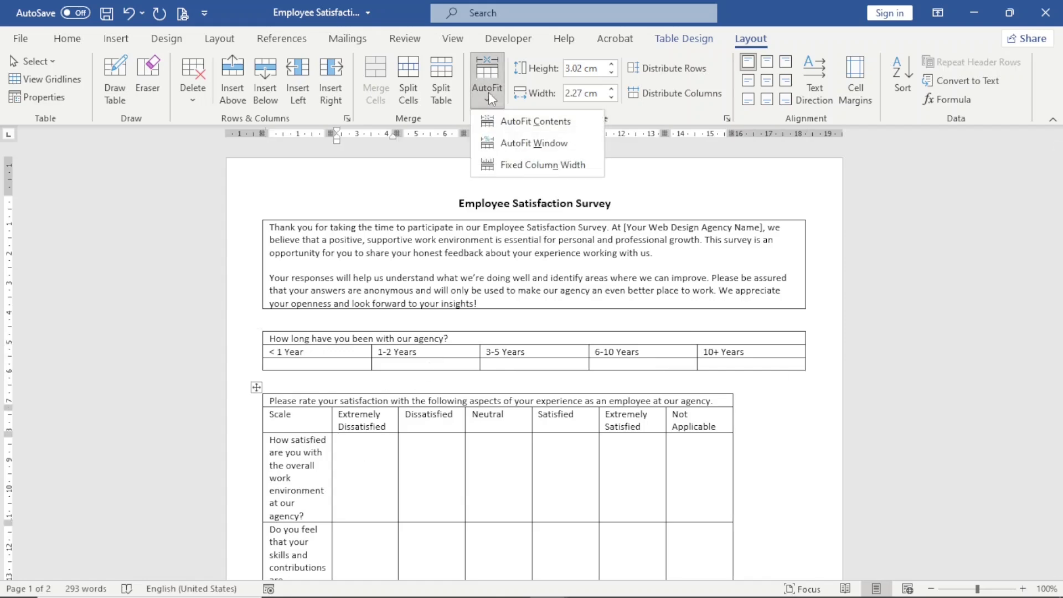
{"action": "left_click", "coordinate": [512, 143]}
{"action": "scroll", "coordinate": [520, 316], "scroll_direction": "down", "scroll_amount": 10}
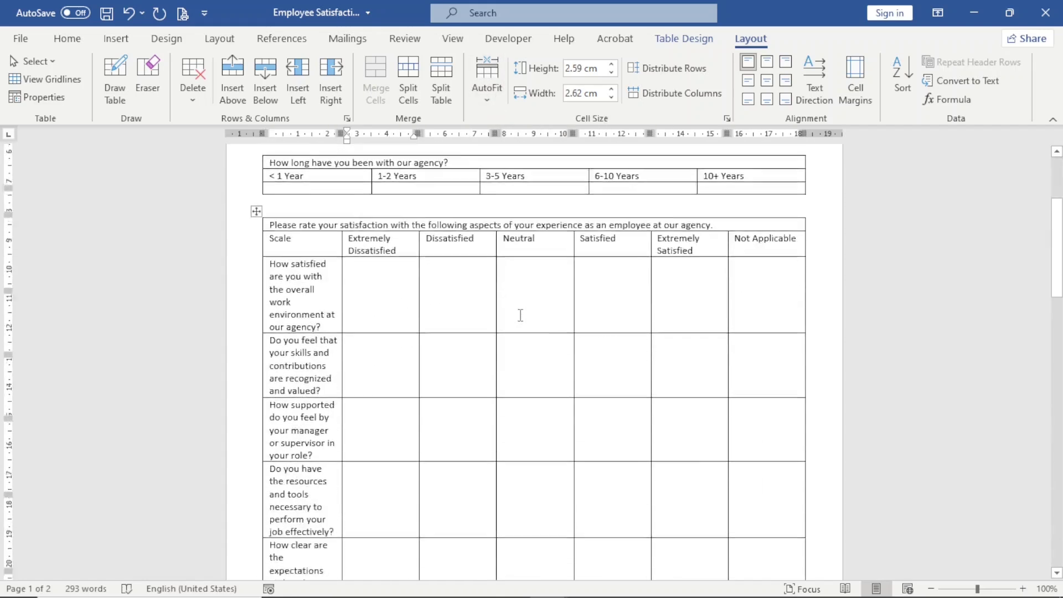
{"action": "scroll", "coordinate": [521, 315], "scroll_direction": "down", "scroll_amount": 7}
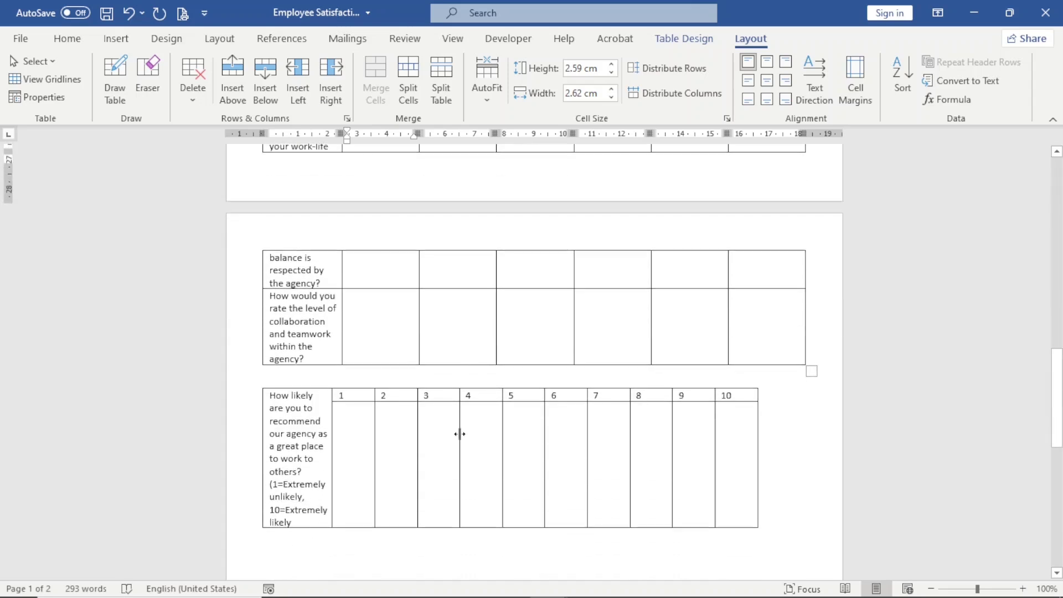
Step: Stretch the 1–10 recommendation table to full page width with AutoFit Window
{"action": "left_click", "coordinate": [459, 449]}
{"action": "left_click", "coordinate": [477, 441]}
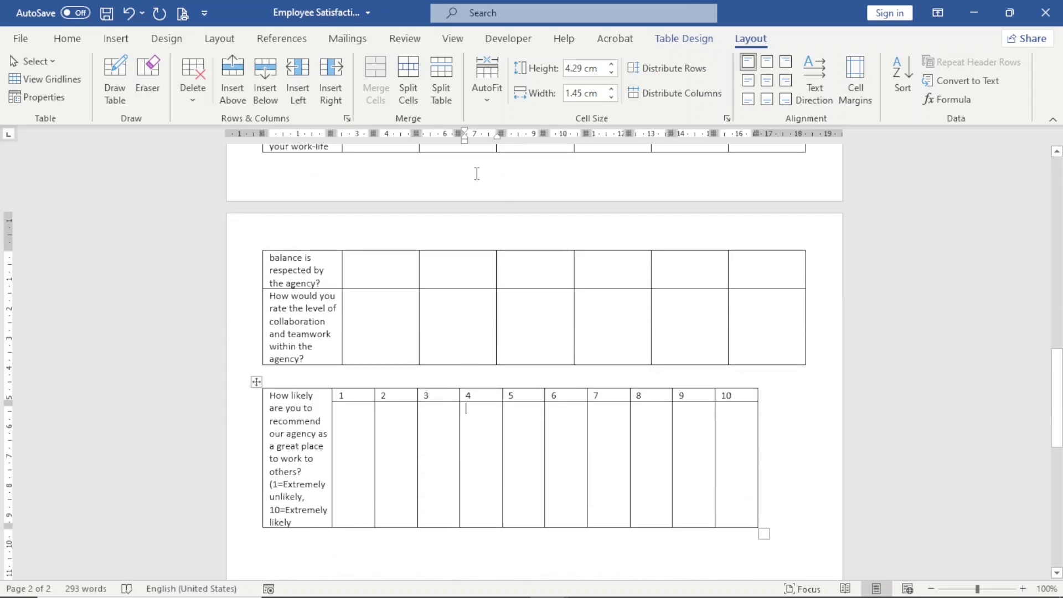
{"action": "left_click", "coordinate": [490, 86]}
{"action": "left_click", "coordinate": [512, 142]}
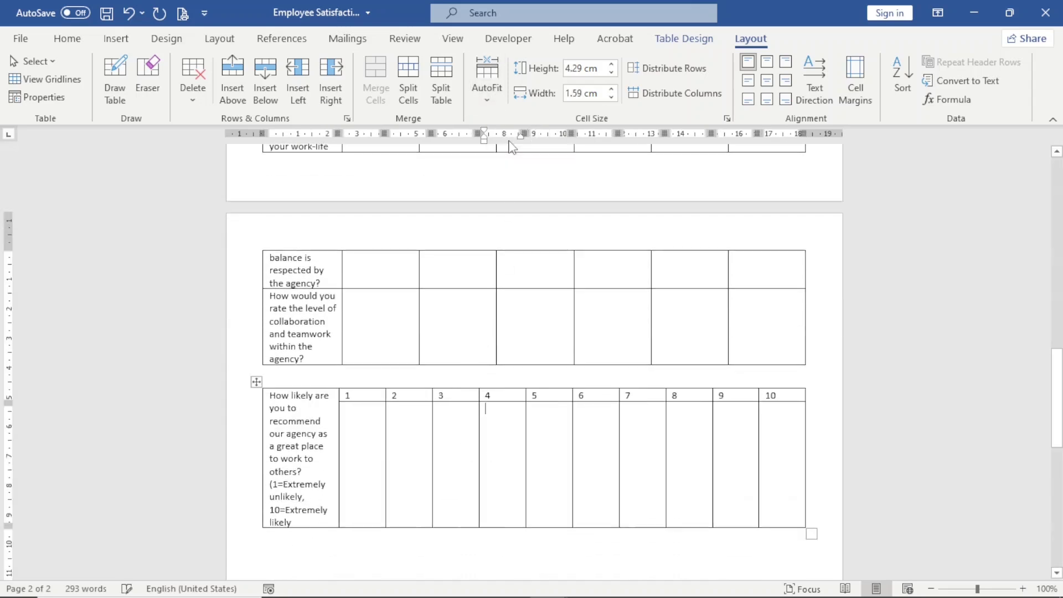
{"action": "scroll", "coordinate": [565, 337], "scroll_direction": "up", "scroll_amount": 10}
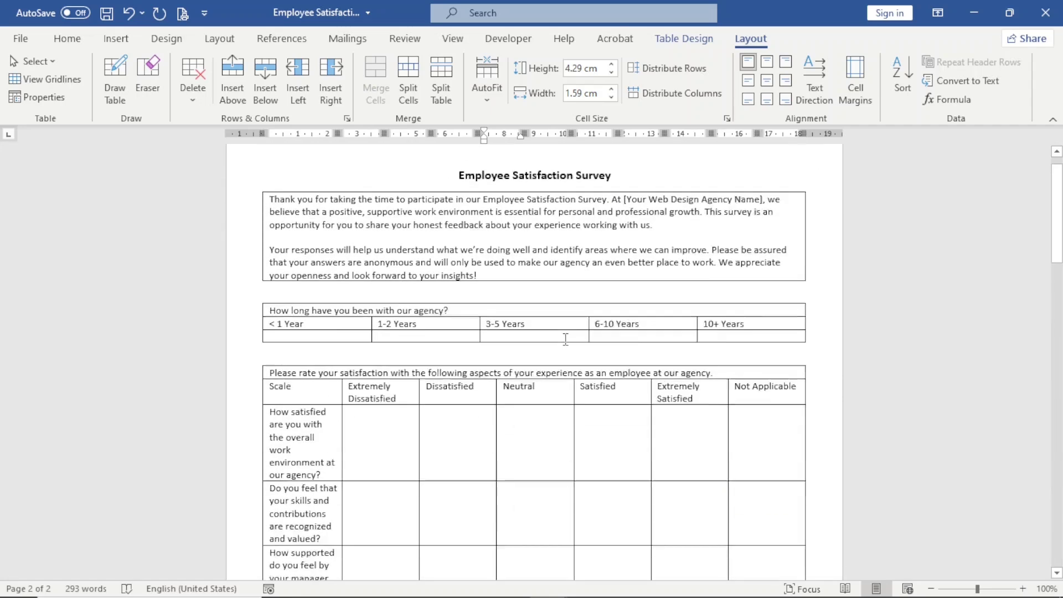
{"action": "left_click", "coordinate": [278, 364]}
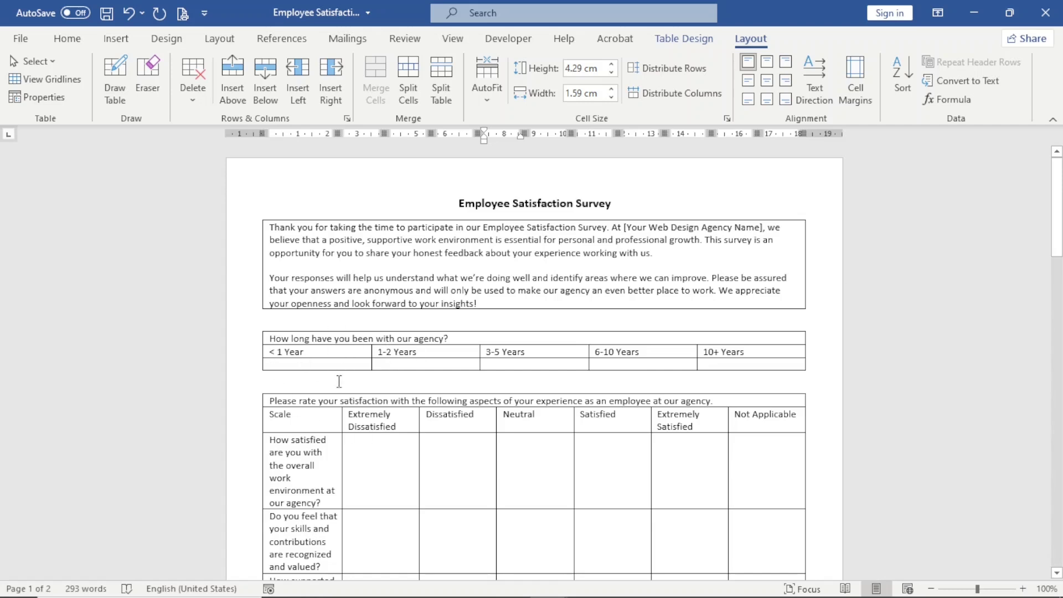
{"action": "left_click", "coordinate": [306, 339]}
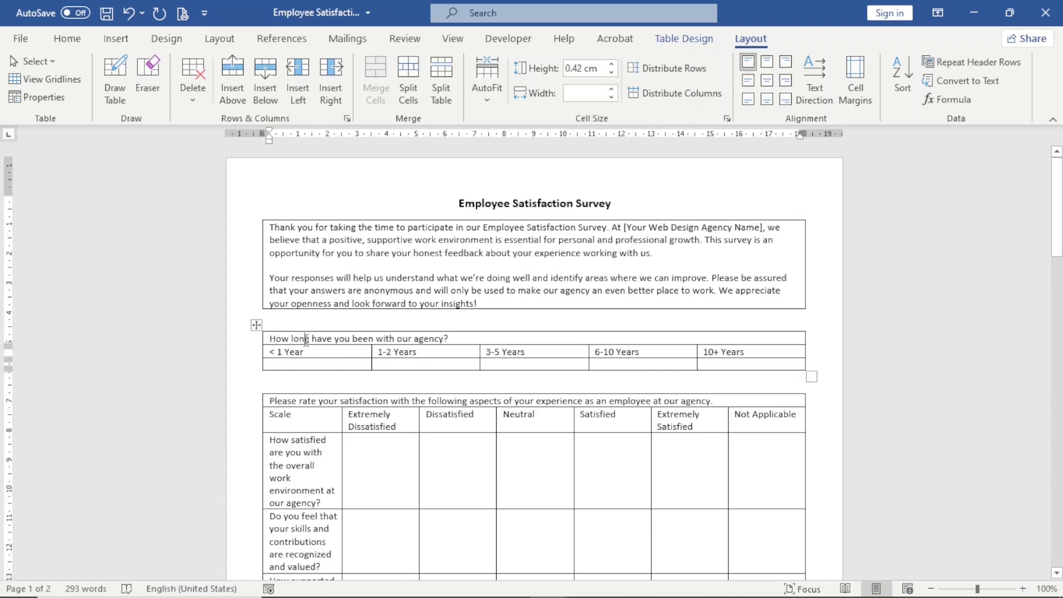
Step: Shade the tenure question row light orange and the year-labels row dark red
{"action": "left_click", "coordinate": [688, 43]}
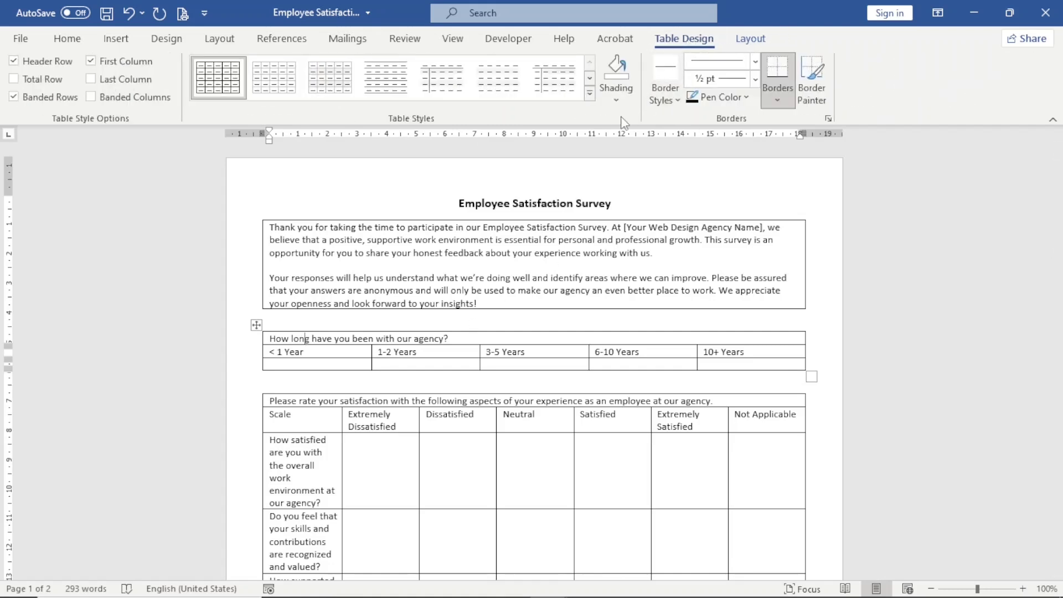
{"action": "left_click", "coordinate": [617, 101]}
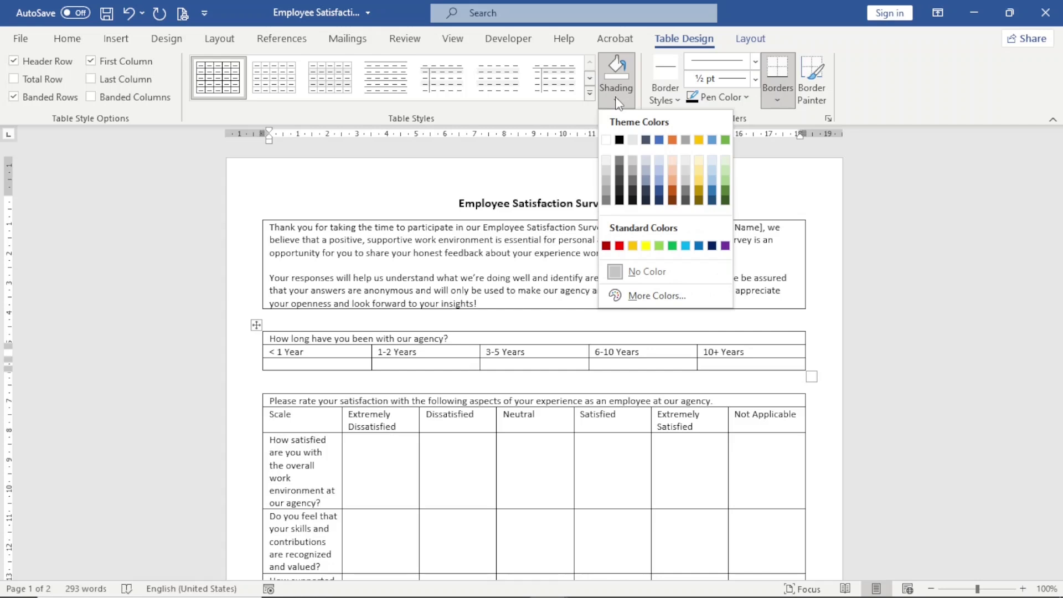
{"action": "left_click", "coordinate": [673, 161]}
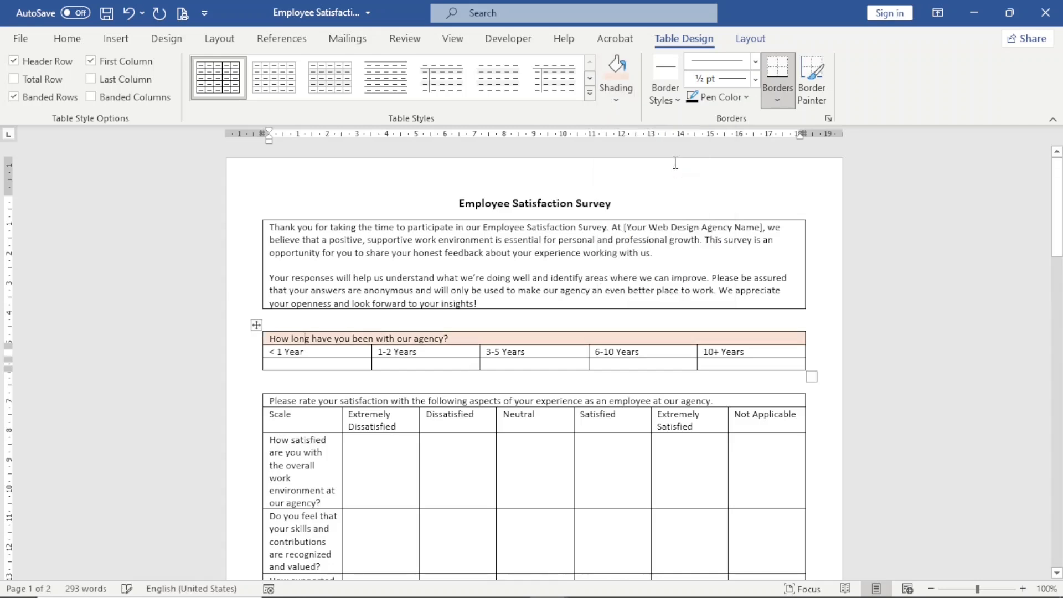
{"action": "left_click_drag", "start_coordinate": [273, 351], "coordinate": [745, 357]}
{"action": "left_click", "coordinate": [616, 100]}
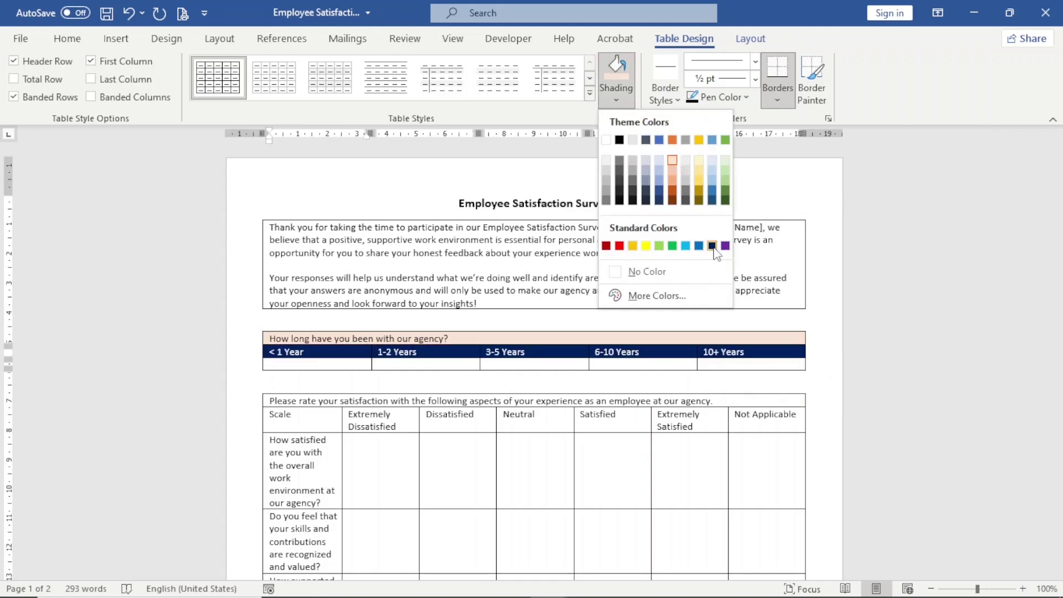
{"action": "left_click", "coordinate": [606, 245]}
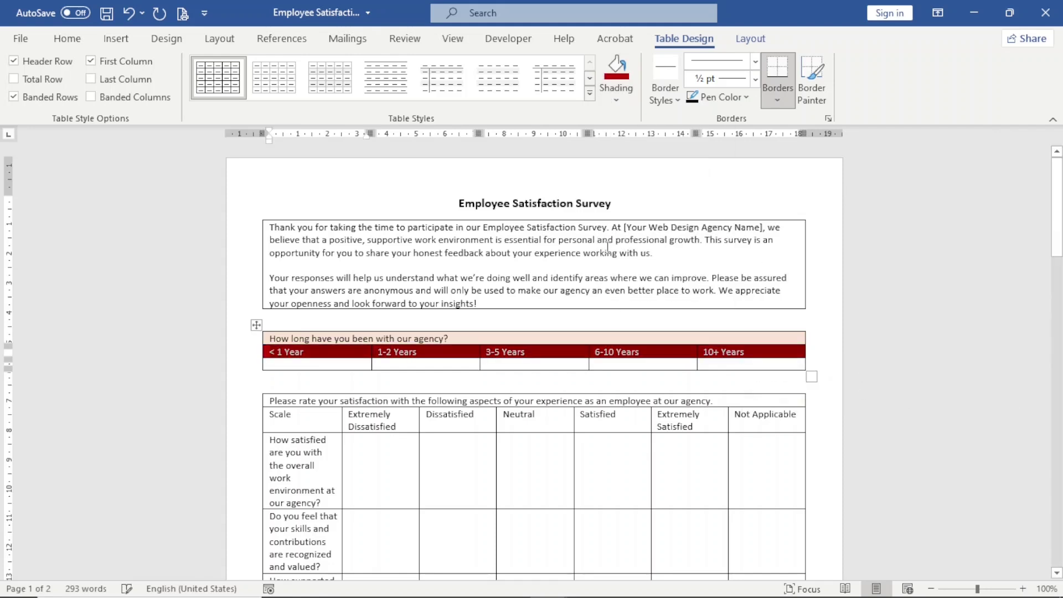
{"action": "left_click", "coordinate": [754, 42]}
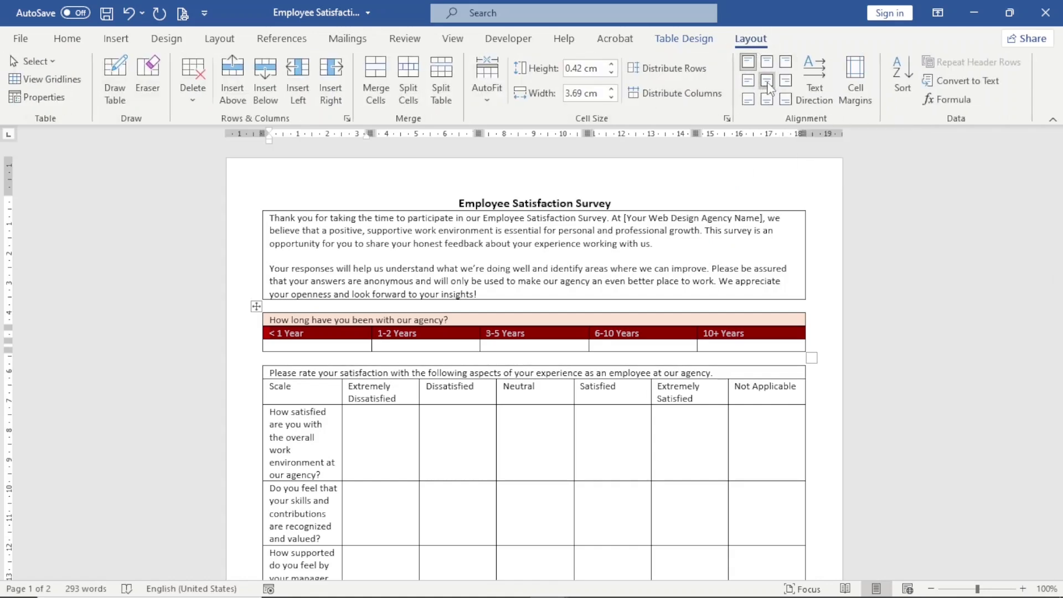
Step: Center the tenure table's year labels and the empty answer row below them
{"action": "left_click", "coordinate": [768, 82]}
{"action": "left_click_drag", "start_coordinate": [315, 343], "coordinate": [714, 346]}
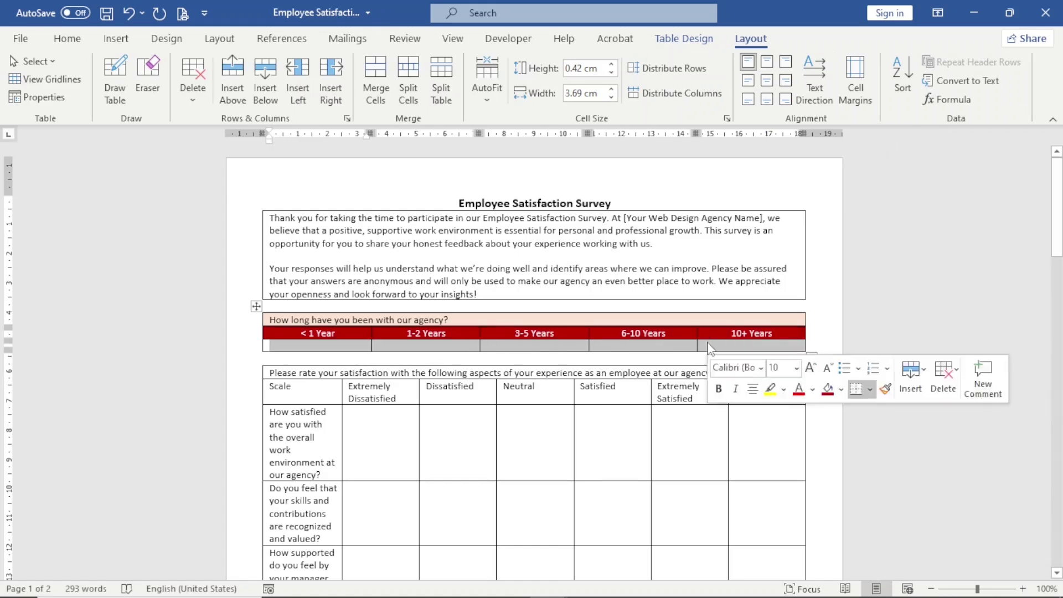
{"action": "left_click", "coordinate": [768, 82]}
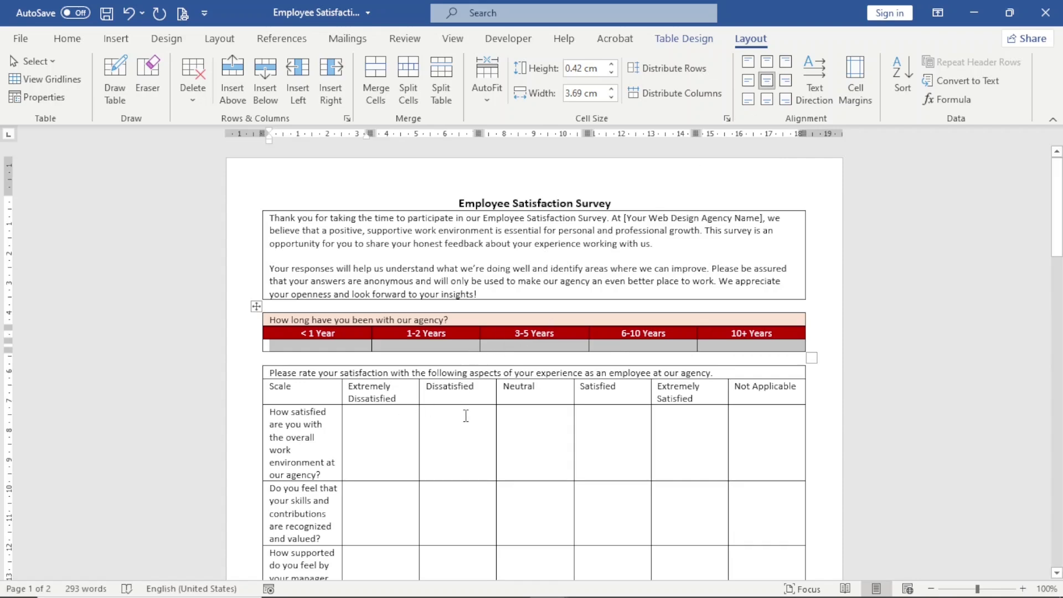
{"action": "scroll", "coordinate": [466, 415], "scroll_direction": "down", "scroll_amount": 10}
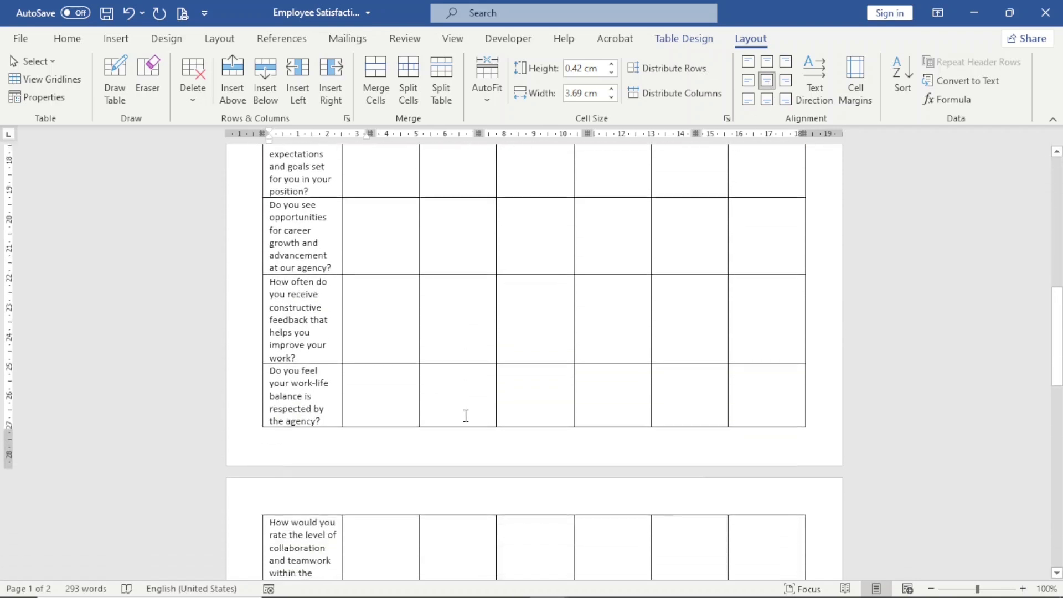
{"action": "scroll", "coordinate": [466, 415], "scroll_direction": "up", "scroll_amount": 10}
{"action": "scroll", "coordinate": [466, 416], "scroll_direction": "down", "scroll_amount": 10}
{"action": "scroll", "coordinate": [466, 416], "scroll_direction": "up", "scroll_amount": 10}
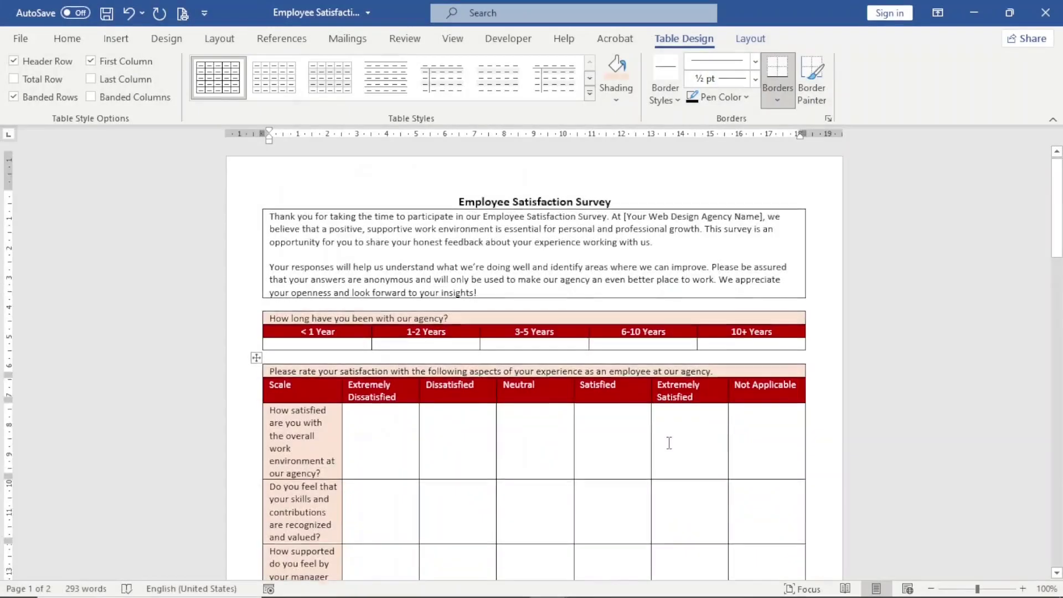
{"action": "scroll", "coordinate": [669, 442], "scroll_direction": "down", "scroll_amount": 10}
{"action": "scroll", "coordinate": [668, 443], "scroll_direction": "up", "scroll_amount": 10}
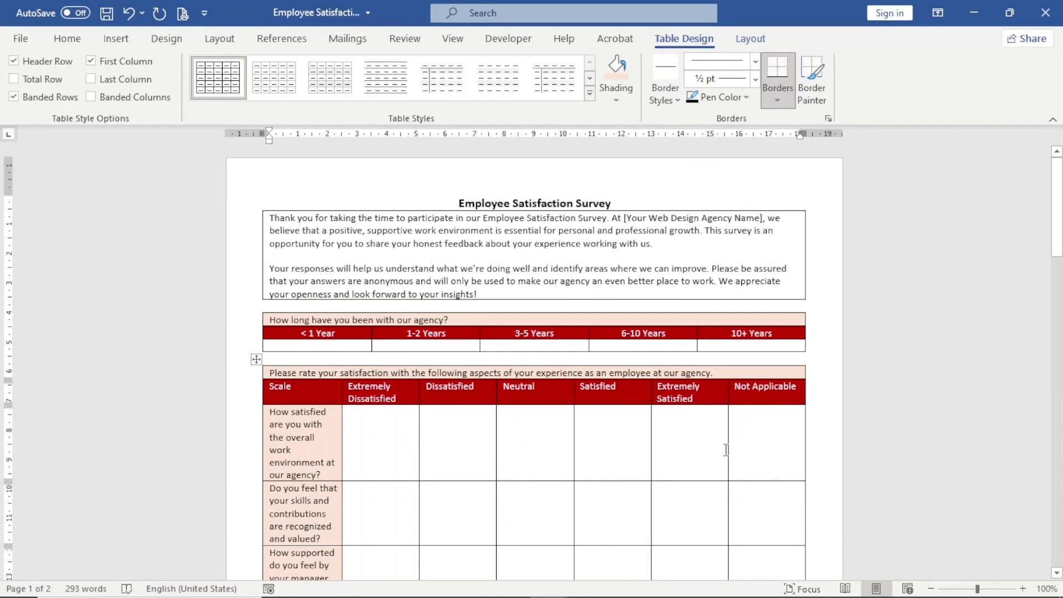
Step: Widen the satisfaction table's question column and select the question cells
{"action": "left_click_drag", "start_coordinate": [727, 449], "coordinate": [697, 448]}
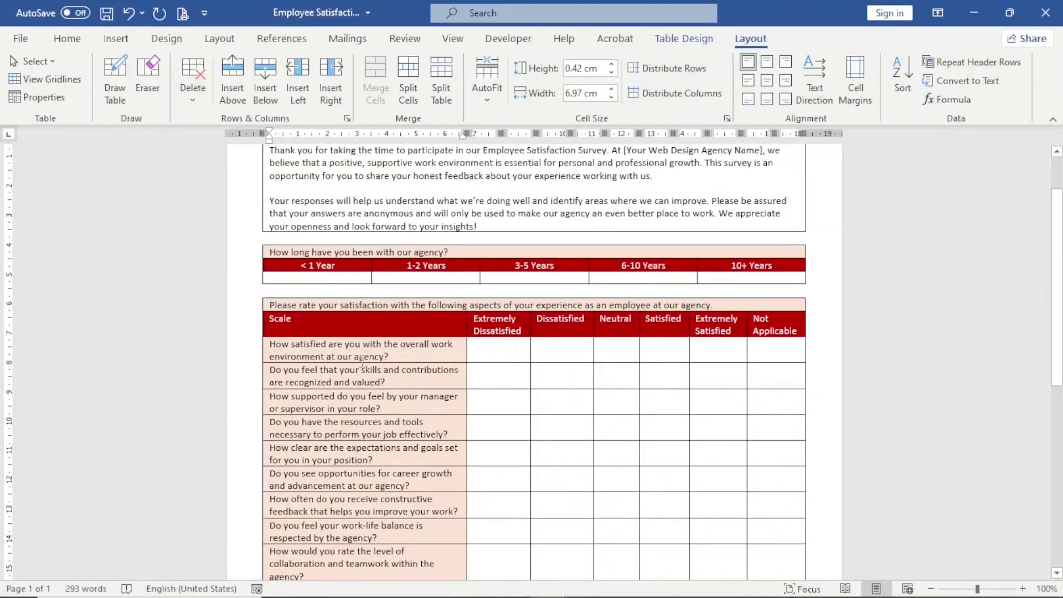
{"action": "left_click_drag", "start_coordinate": [329, 351], "coordinate": [333, 577]}
{"action": "scroll", "coordinate": [532, 360], "scroll_direction": "down", "scroll_amount": 3}
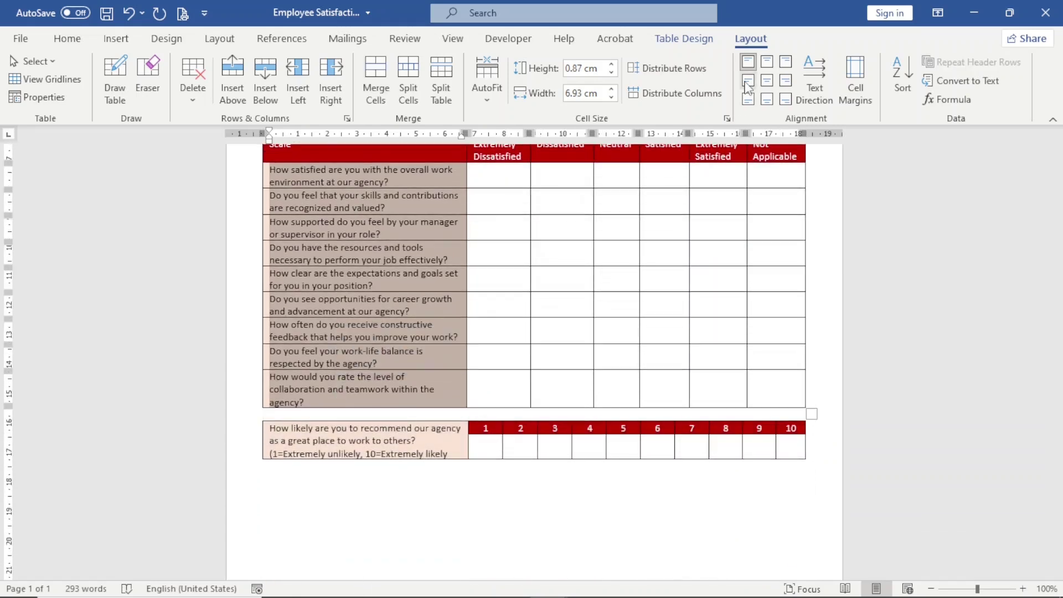
Step: Align questions center-left, center the satisfaction answer cells, and set their rows to 1.5 cm
{"action": "left_click", "coordinate": [747, 82]}
{"action": "mouse_move", "coordinate": [506, 174]}
{"action": "left_mouse_down"}
{"action": "mouse_move", "coordinate": [754, 261]}
{"action": "mouse_move", "coordinate": [777, 394]}
{"action": "left_mouse_up"}
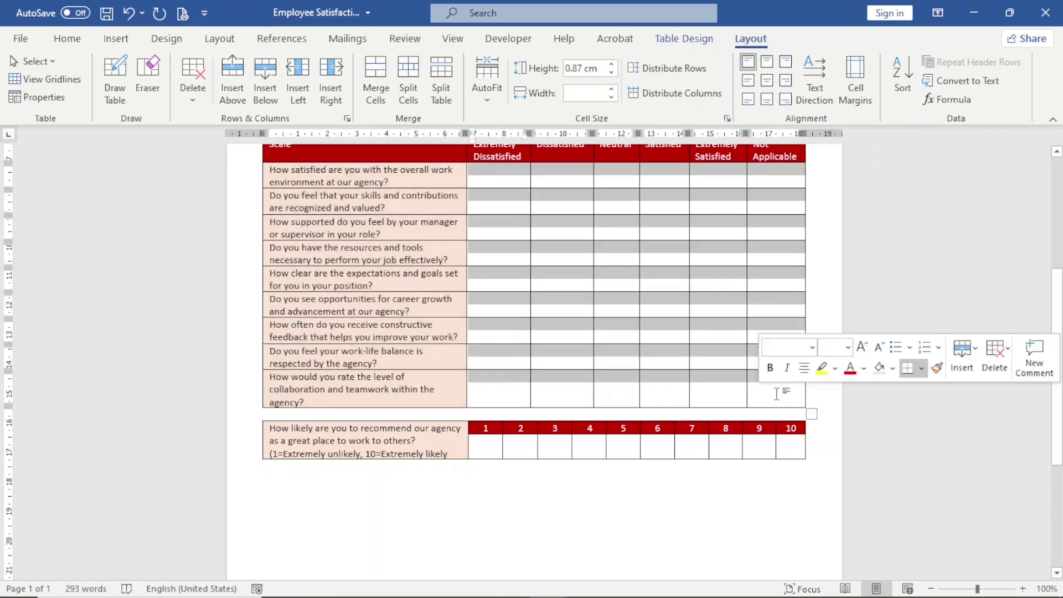
{"action": "left_click", "coordinate": [767, 82]}
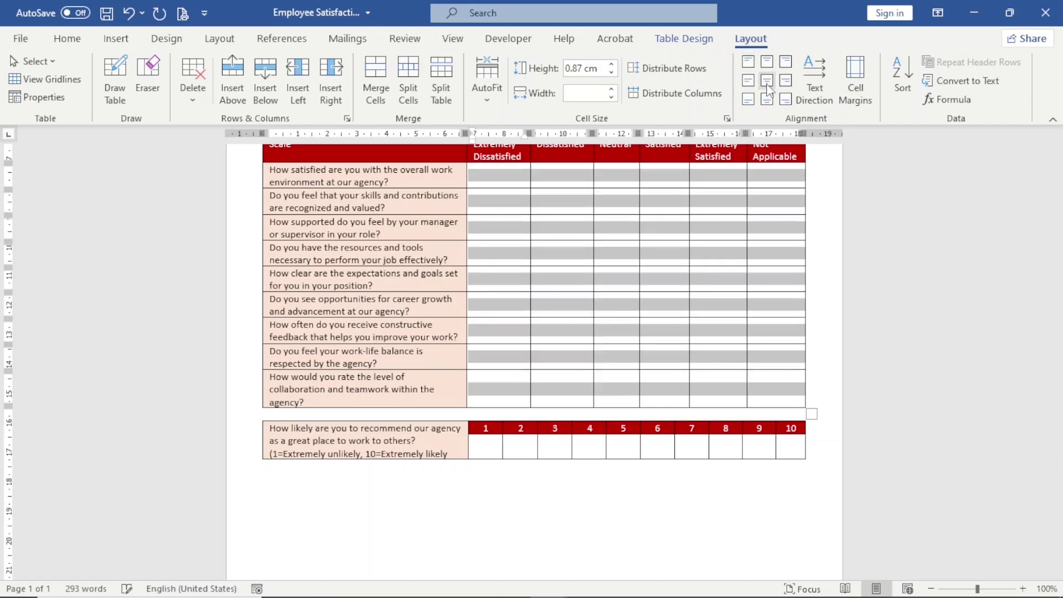
{"action": "scroll", "coordinate": [531, 333], "scroll_direction": "up", "scroll_amount": 3}
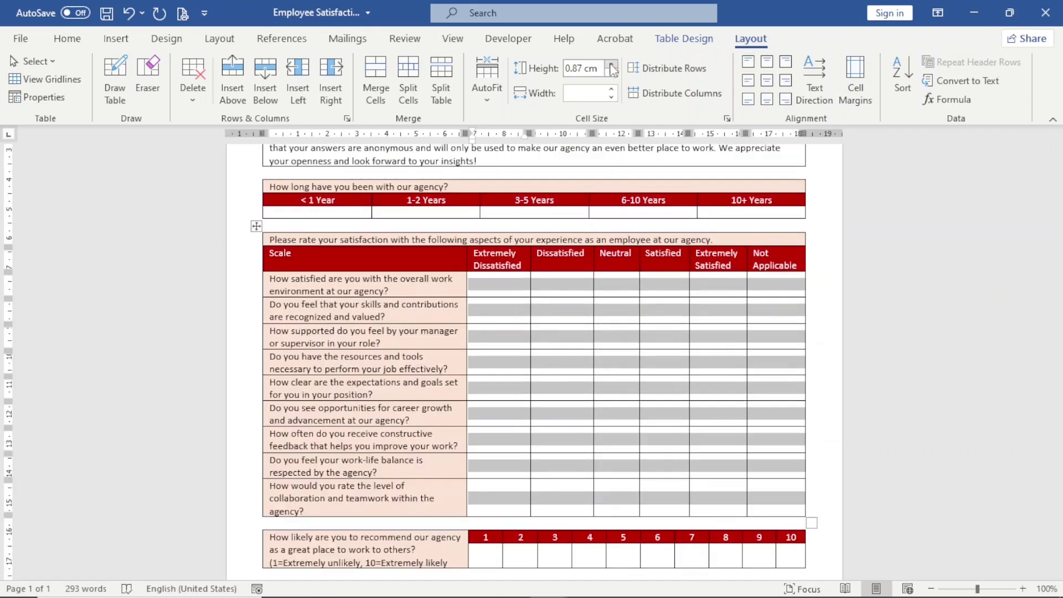
{"action": "left_click", "coordinate": [611, 64]}
{"action": "left_click", "coordinate": [612, 65]}
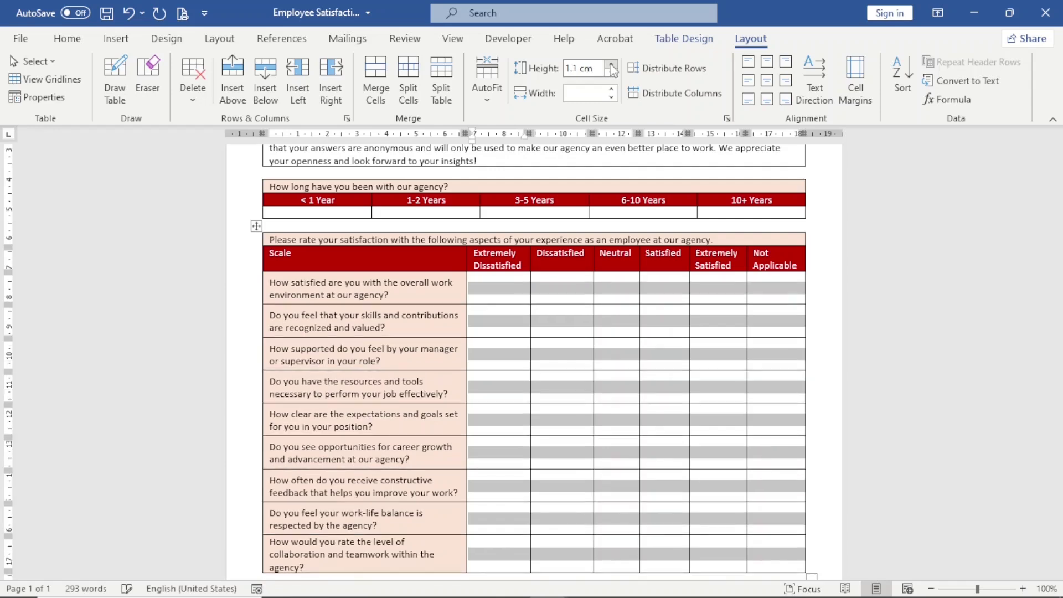
{"action": "left_click", "coordinate": [611, 64]}
{"action": "left_click", "coordinate": [612, 65]}
{"action": "left_click", "coordinate": [612, 65]}
{"action": "left_click", "coordinate": [611, 64]}
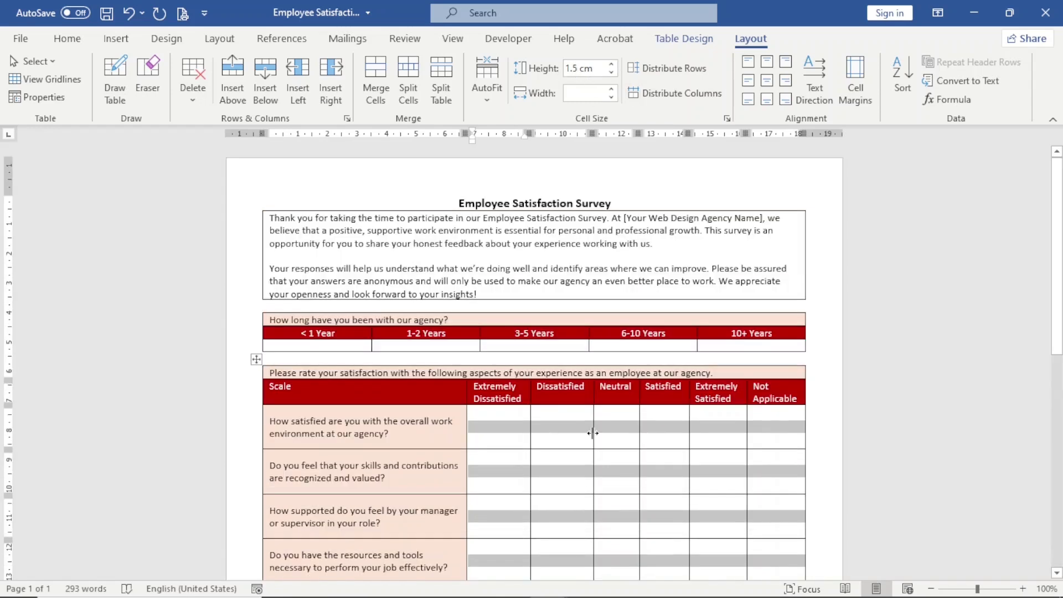
{"action": "scroll", "coordinate": [385, 477], "scroll_direction": "down", "scroll_amount": 5}
Step: Center the ten recommendation rating cells and make that row taller, about 1.2 cm
{"action": "left_click", "coordinate": [365, 458]}
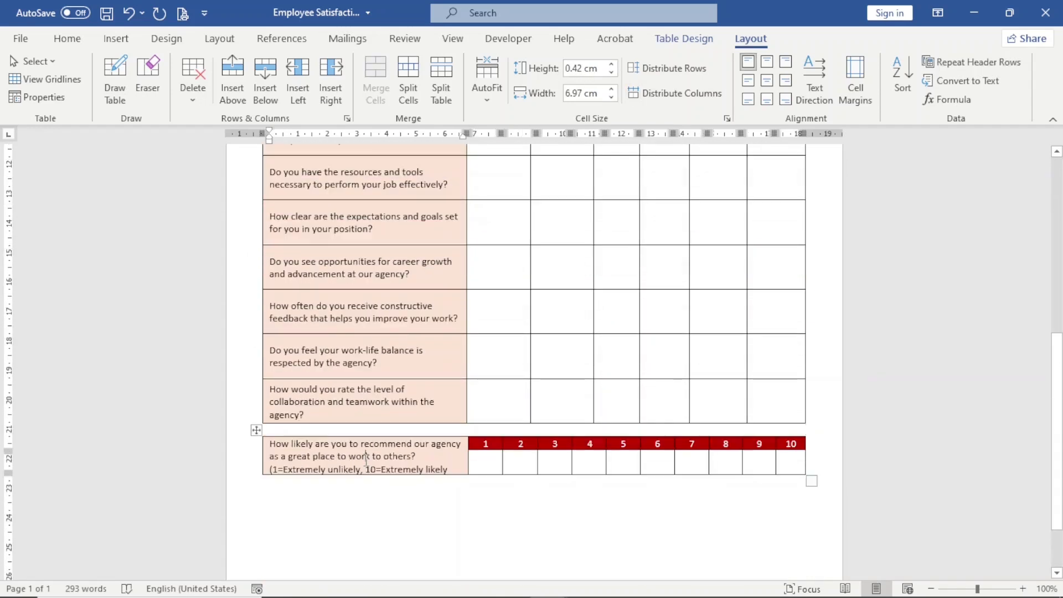
{"action": "left_click", "coordinate": [748, 80]}
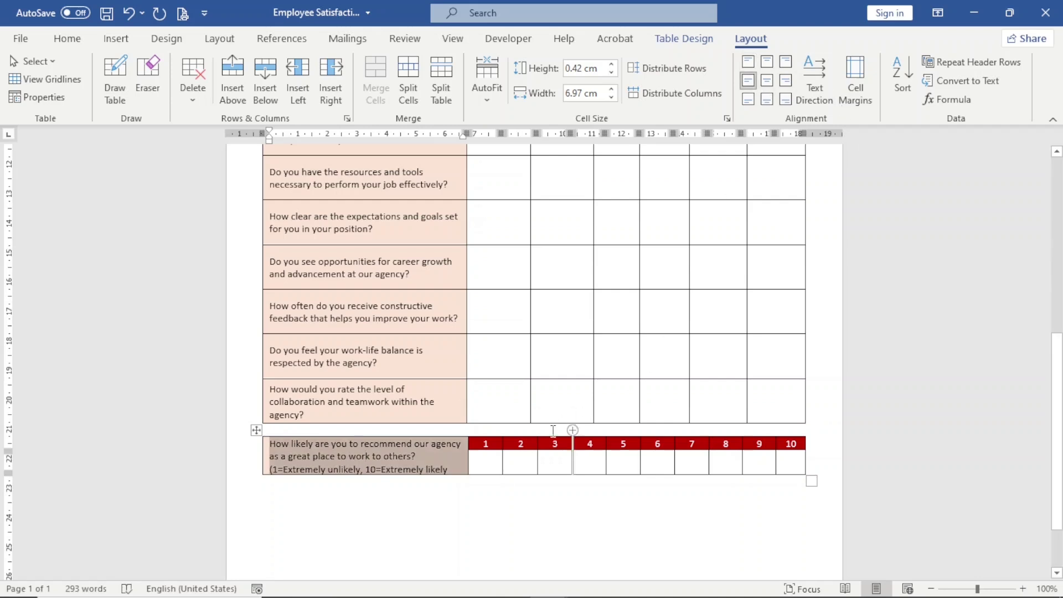
{"action": "mouse_move", "coordinate": [492, 466]}
{"action": "left_mouse_down"}
{"action": "mouse_move", "coordinate": [802, 449]}
{"action": "mouse_move", "coordinate": [802, 457]}
{"action": "left_mouse_up"}
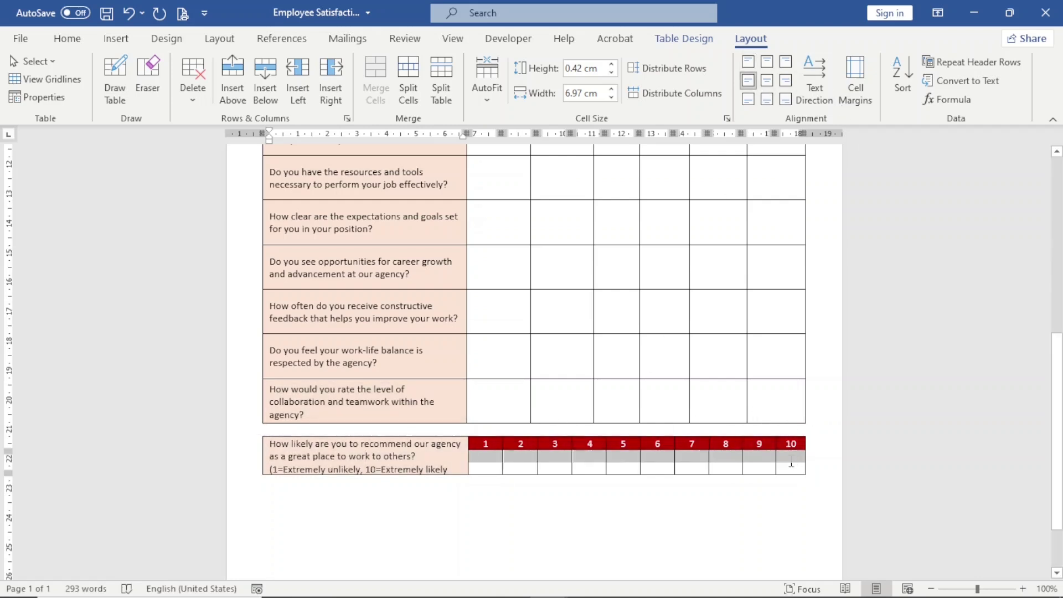
{"action": "left_click", "coordinate": [767, 81]}
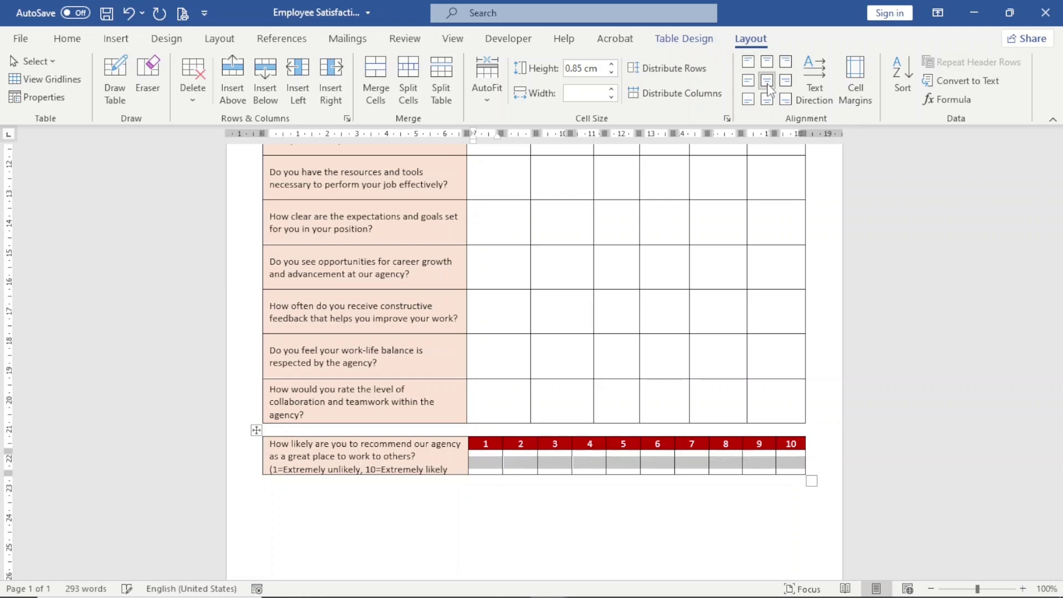
{"action": "left_click", "coordinate": [611, 64]}
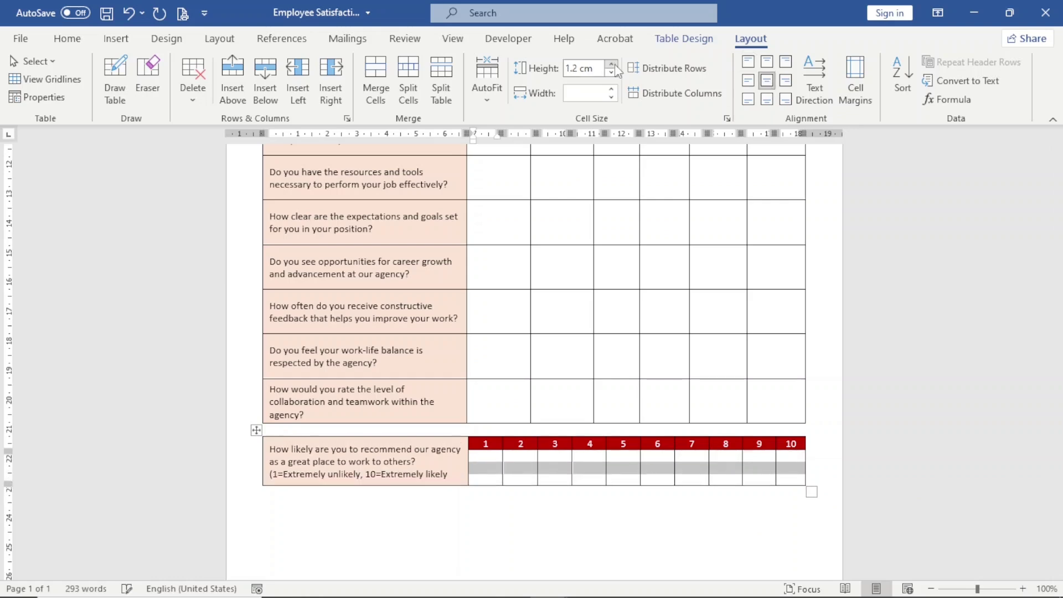
{"action": "scroll", "coordinate": [734, 473], "scroll_direction": "up", "scroll_amount": 10}
{"action": "left_click", "coordinate": [733, 473]}
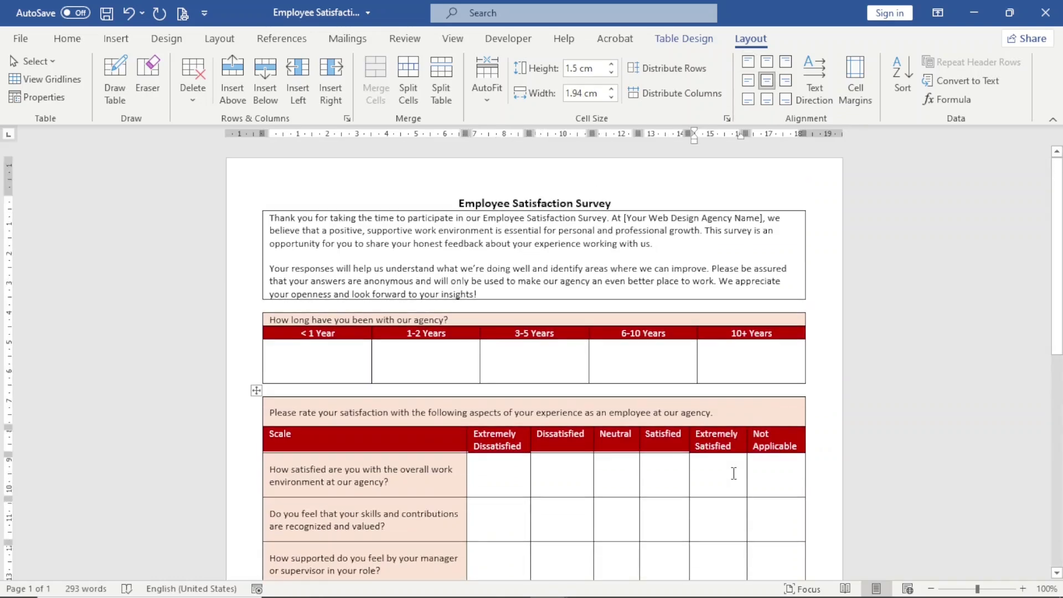
Step: Grow the Employee Satisfaction Survey title to 20 pt
{"action": "triple_click", "coordinate": [558, 206]}
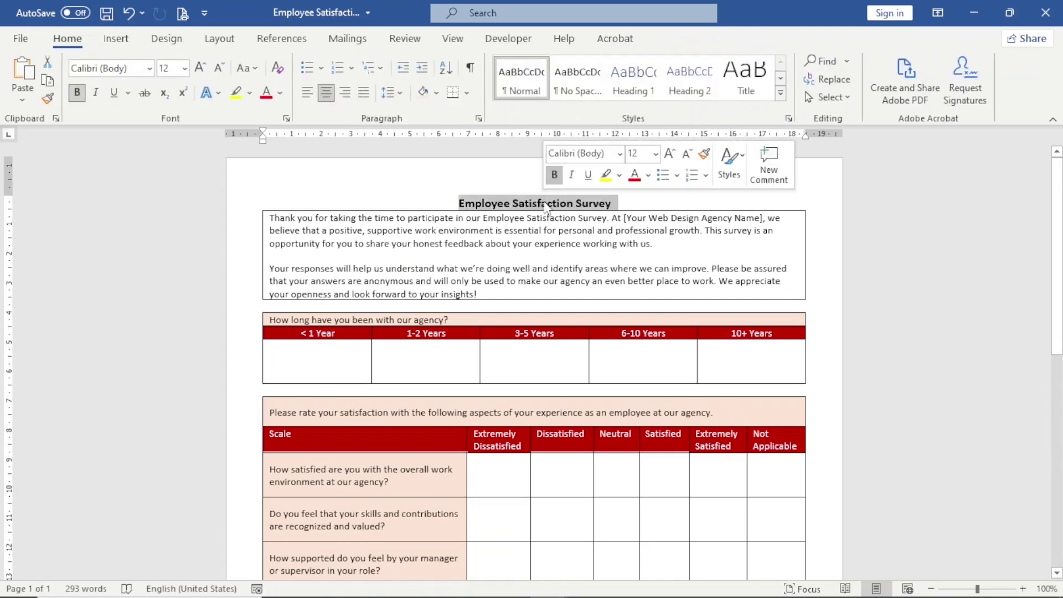
{"action": "left_click", "coordinate": [203, 71]}
{"action": "left_click", "coordinate": [203, 71]}
{"action": "left_click", "coordinate": [202, 72]}
{"action": "left_click", "coordinate": [202, 72]}
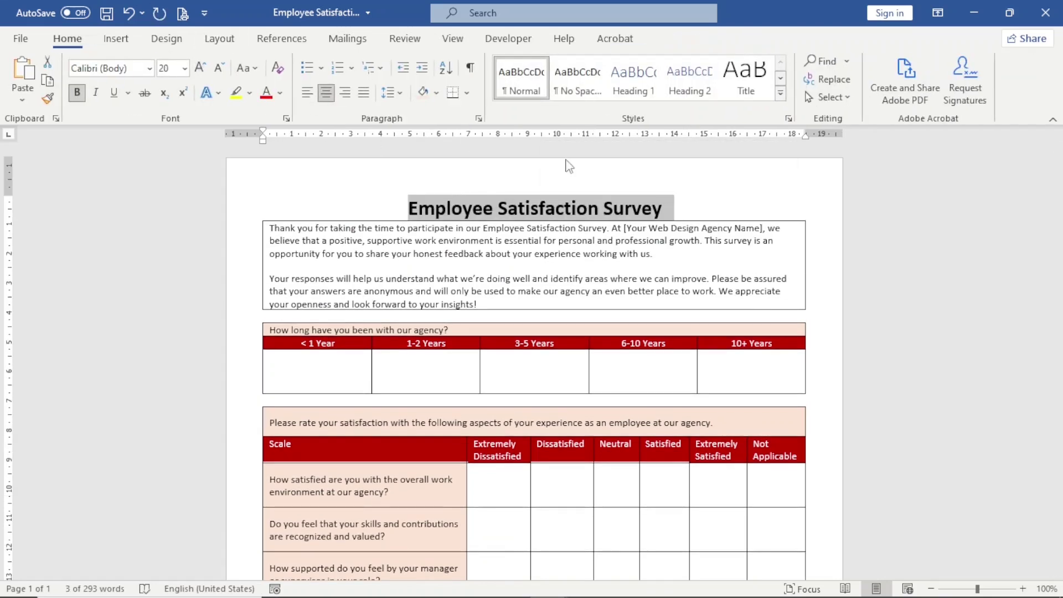
{"action": "left_click", "coordinate": [682, 215]}
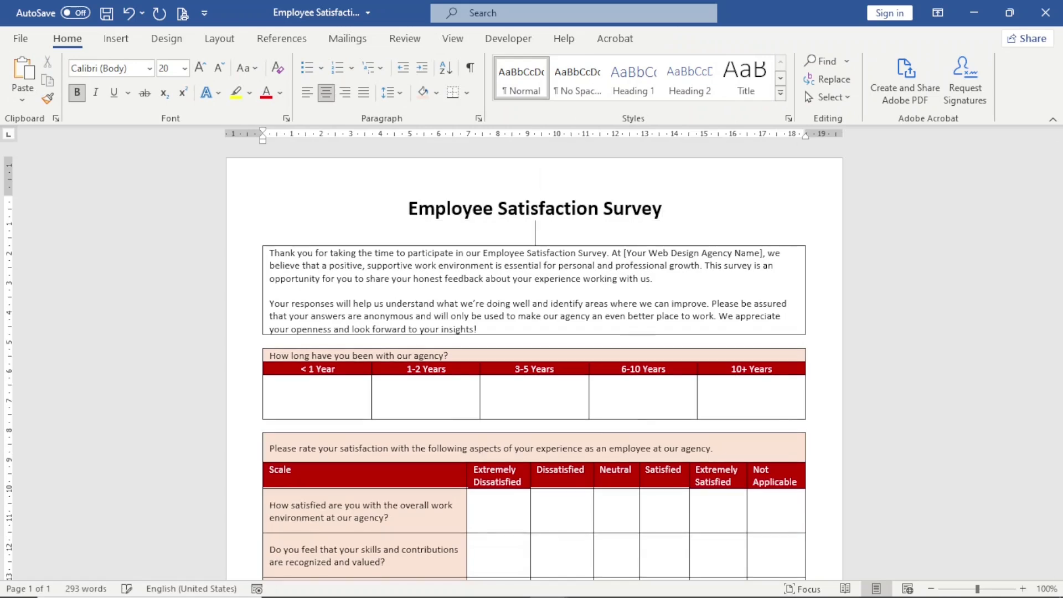
{"action": "scroll", "coordinate": [653, 292], "scroll_direction": "down", "scroll_amount": 8}
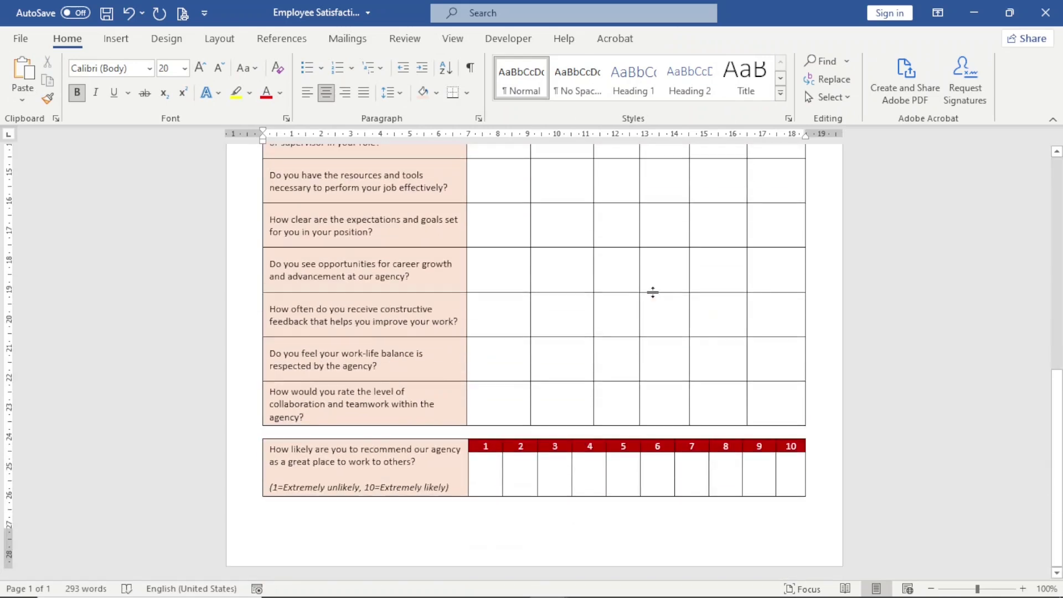
{"action": "scroll", "coordinate": [653, 292], "scroll_direction": "up", "scroll_amount": 9}
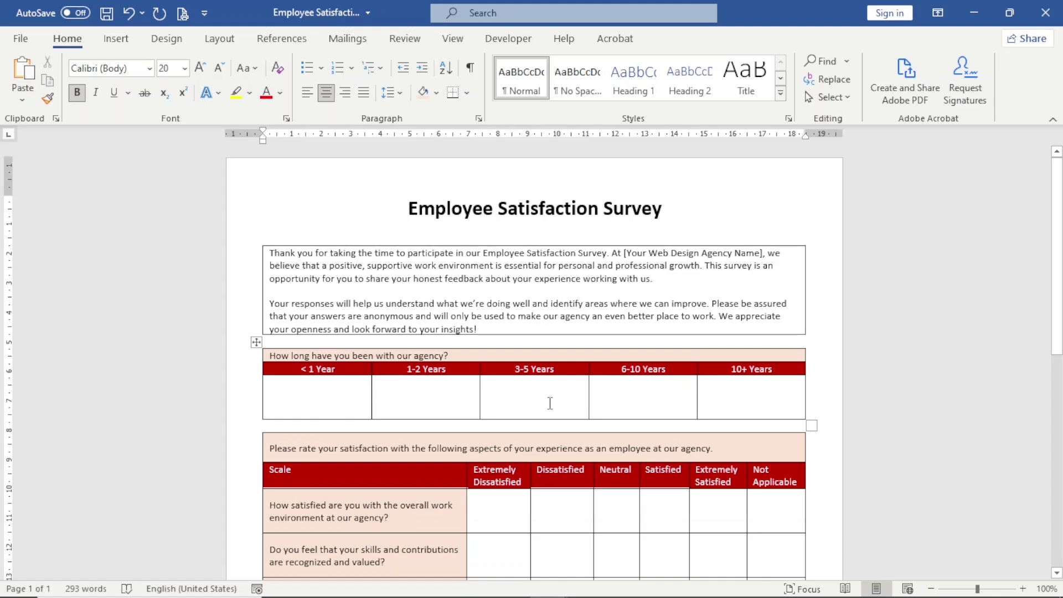
{"action": "left_click", "coordinate": [310, 398]}
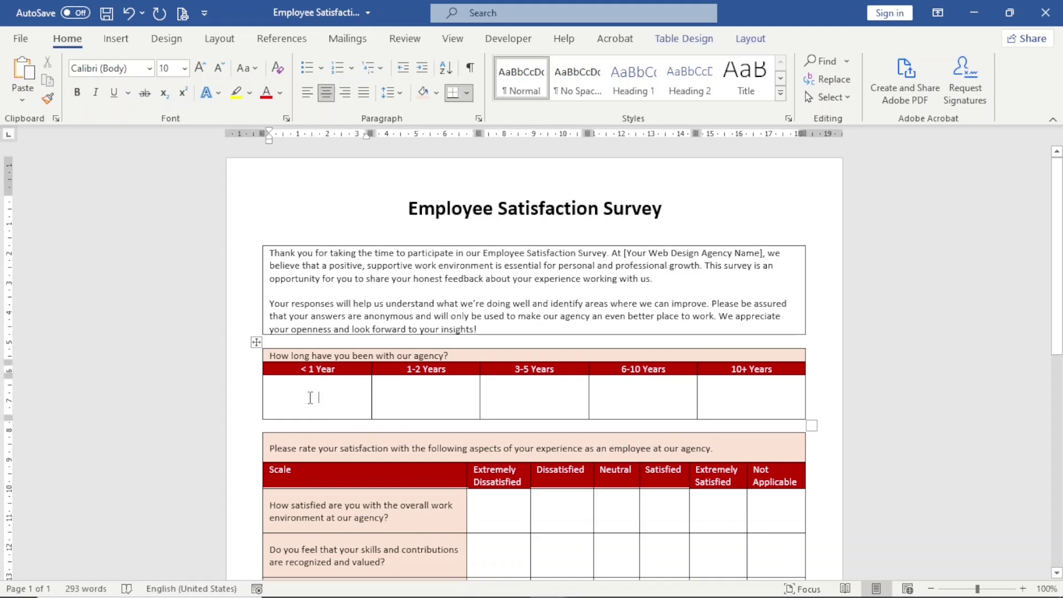
{"action": "left_click", "coordinate": [505, 43]}
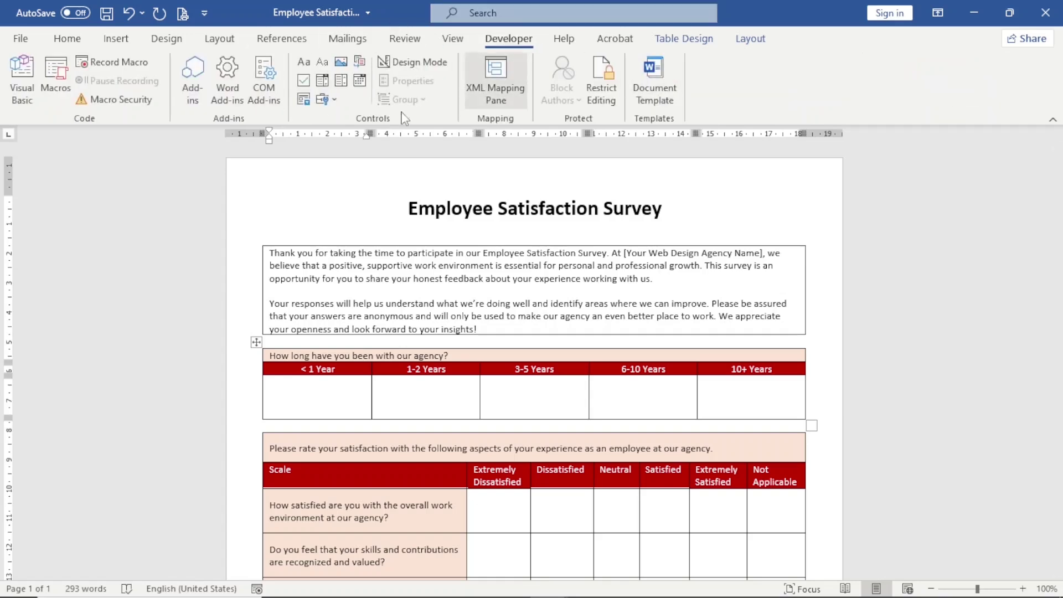
{"action": "left_click", "coordinate": [69, 40]}
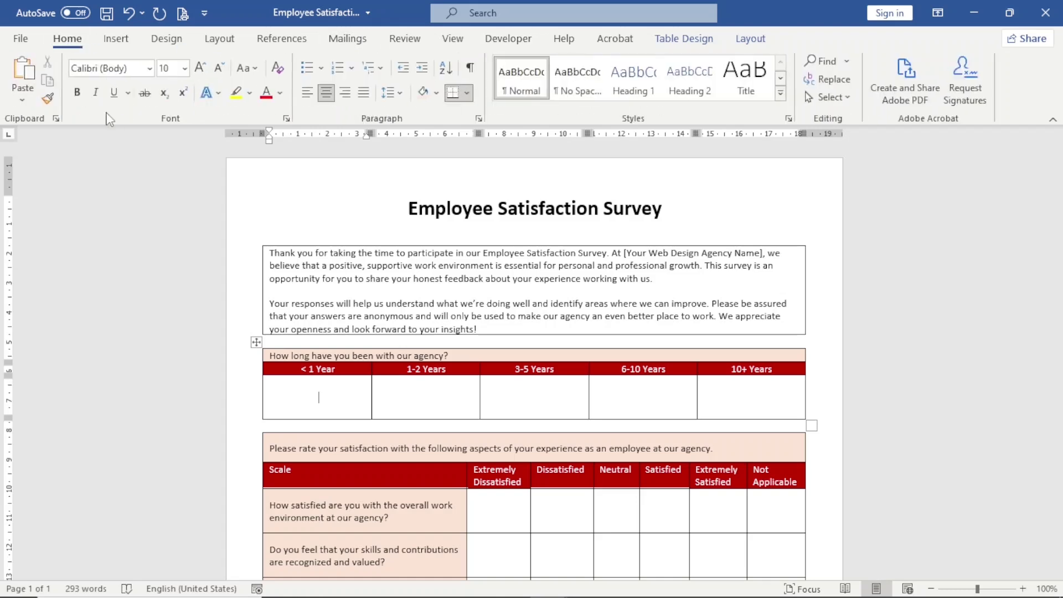
{"action": "right_click", "coordinate": [109, 118]}
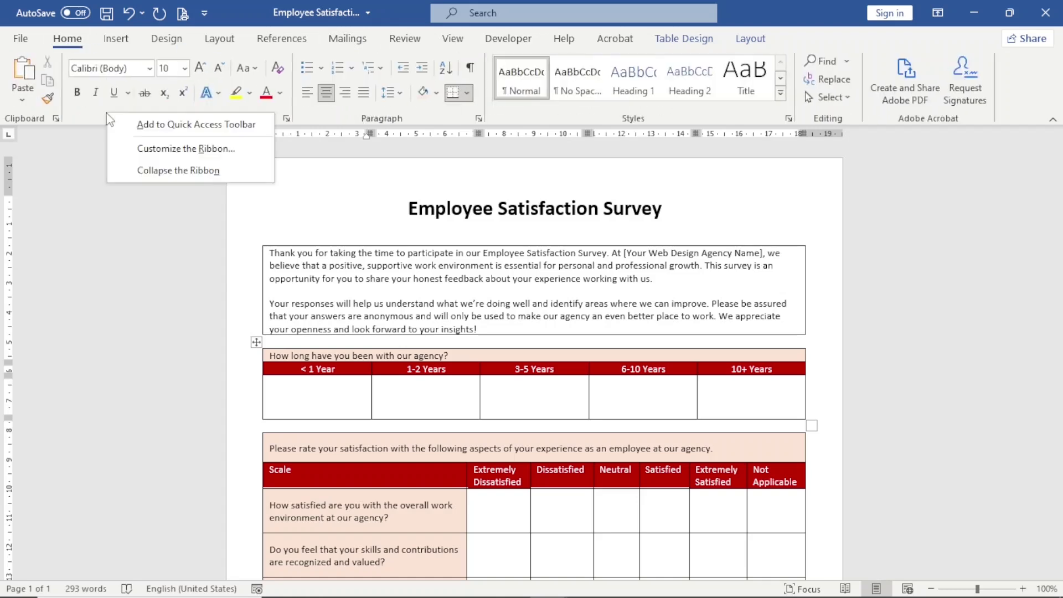
{"action": "left_click", "coordinate": [183, 151]}
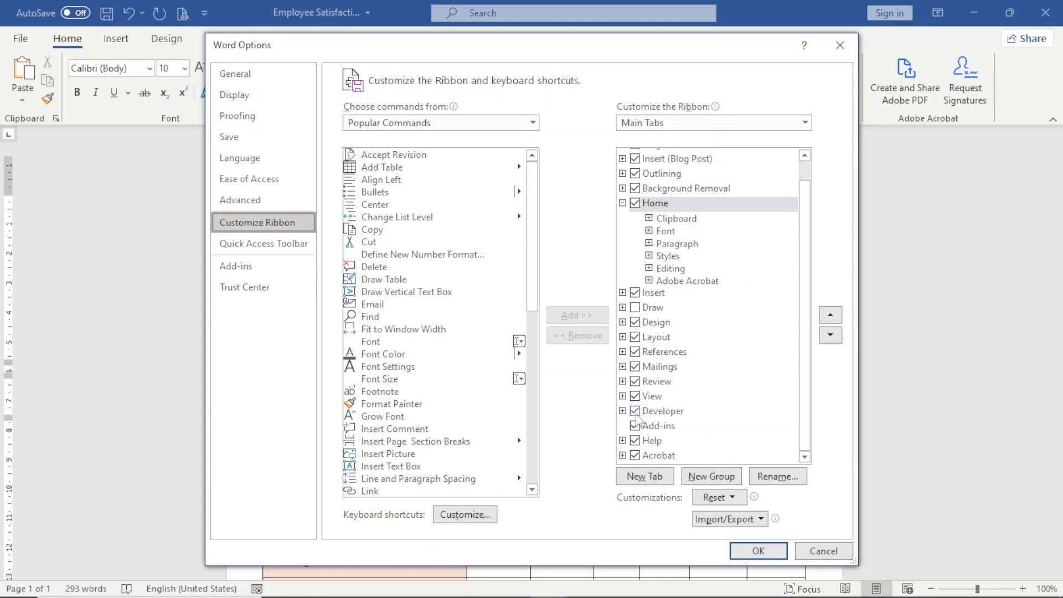
{"action": "left_click", "coordinate": [758, 550]}
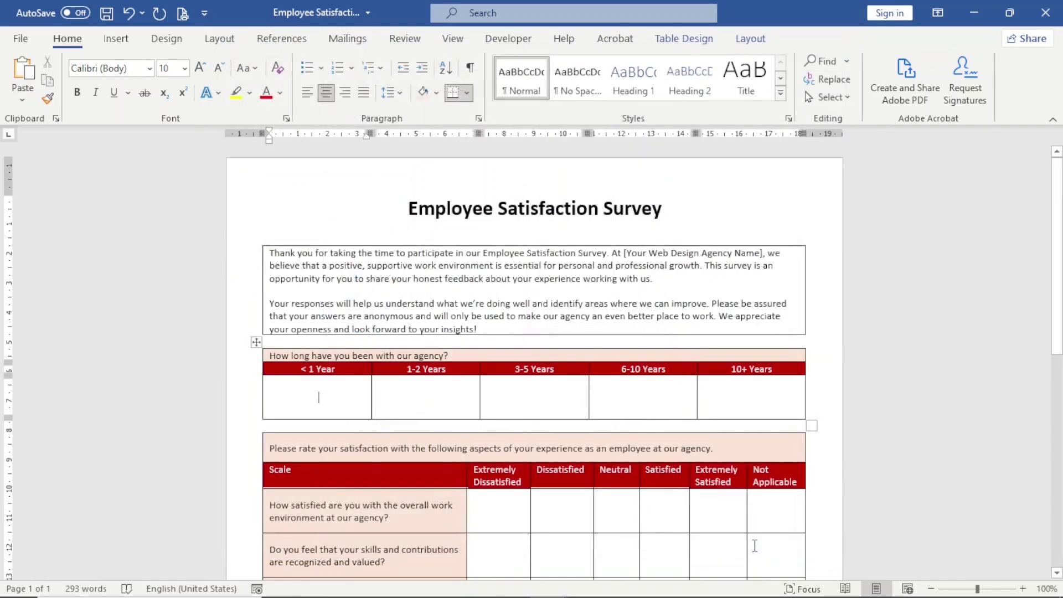
Step: Insert check box content controls in the < 1 Year, 1-2 Years and 3-5 Years cells
{"action": "left_click", "coordinate": [509, 39]}
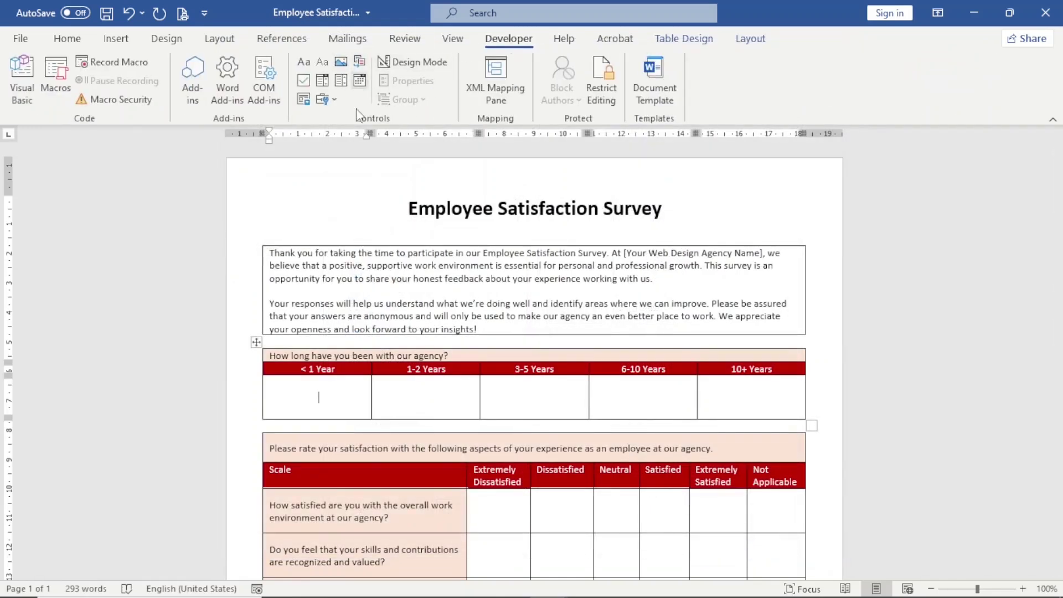
{"action": "left_click", "coordinate": [303, 81]}
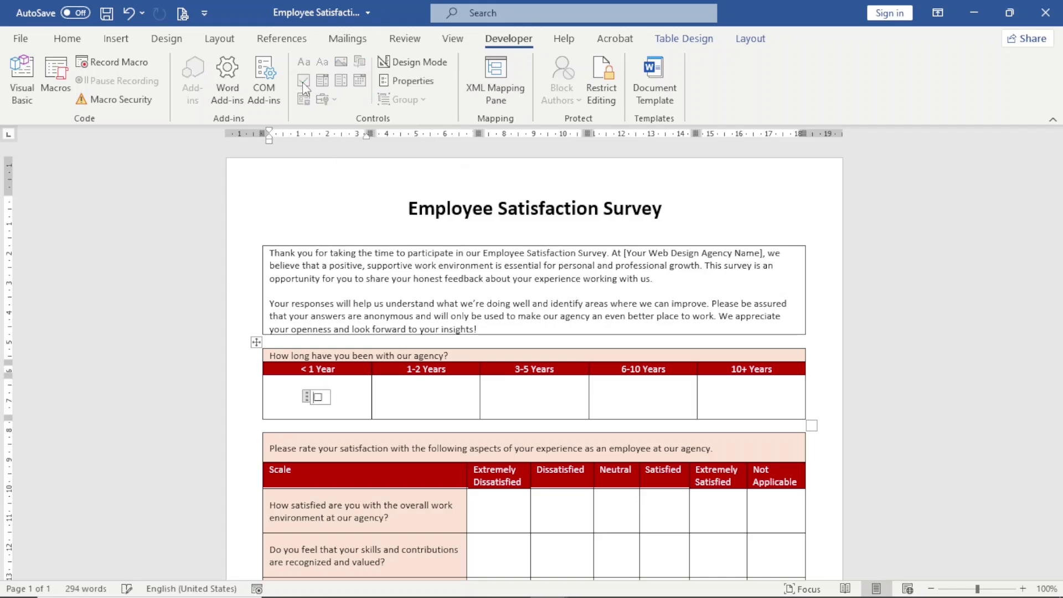
{"action": "left_click", "coordinate": [423, 398]}
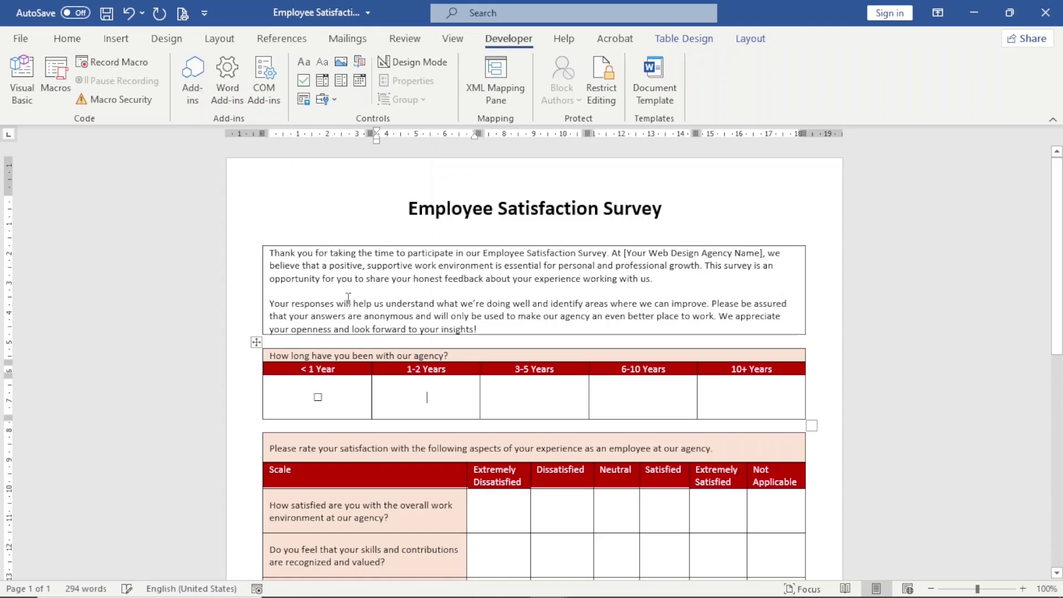
{"action": "left_click", "coordinate": [303, 81]}
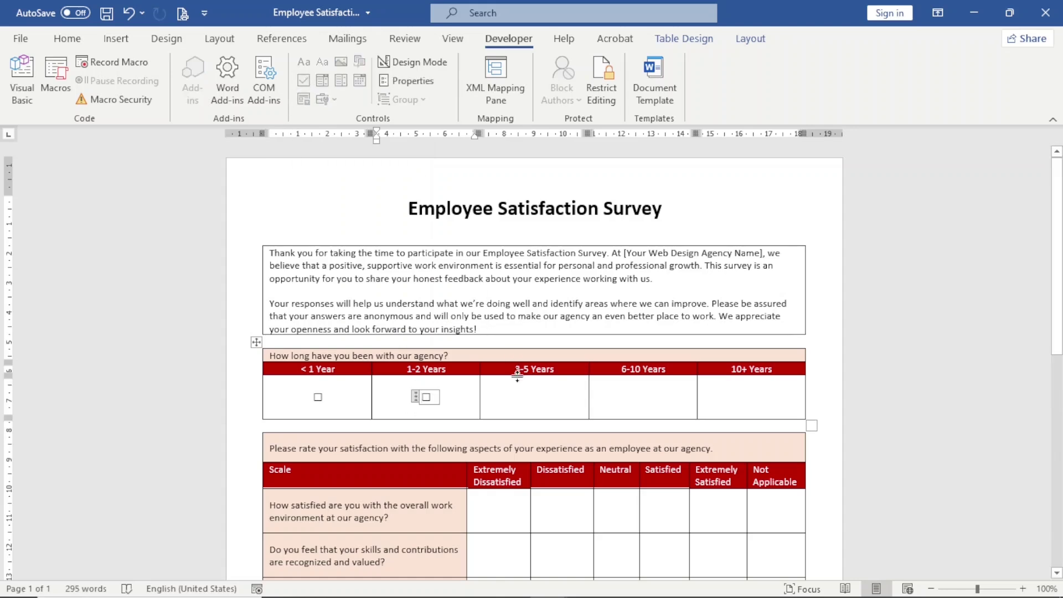
{"action": "left_click", "coordinate": [525, 405]}
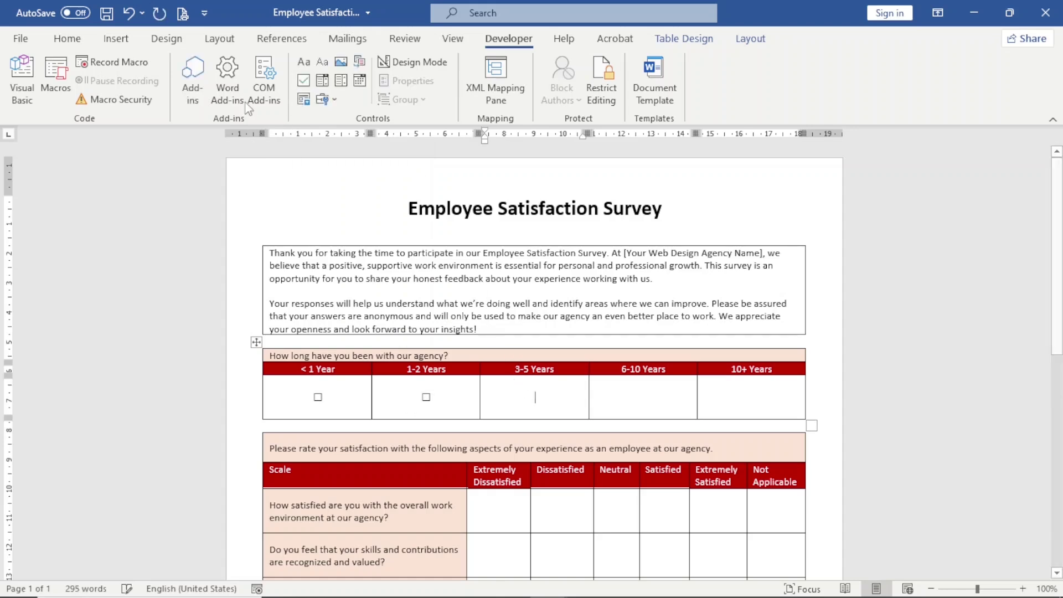
{"action": "left_click", "coordinate": [302, 81]}
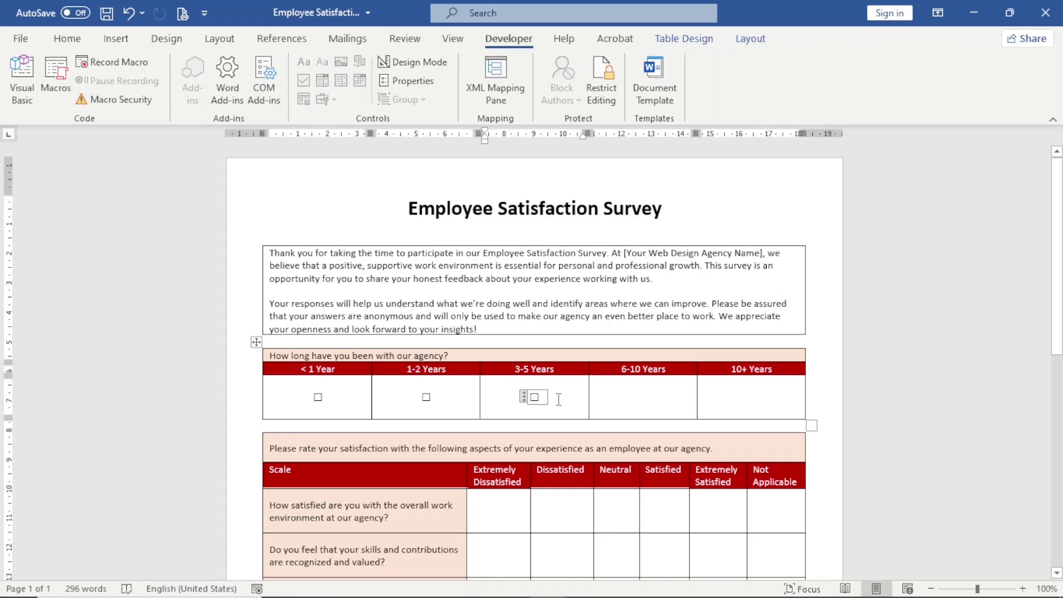
Step: Copy the check box into the 6-10 Years, 10+ Years and first Extremely Dissatisfied cells
{"action": "left_click", "coordinate": [523, 397]}
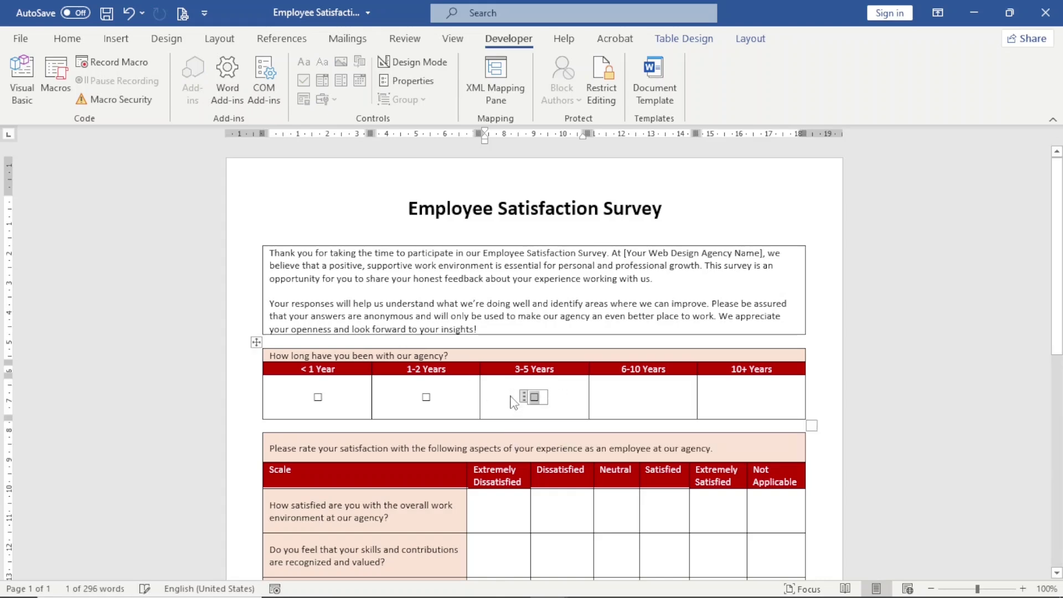
{"action": "left_click", "coordinate": [621, 403]}
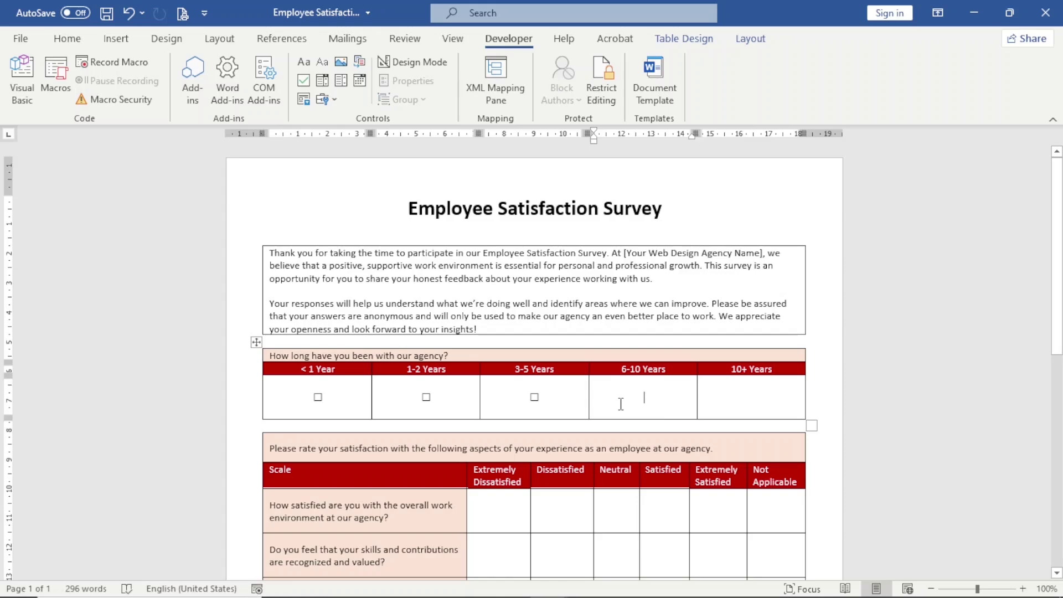
{"action": "key", "text": "ctrl+v"}
{"action": "key", "text": "Tab"}
{"action": "key", "text": "ctrl+v"}
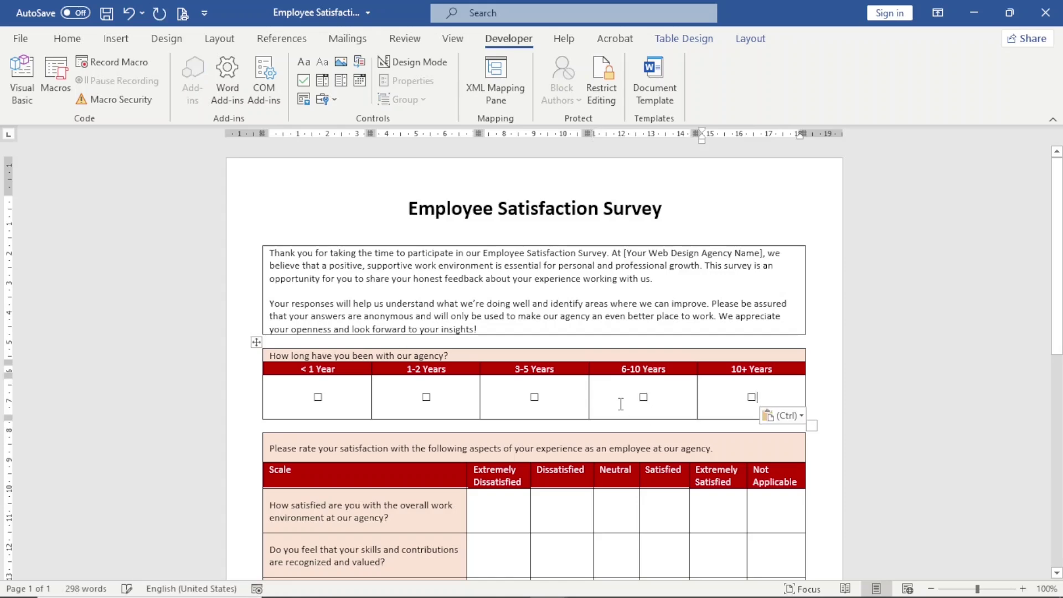
{"action": "scroll", "coordinate": [620, 403], "scroll_direction": "down", "scroll_amount": 3}
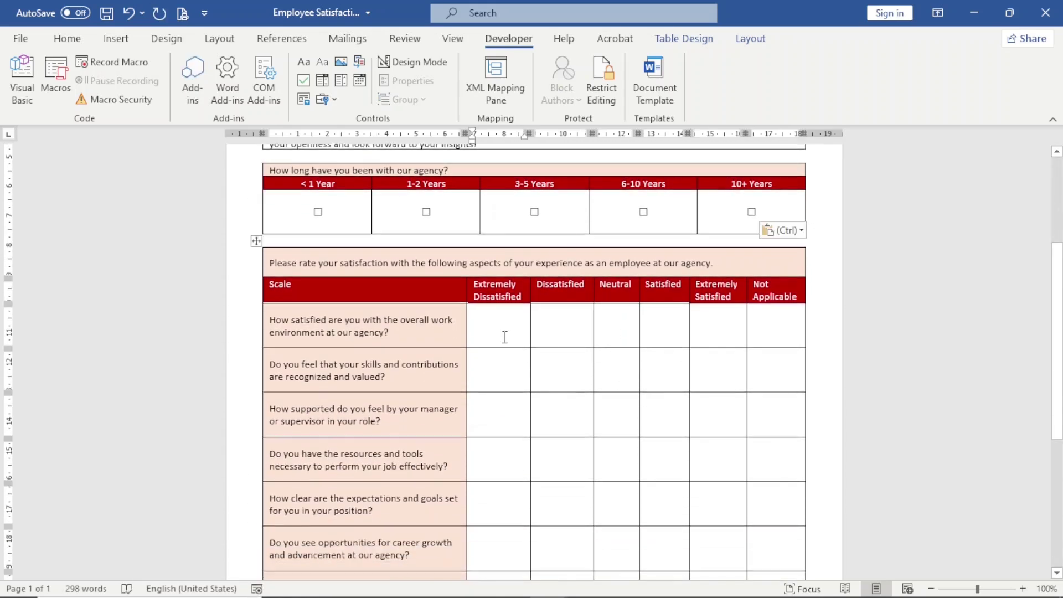
{"action": "key", "text": "ctrl+v"}
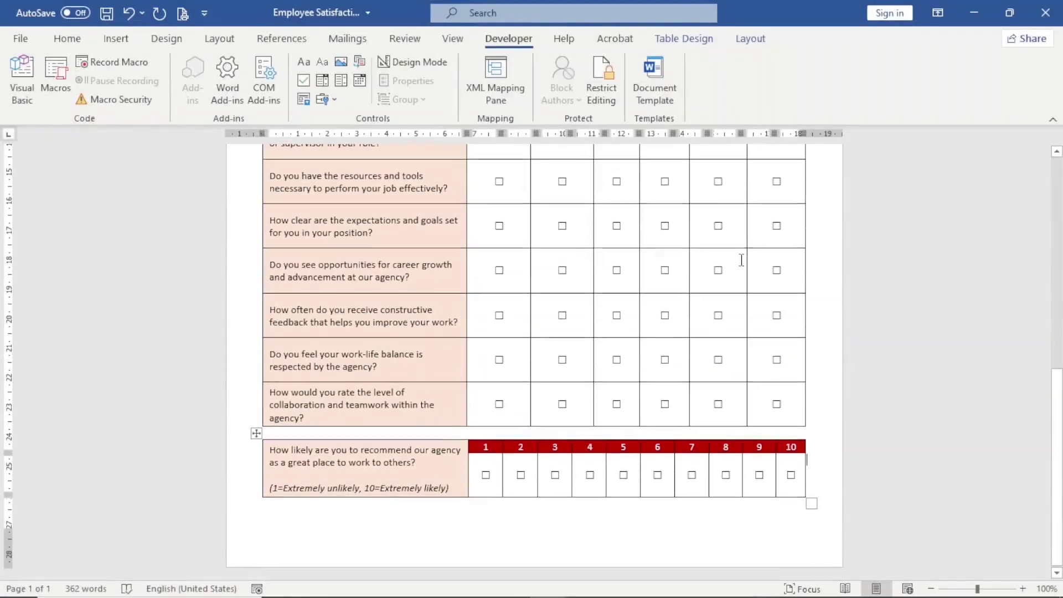
Step: Review the check boxes in the tables and save the survey template
{"action": "scroll", "coordinate": [742, 260], "scroll_direction": "up", "scroll_amount": 1}
{"action": "scroll", "coordinate": [741, 260], "scroll_direction": "up", "scroll_amount": 5}
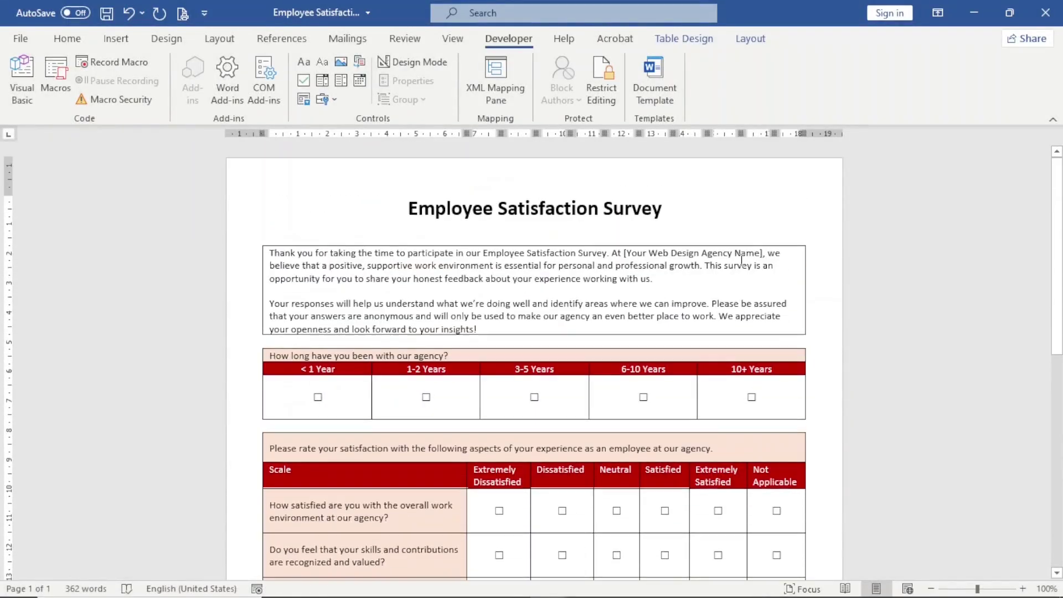
{"action": "scroll", "coordinate": [742, 260], "scroll_direction": "down", "scroll_amount": 7}
{"action": "scroll", "coordinate": [742, 260], "scroll_direction": "up", "scroll_amount": 7}
{"action": "scroll", "coordinate": [742, 260], "scroll_direction": "down", "scroll_amount": 7}
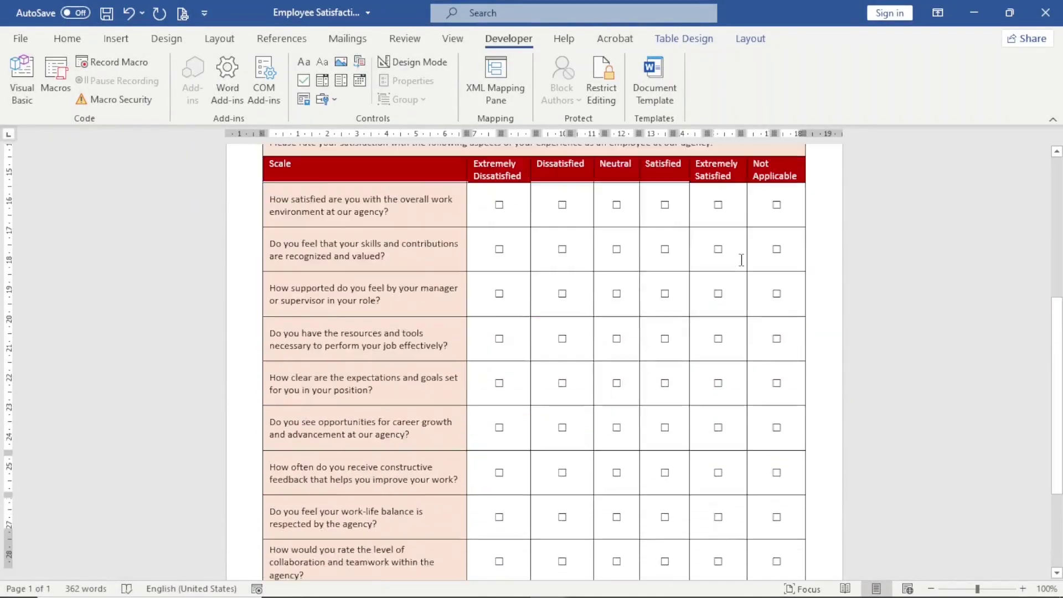
{"action": "scroll", "coordinate": [742, 261], "scroll_direction": "up", "scroll_amount": 7}
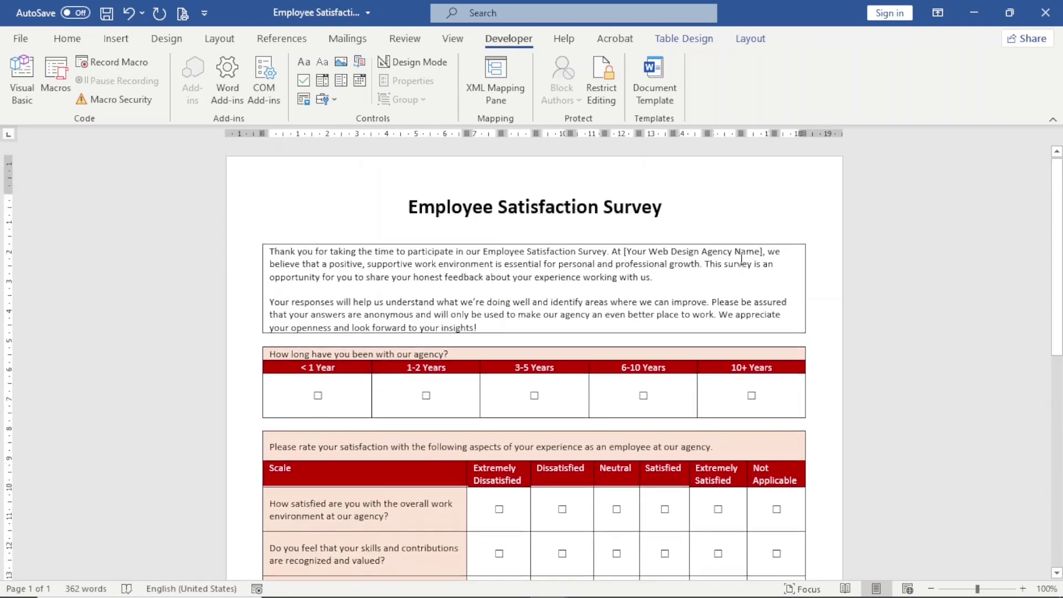
{"action": "scroll", "coordinate": [742, 260], "scroll_direction": "down", "scroll_amount": 2}
{"action": "scroll", "coordinate": [742, 261], "scroll_direction": "down", "scroll_amount": 1}
{"action": "scroll", "coordinate": [741, 261], "scroll_direction": "up", "scroll_amount": 4}
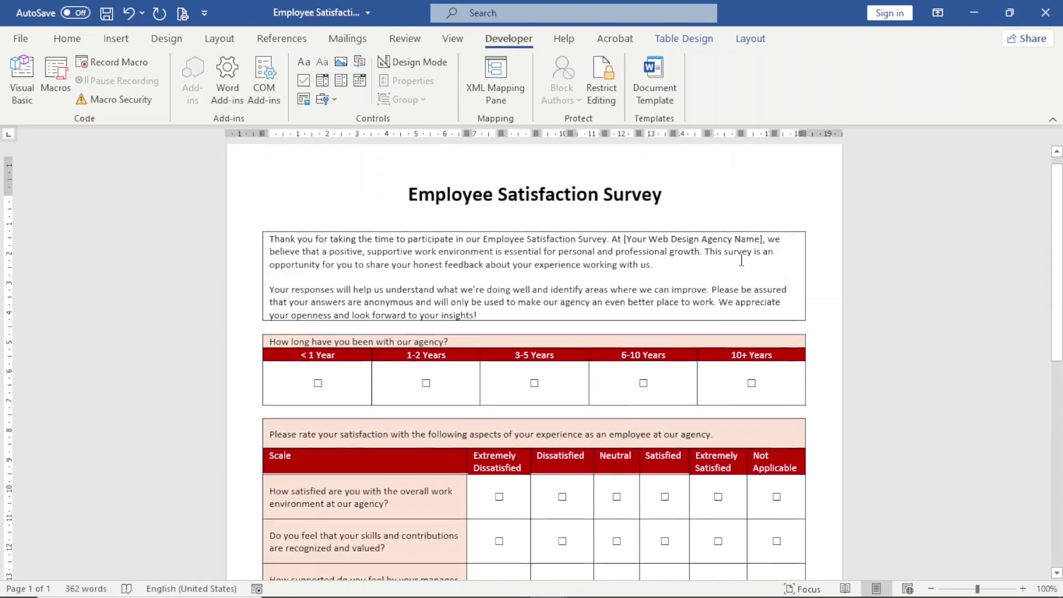
{"action": "scroll", "coordinate": [742, 260], "scroll_direction": "down", "scroll_amount": 7}
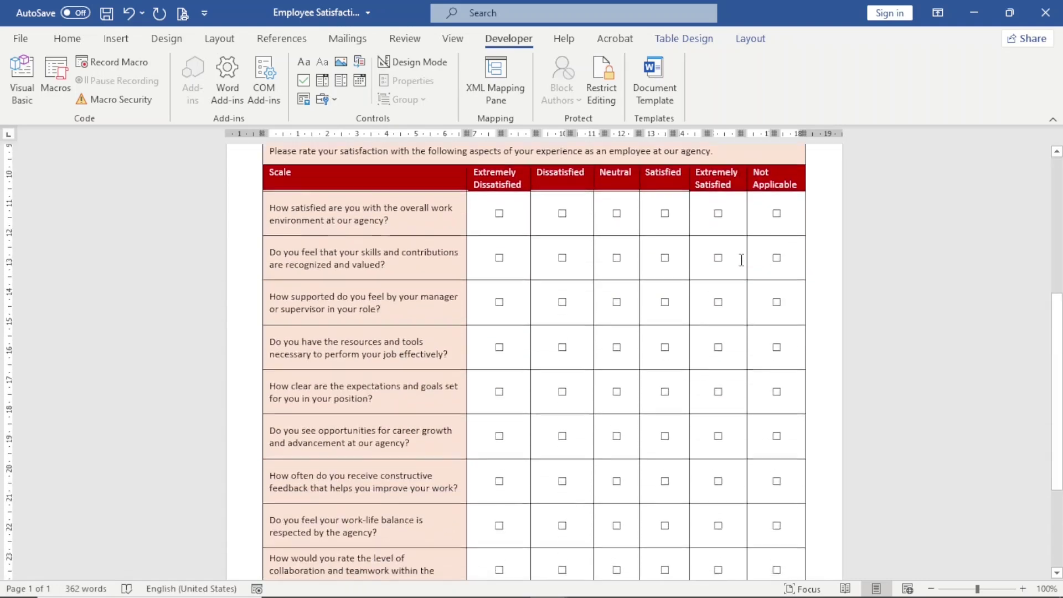
{"action": "scroll", "coordinate": [742, 260], "scroll_direction": "up", "scroll_amount": 7}
{"action": "key", "text": "ctrl+s"}
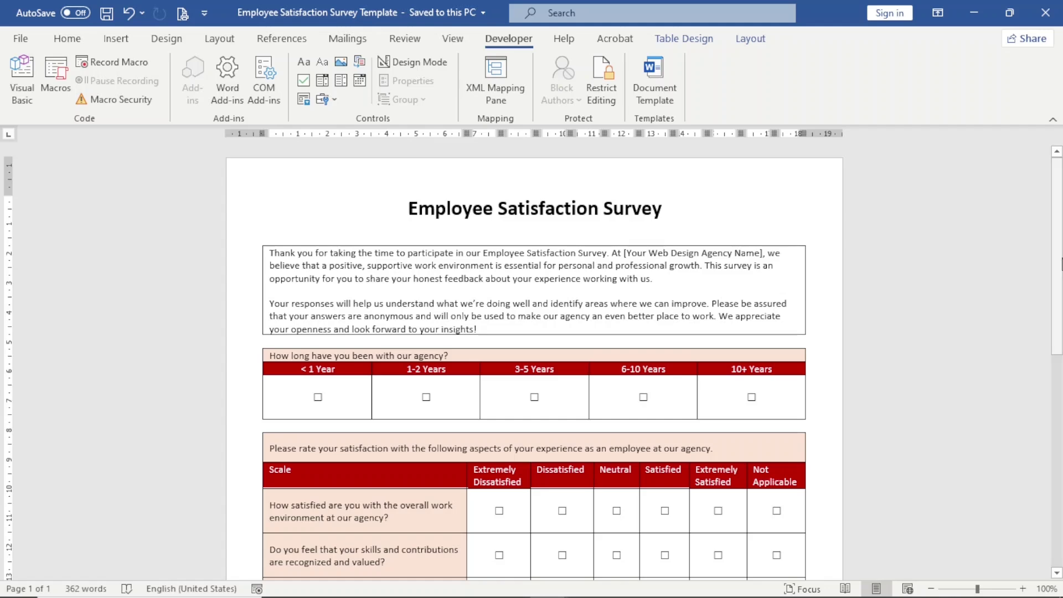
{"action": "scroll", "coordinate": [741, 260], "scroll_direction": "down", "scroll_amount": 4}
{"action": "left_click_drag", "start_coordinate": [1053, 363], "coordinate": [1053, 427]}
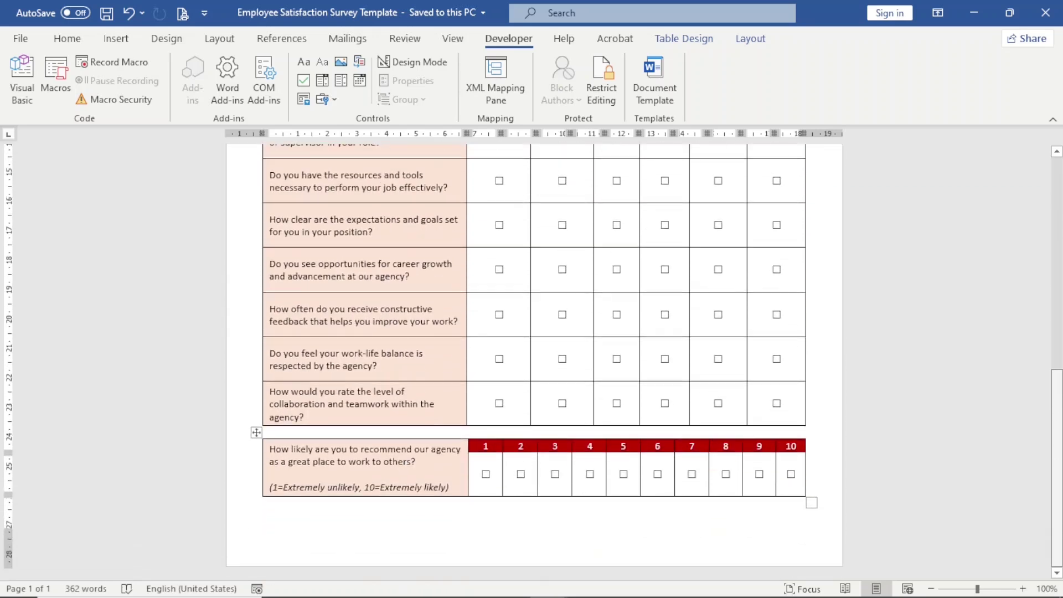
{"action": "scroll", "coordinate": [742, 261], "scroll_direction": "up", "scroll_amount": 20}
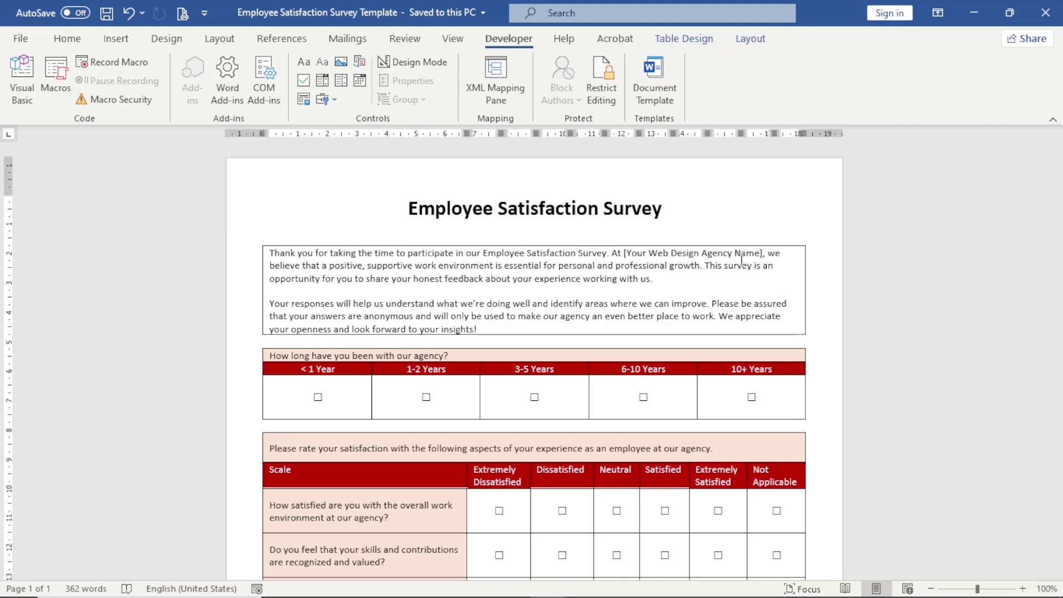